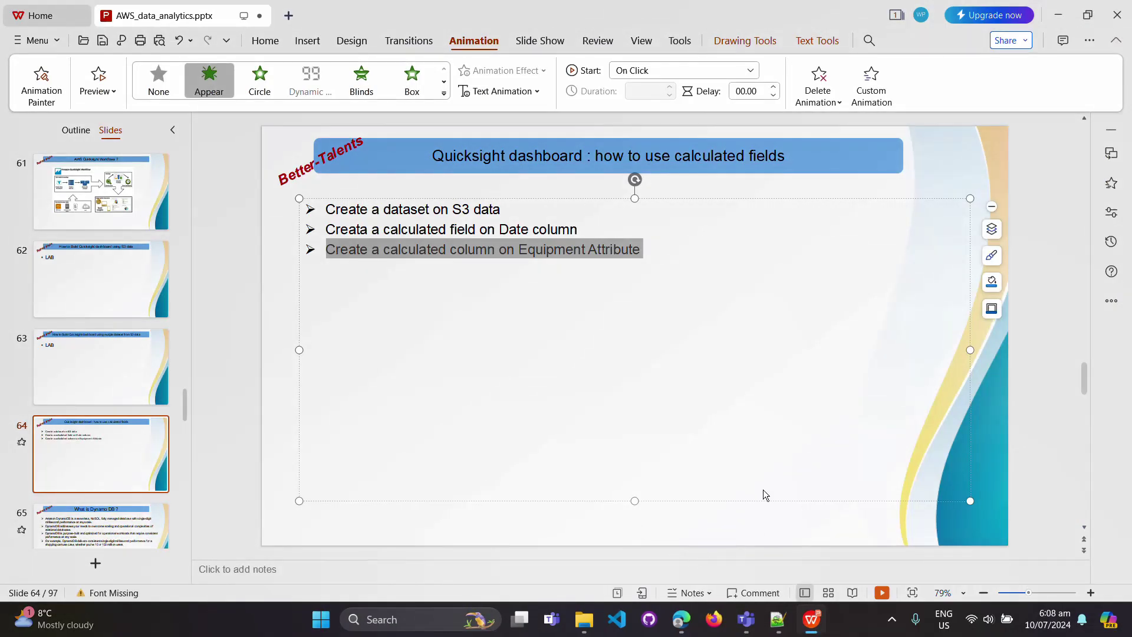
# - Switch to the browser showing the S3 June 2024 raw-data folder
pyautogui.click(680, 625)
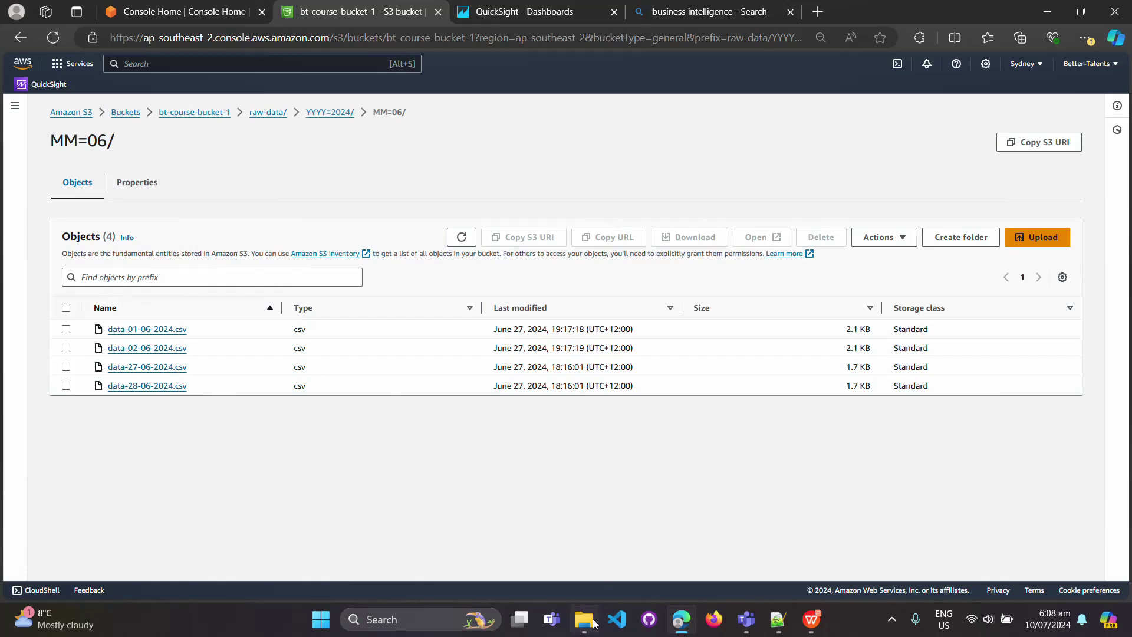
# - Open data-01-06-2024.csv in WPS from the Data&Analytics Data Files folder
pyautogui.moveTo(591, 624)
pyautogui.click(593, 499)
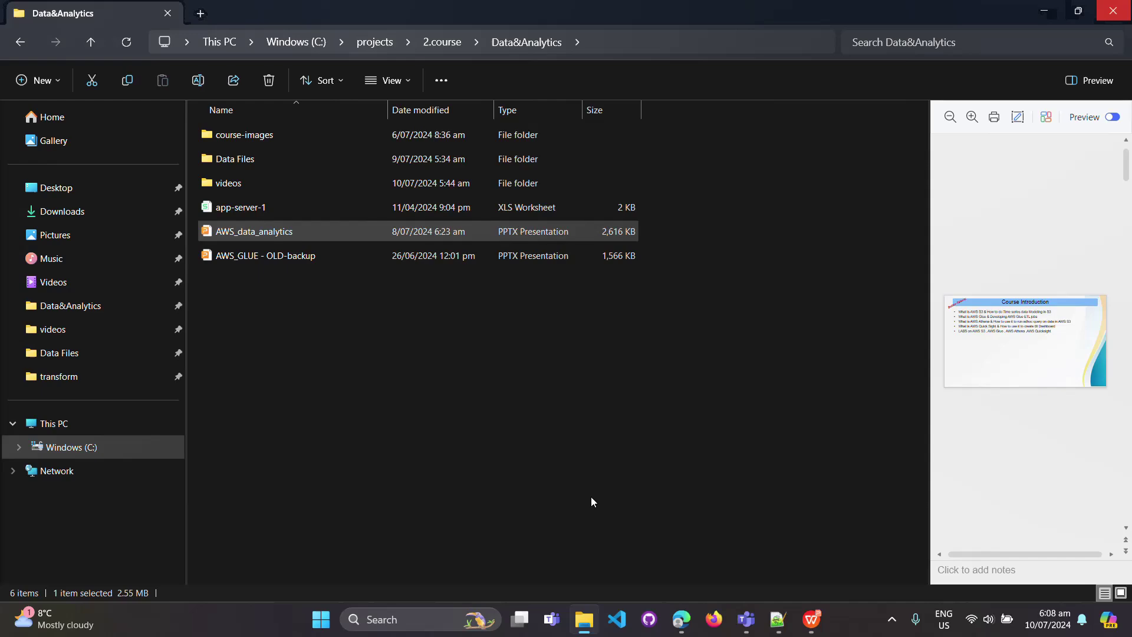
pyautogui.doubleClick(280, 164)
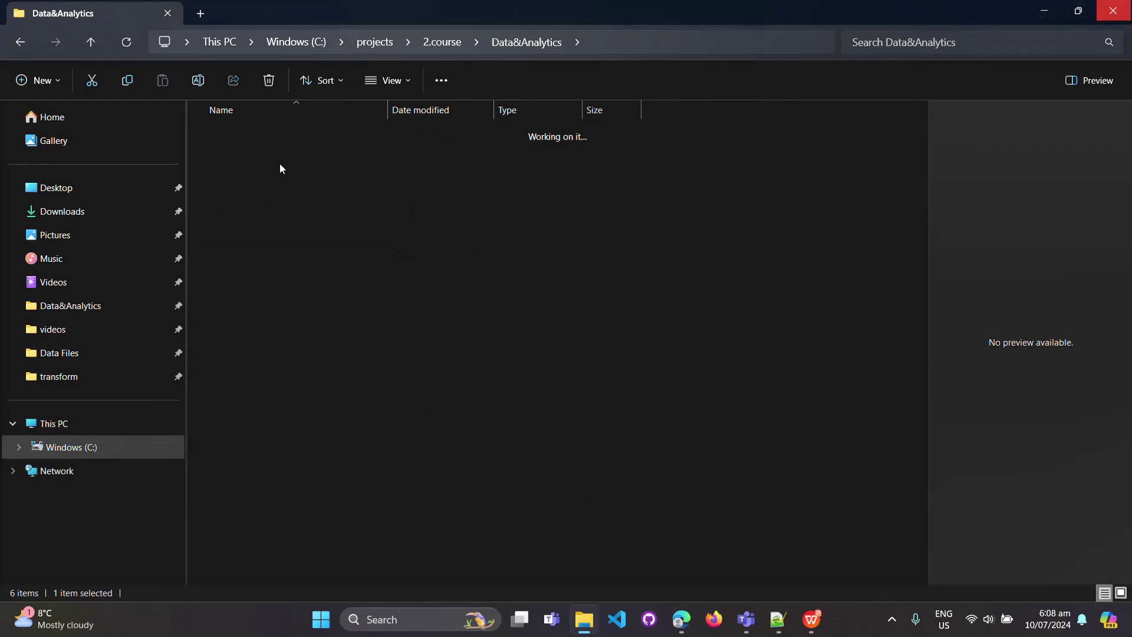
pyautogui.doubleClick(279, 159)
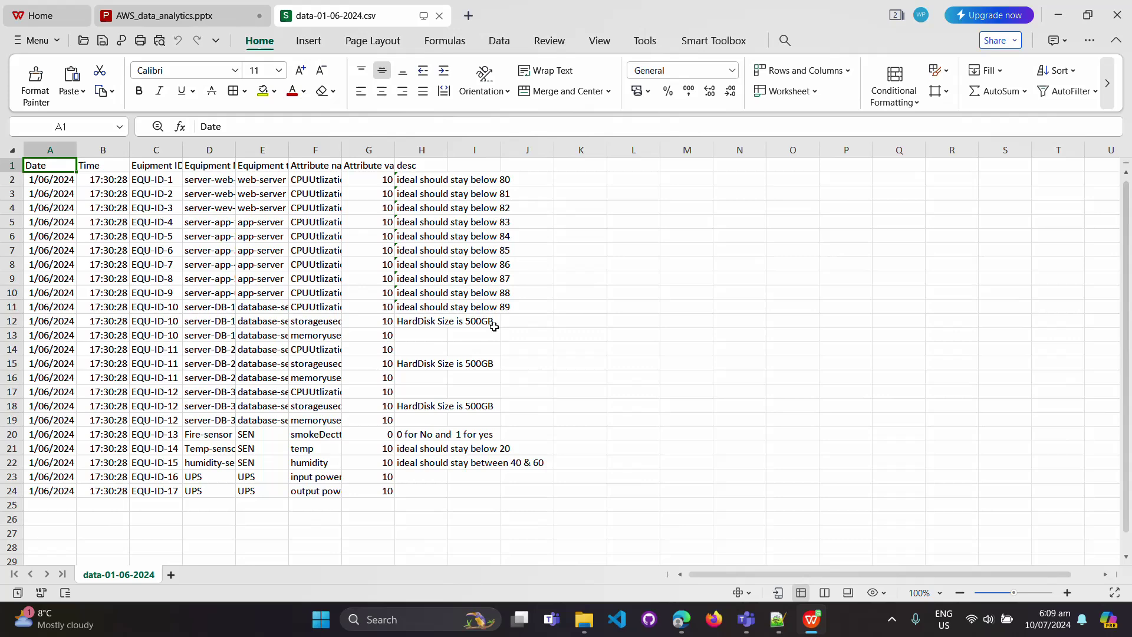
# - Auto-fit column widths B through H so headers and descriptions are fully readable
pyautogui.doubleClick(129, 150)
pyautogui.doubleClick(176, 151)
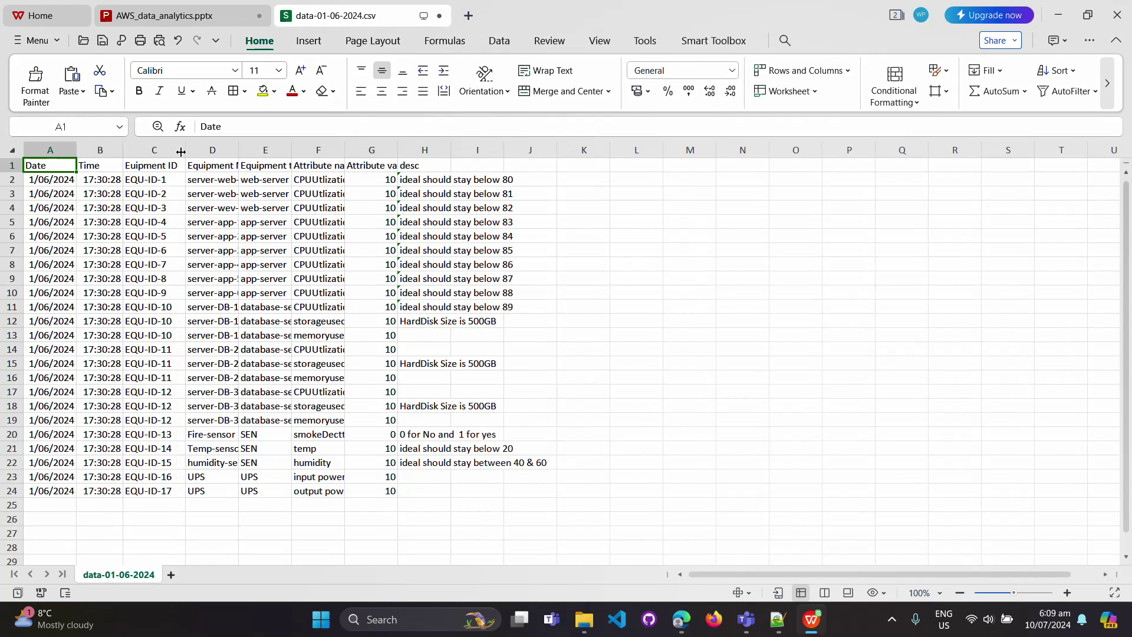
pyautogui.doubleClick(239, 151)
pyautogui.doubleClick(325, 150)
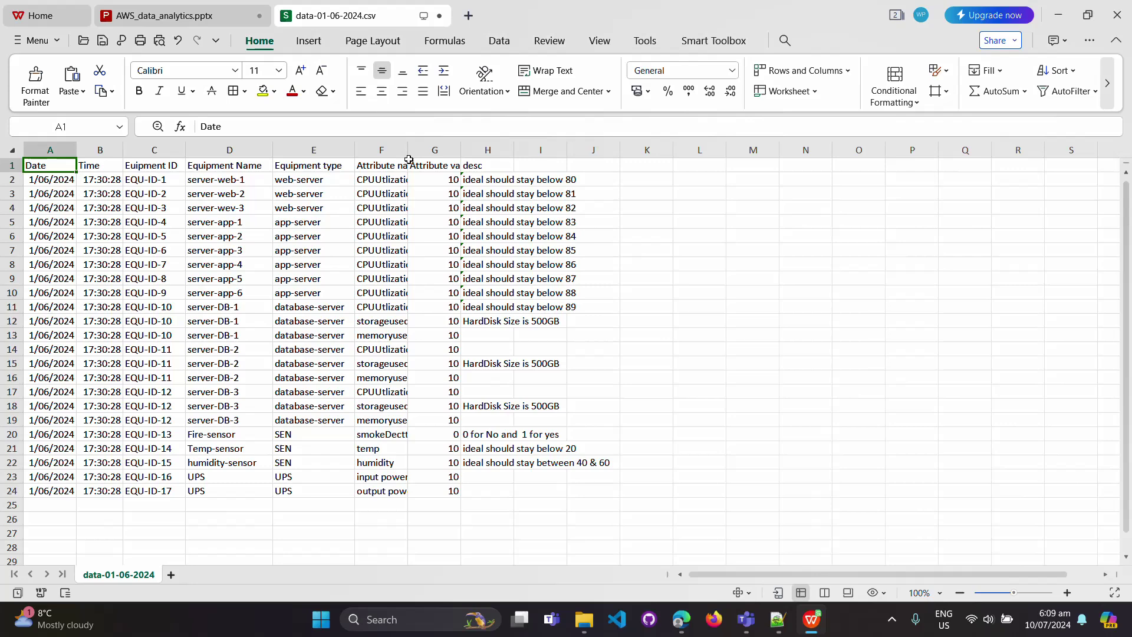
pyautogui.doubleClick(407, 151)
pyautogui.doubleClick(485, 151)
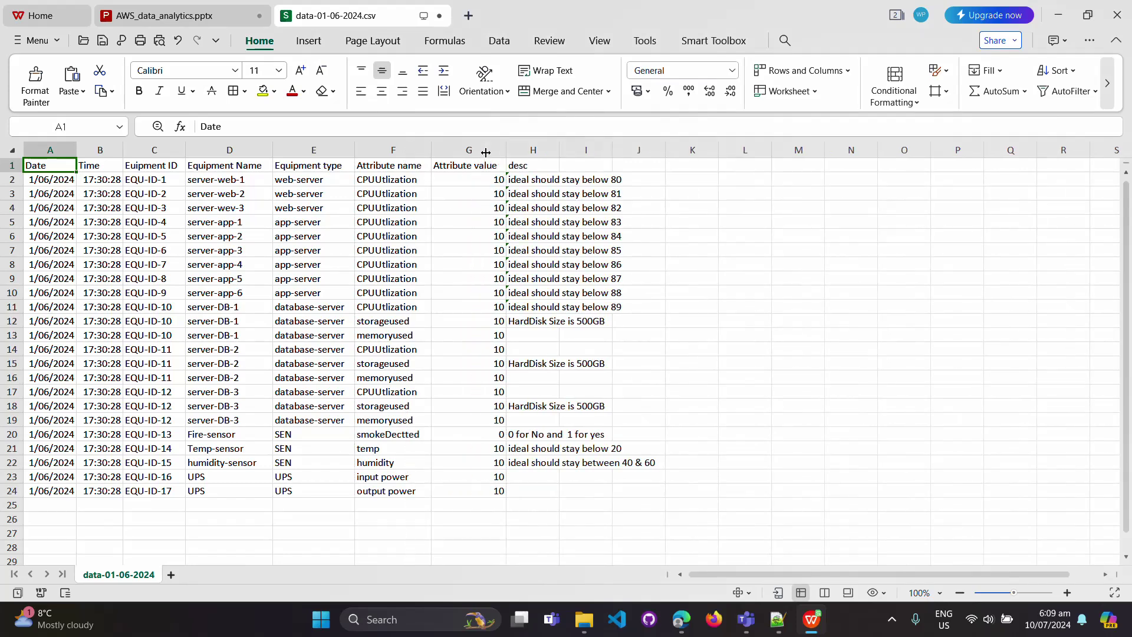
pyautogui.doubleClick(559, 152)
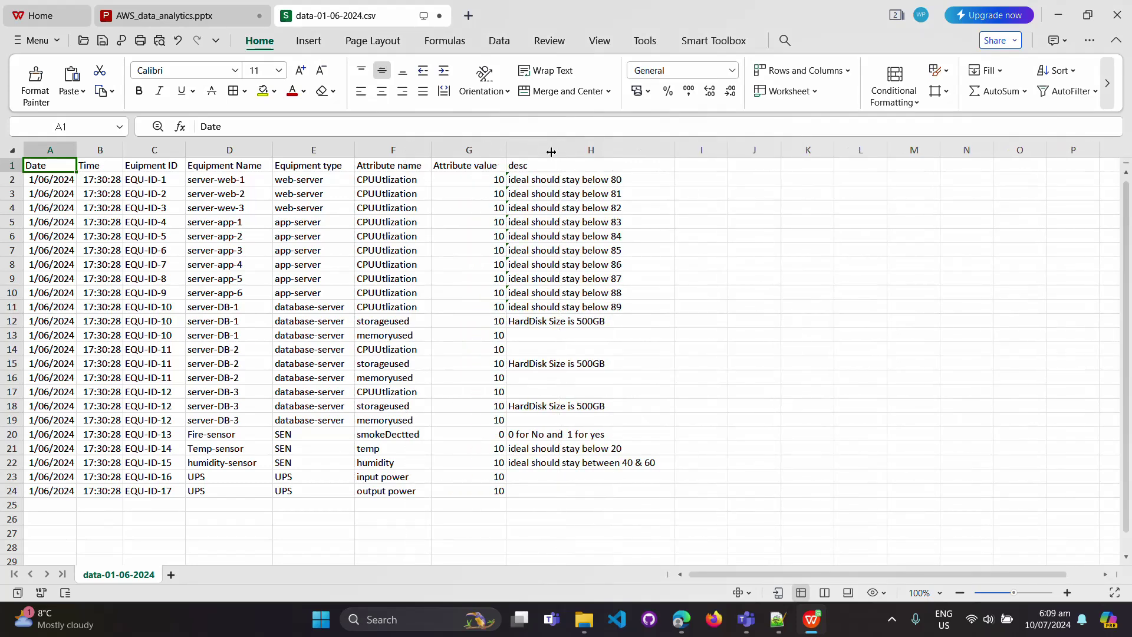
# - Review columns A through H, highlighting the CPUUtlization rows F2 to F9
pyautogui.click(35, 151)
pyautogui.click(112, 151)
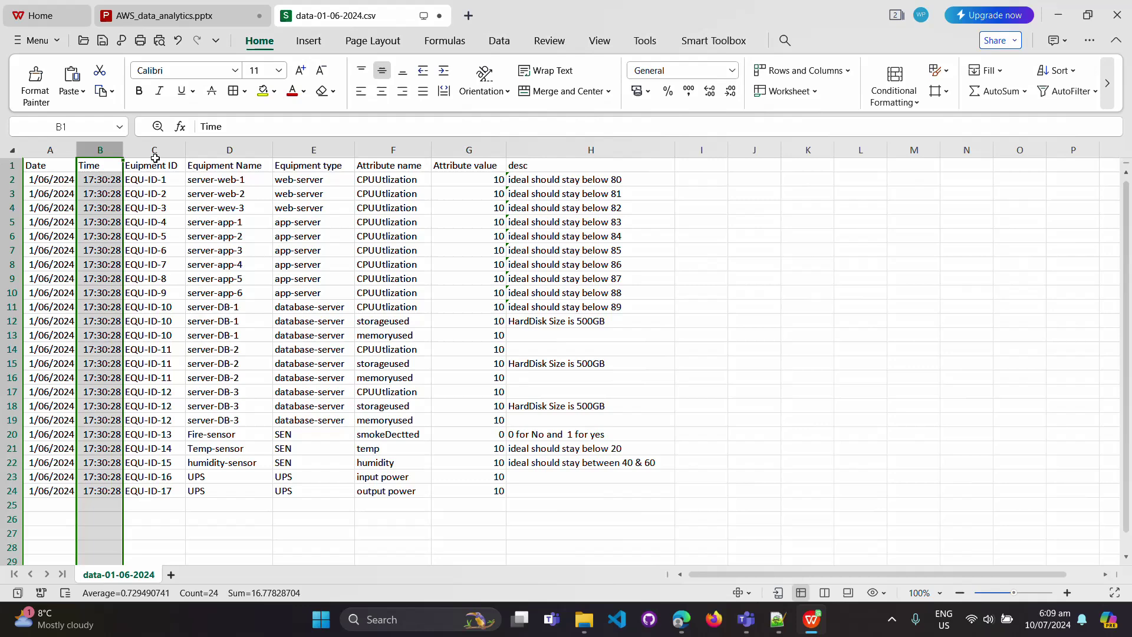
pyautogui.click(156, 151)
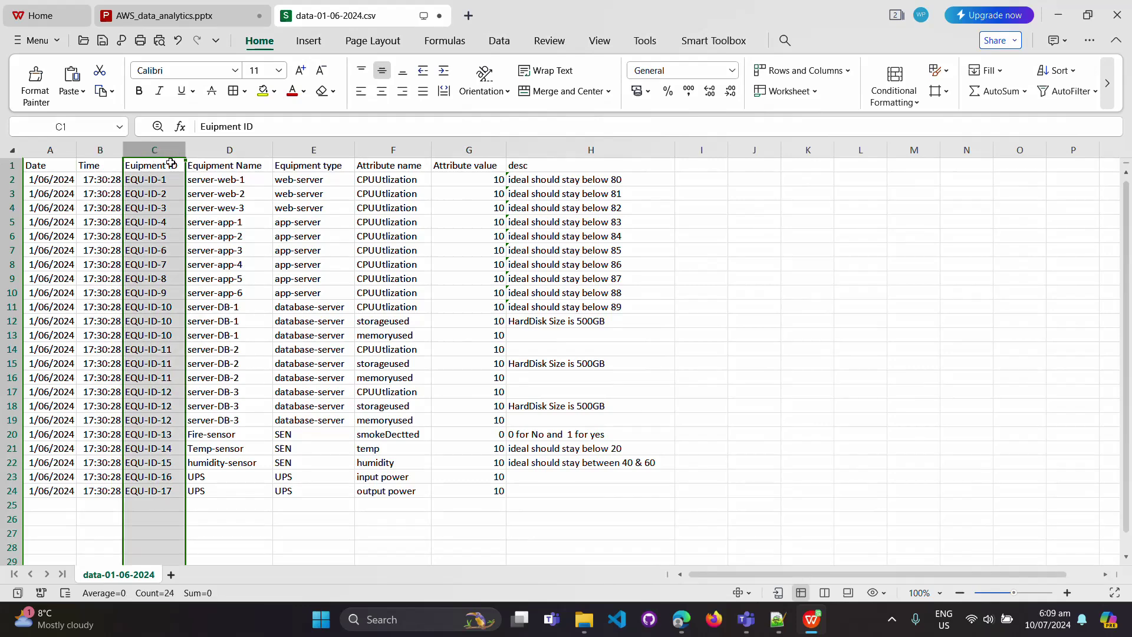
pyautogui.click(226, 149)
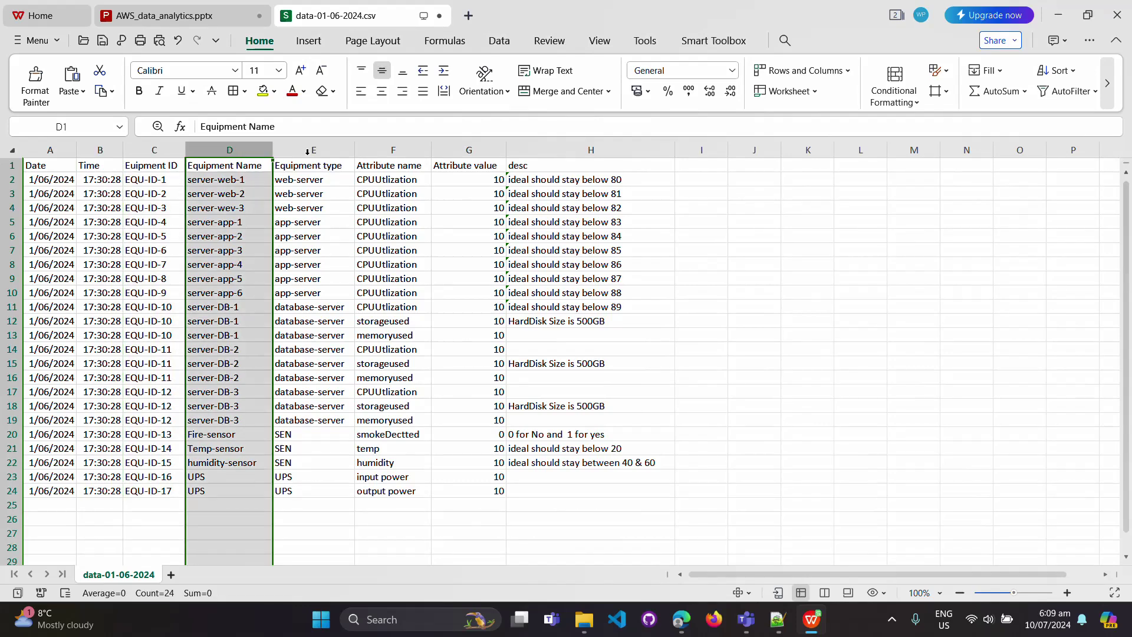
pyautogui.click(310, 152)
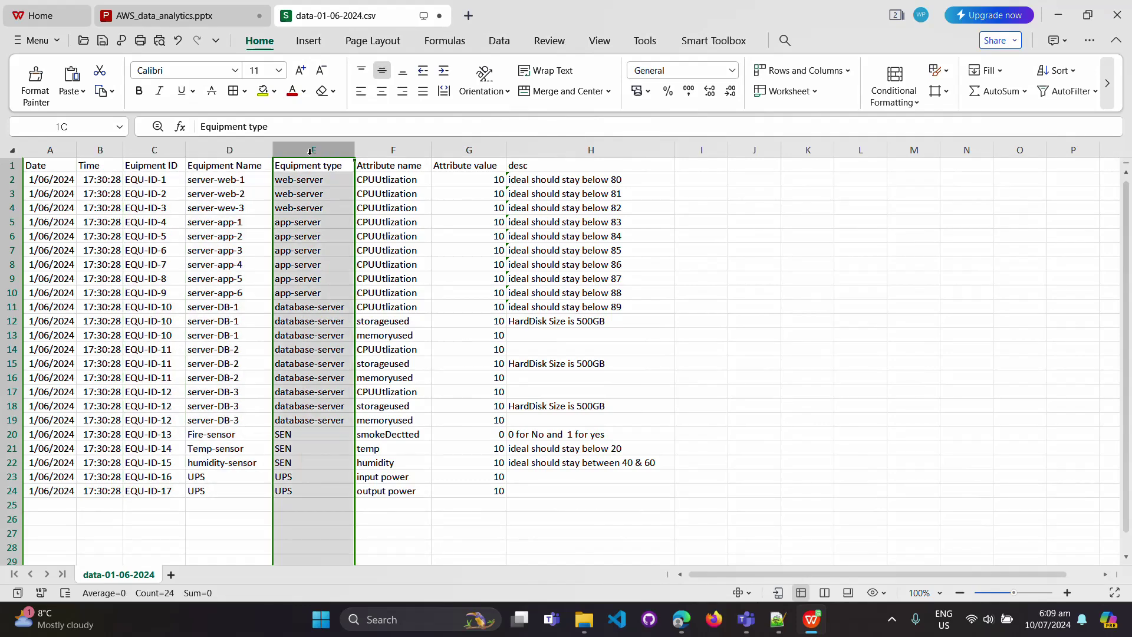
pyautogui.click(405, 148)
pyautogui.moveTo(393, 179); pyautogui.dragTo(399, 276)
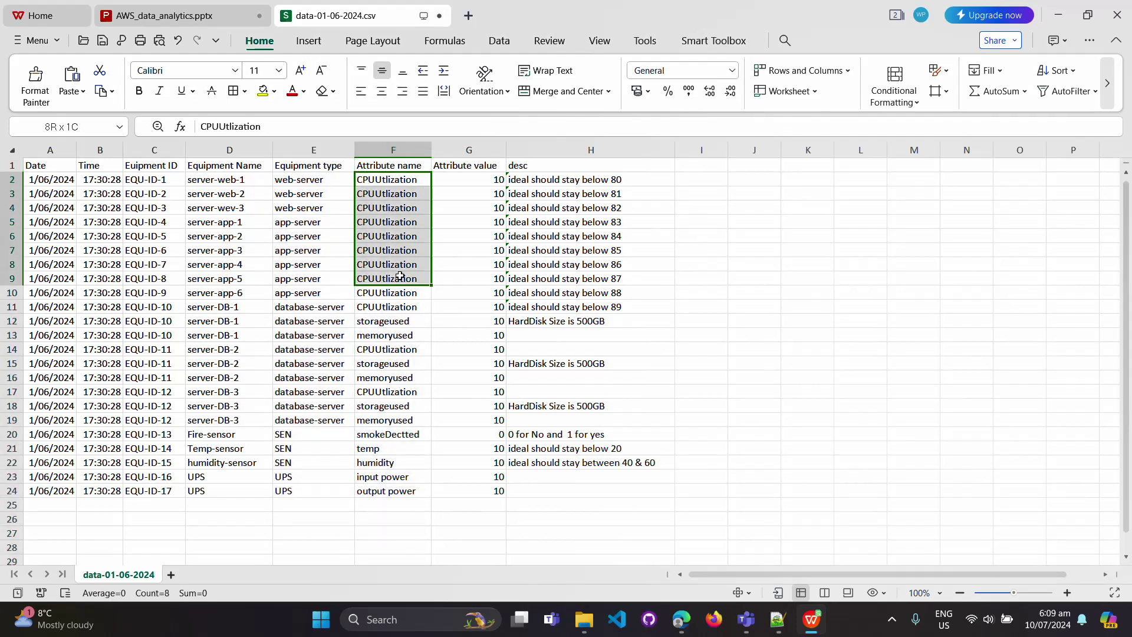
pyautogui.click(477, 150)
pyautogui.click(545, 153)
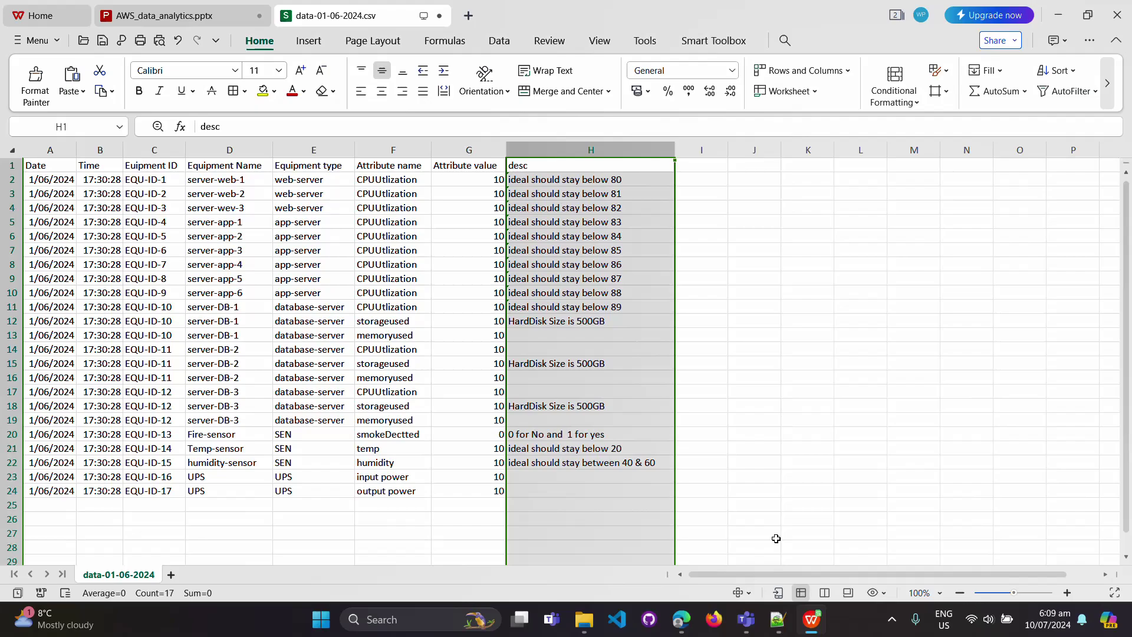
pyautogui.click(681, 619)
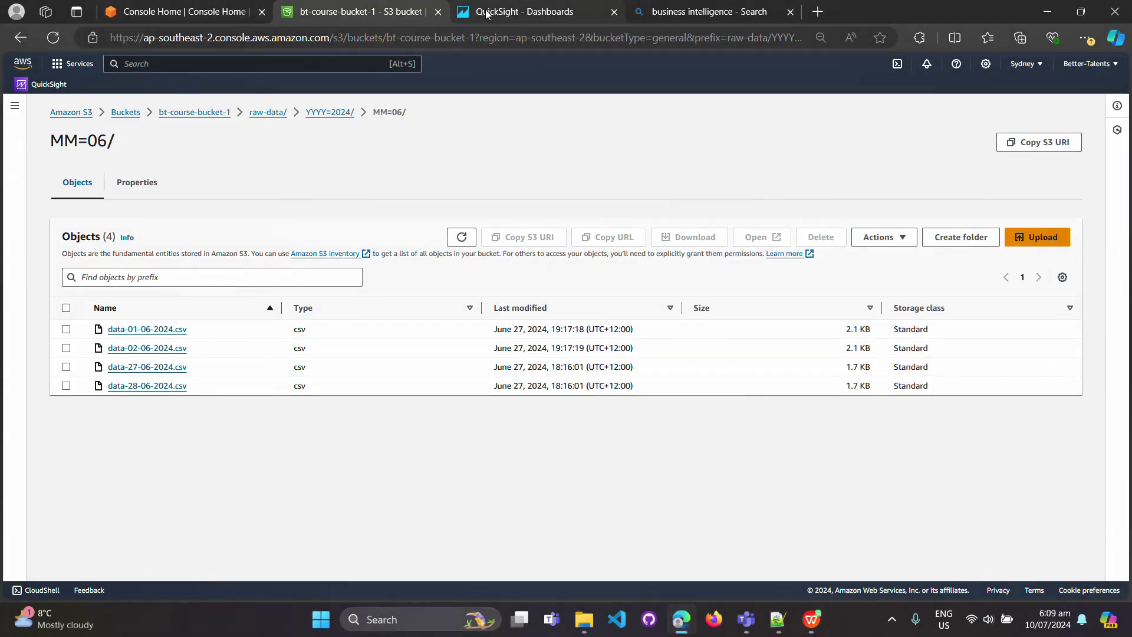
# - Start a new S3 dataset in QuickSight named s3-rawdata-2024-06
pyautogui.click(519, 12)
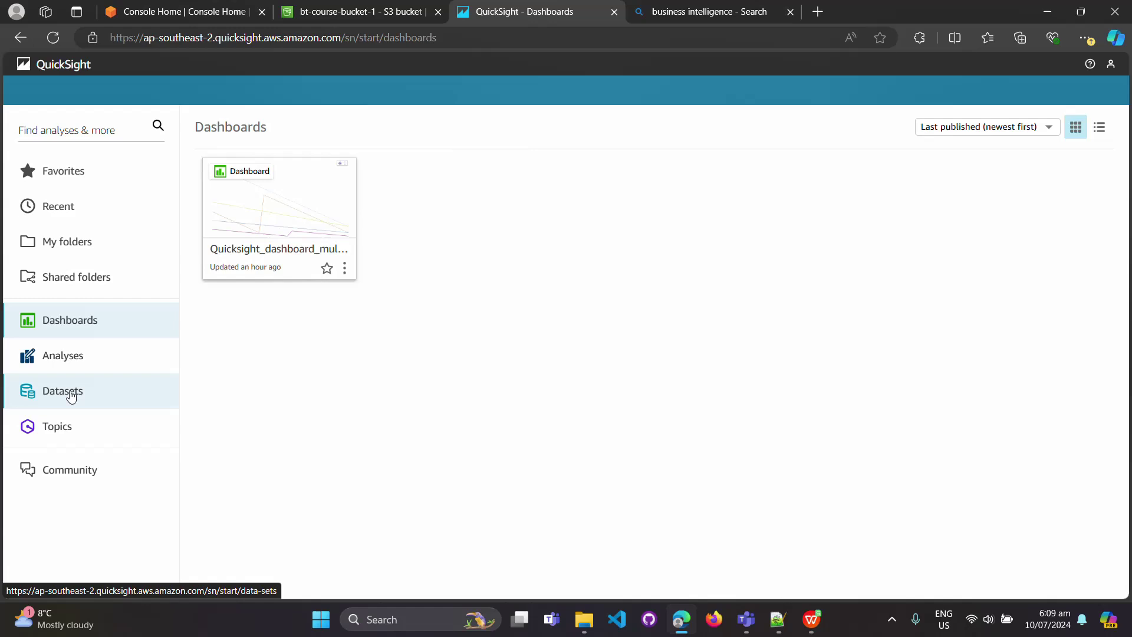
pyautogui.click(70, 401)
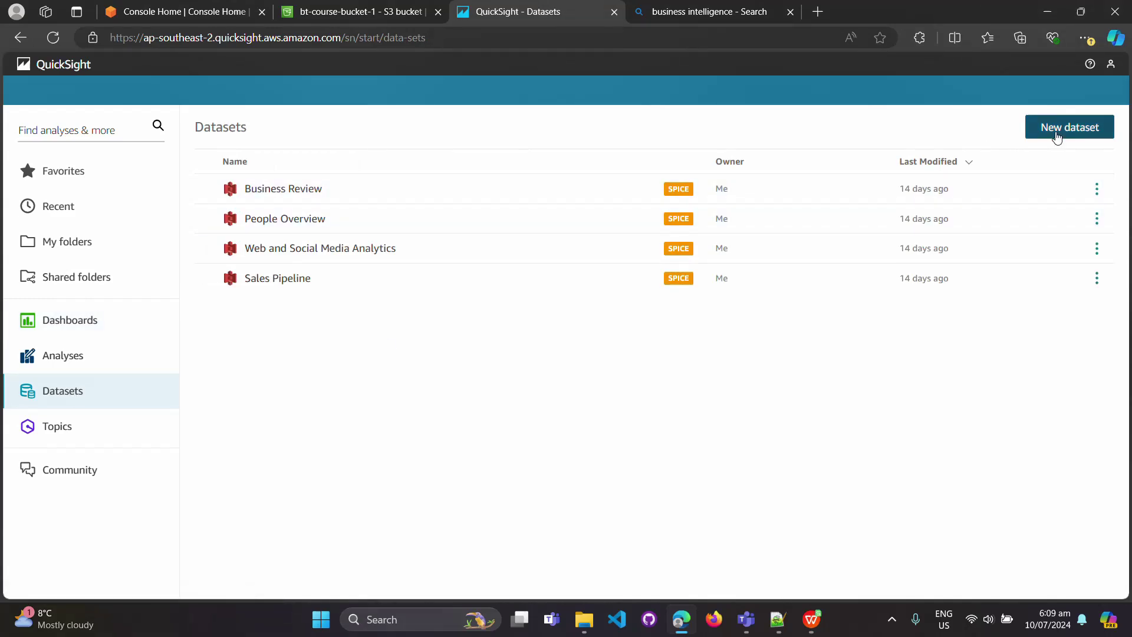
pyautogui.click(1057, 136)
pyautogui.click(906, 271)
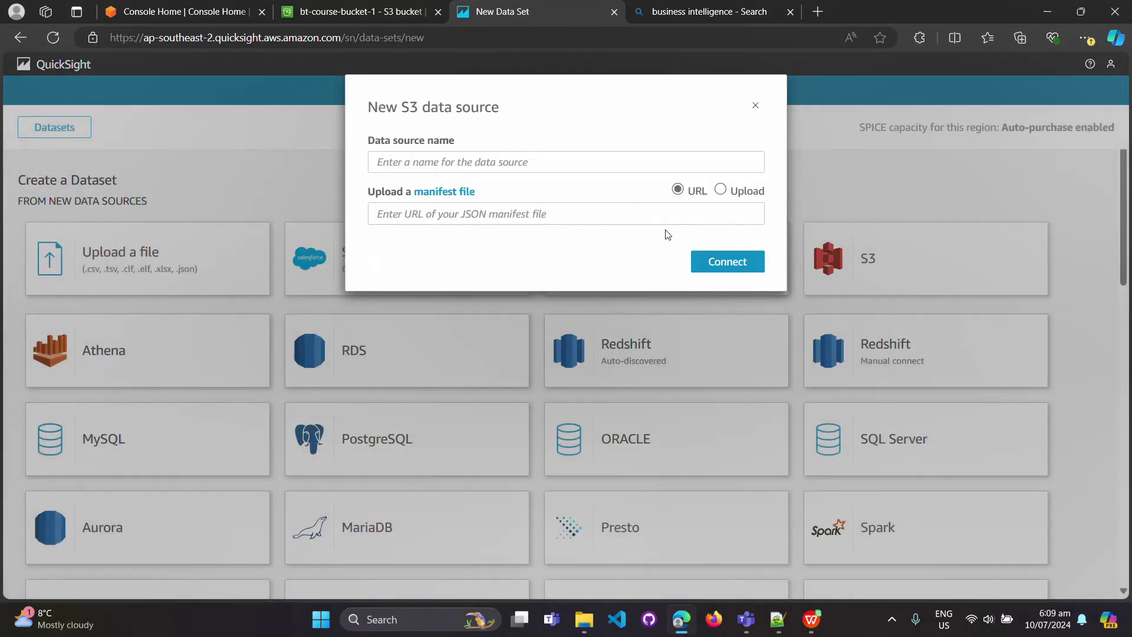
pyautogui.click(505, 161)
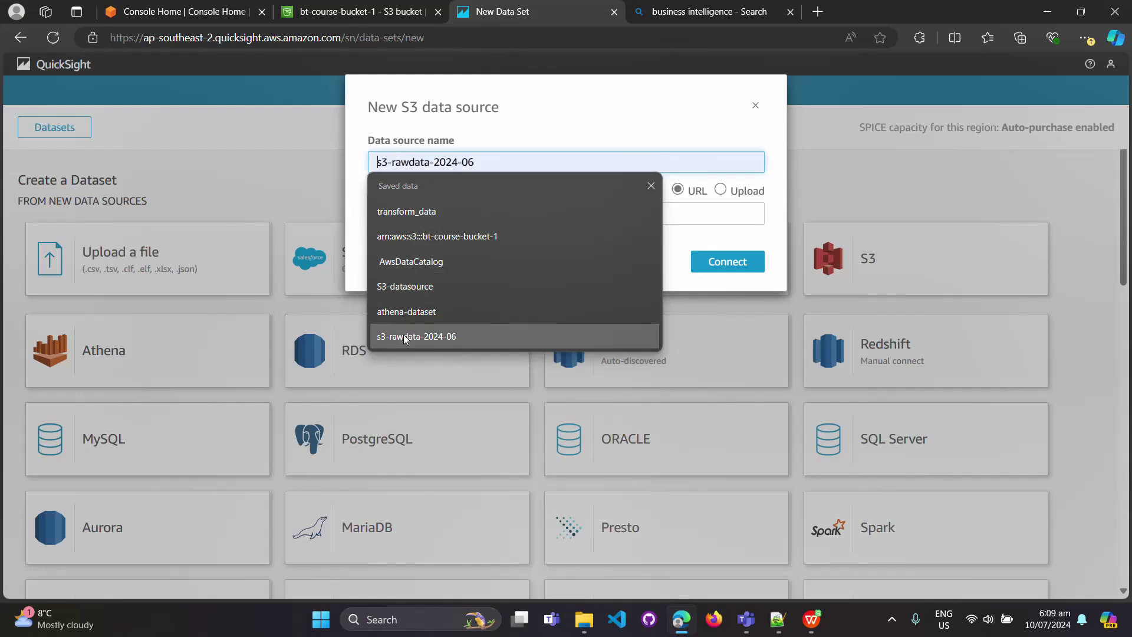
pyautogui.click(405, 337)
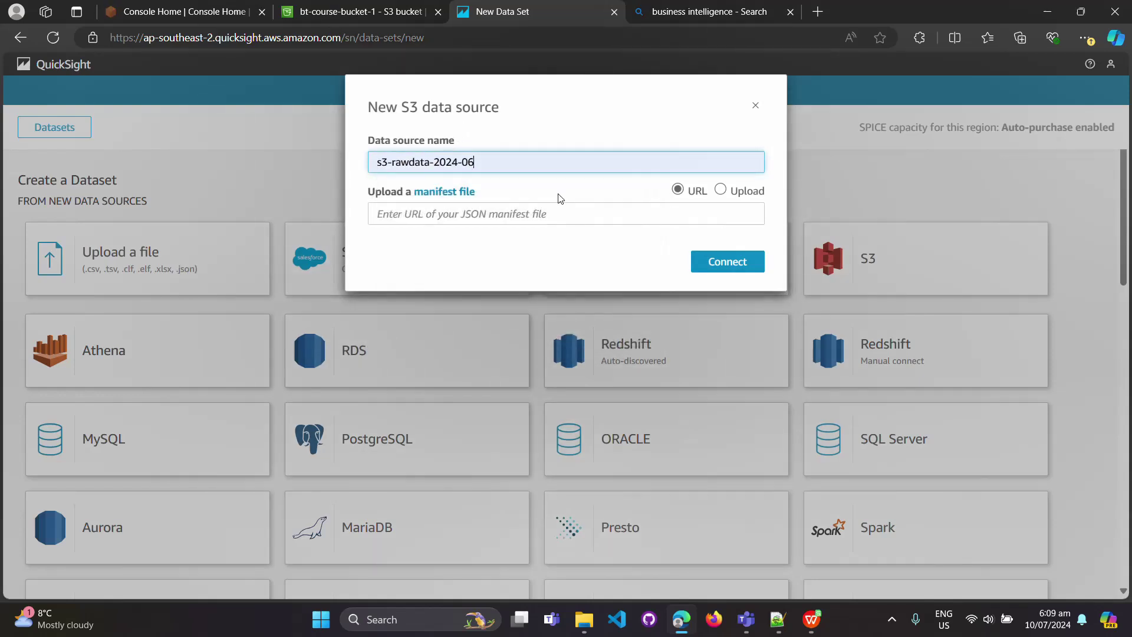
pyautogui.click(492, 213)
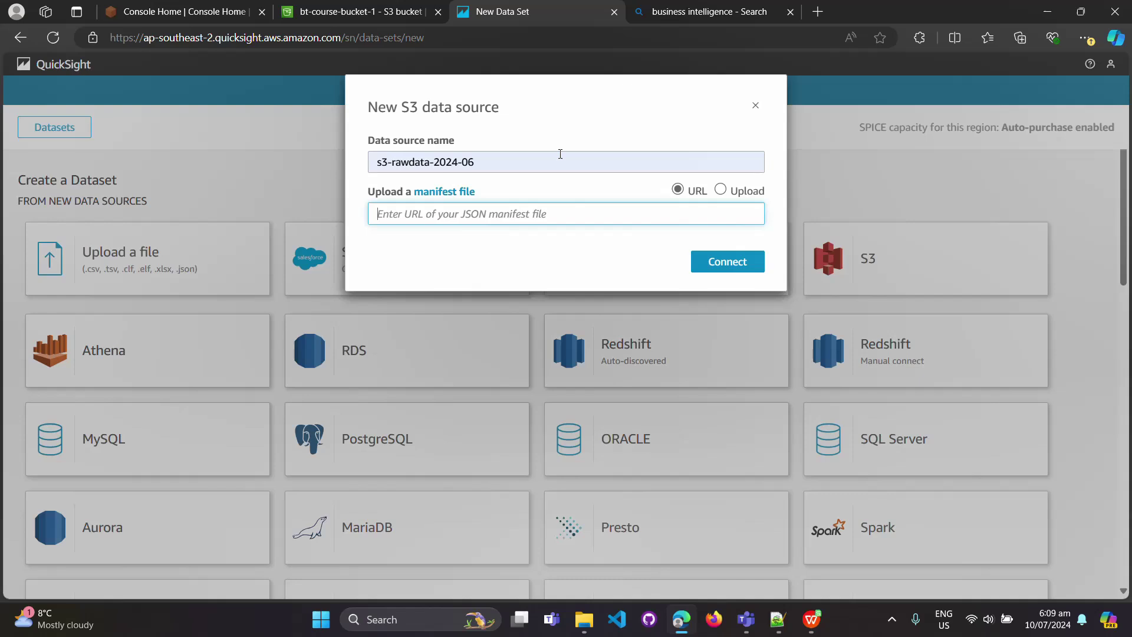
# - Upload my_manifest.json from Data&Analytics > Data Files as the manifest and connect
pyautogui.click(720, 189)
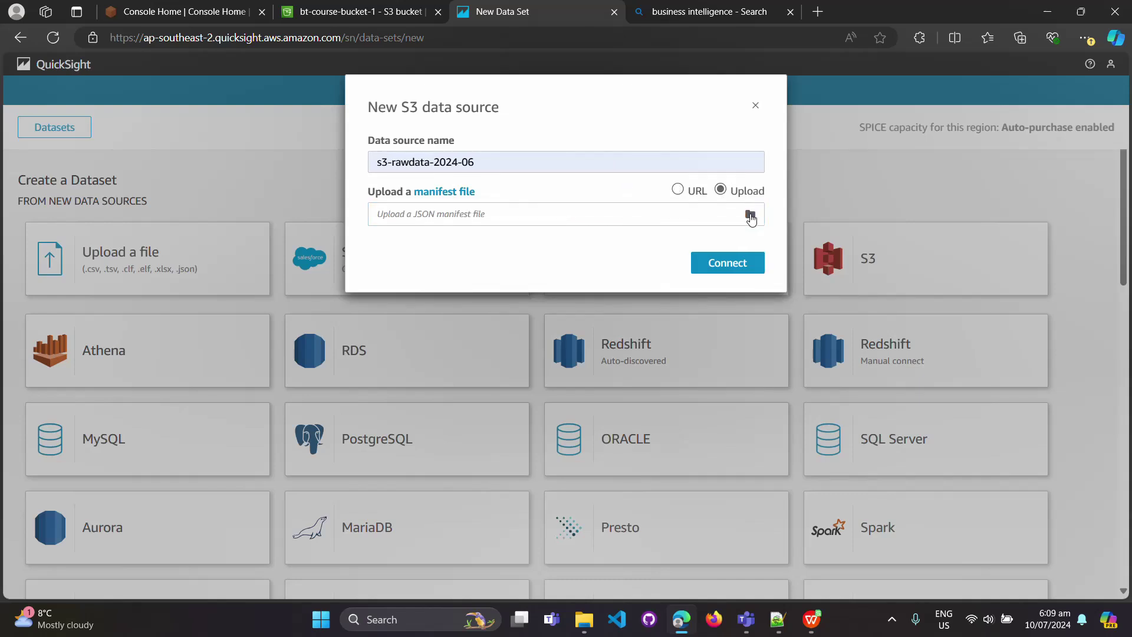
pyautogui.click(751, 216)
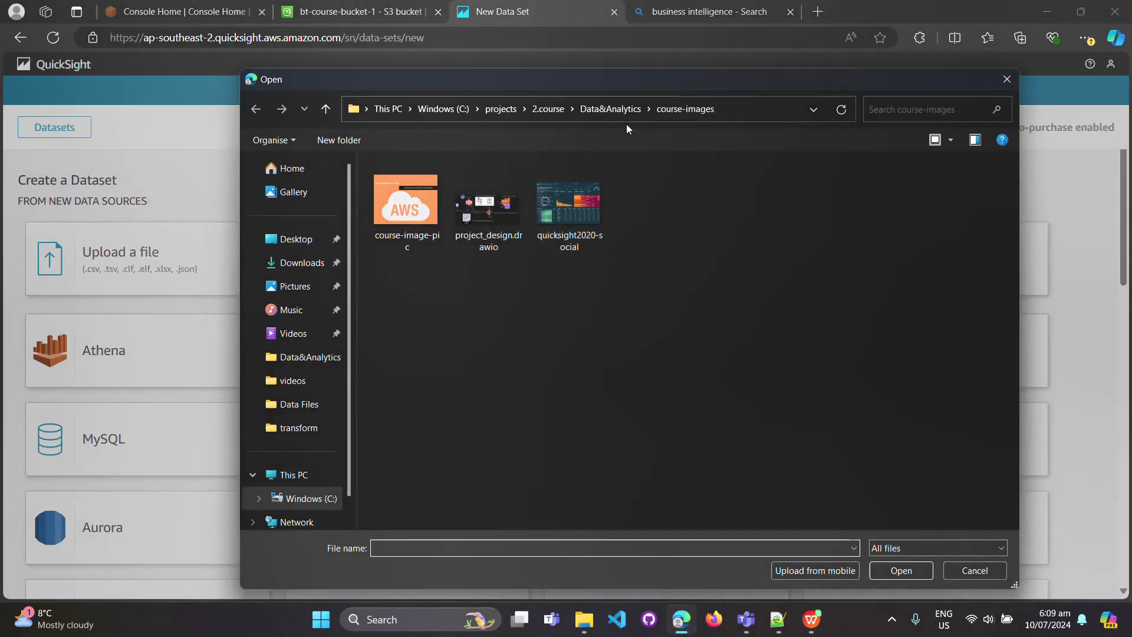
pyautogui.click(611, 109)
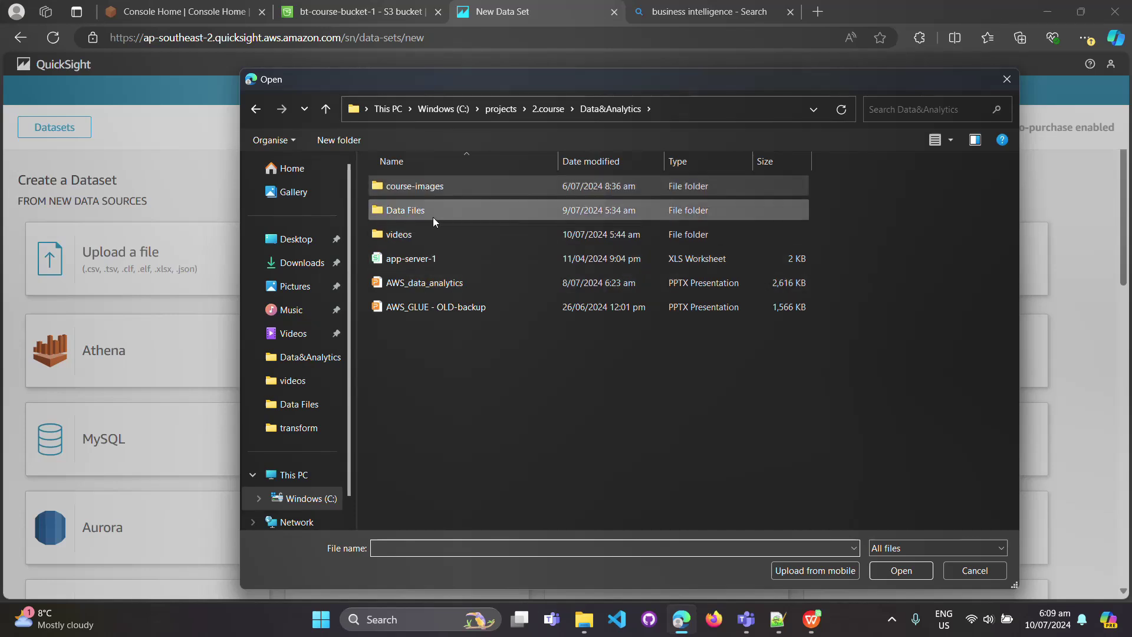
pyautogui.click(553, 110)
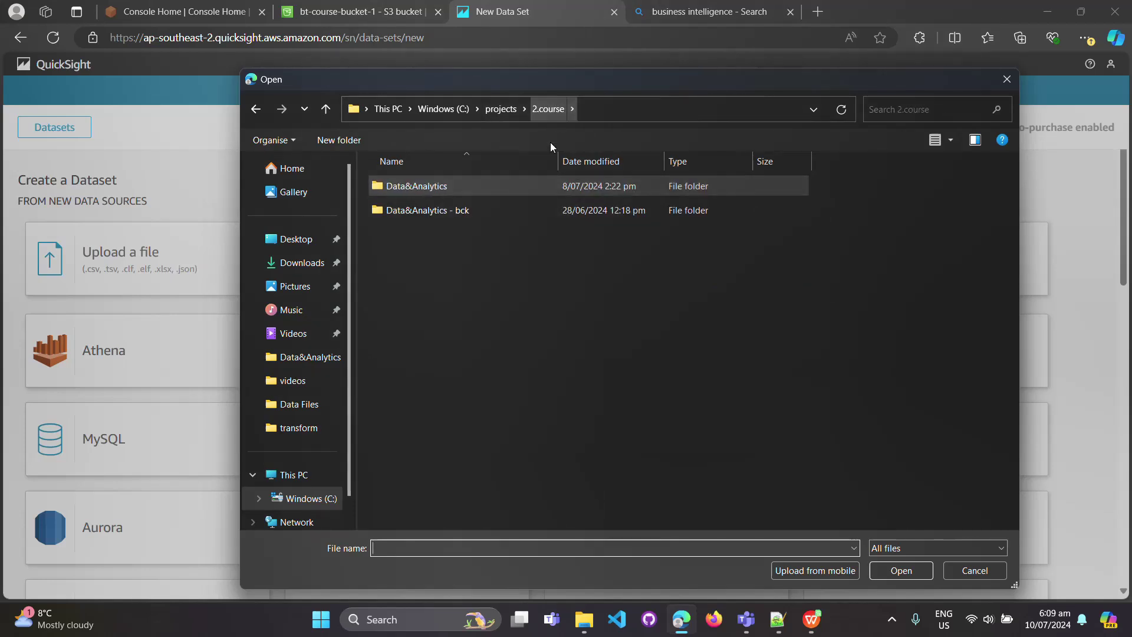
pyautogui.doubleClick(514, 185)
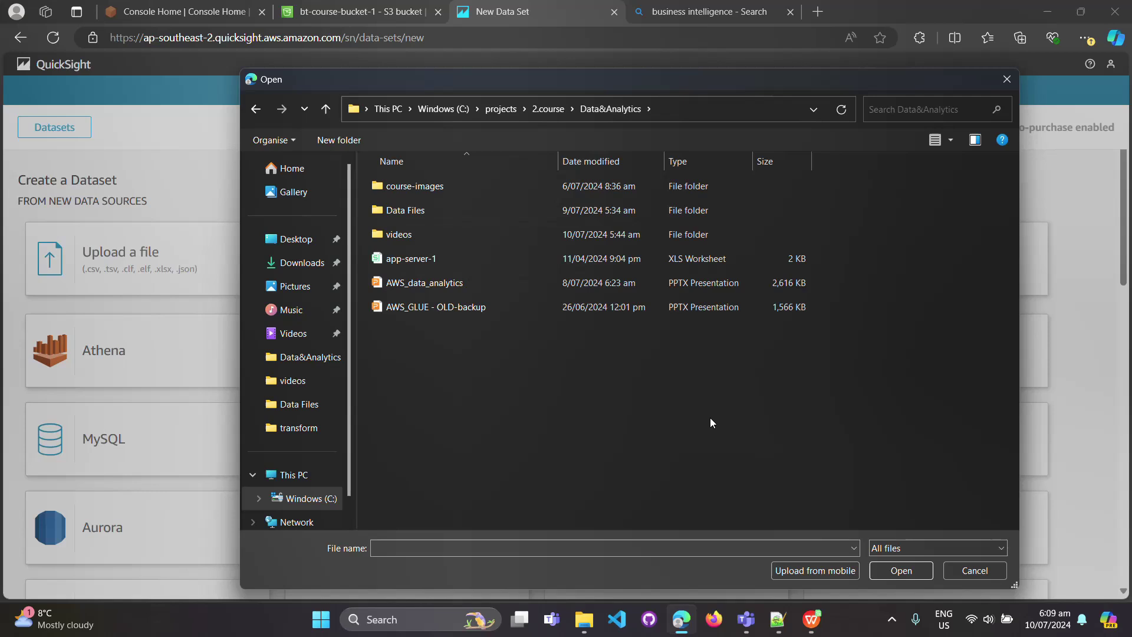
pyautogui.doubleClick(428, 204)
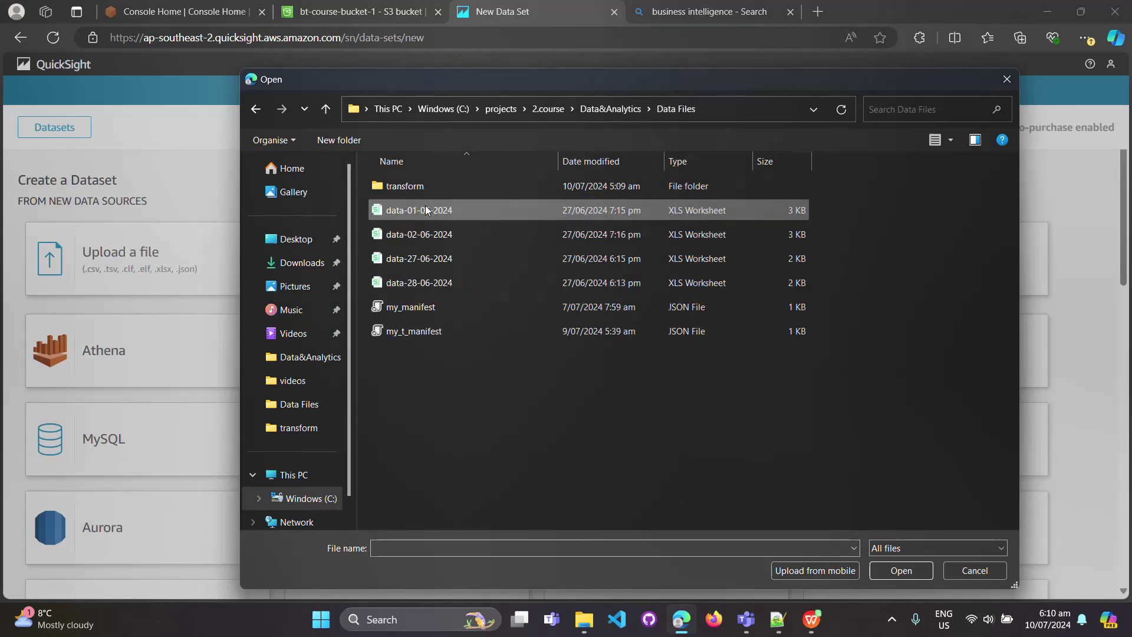
pyautogui.click(415, 308)
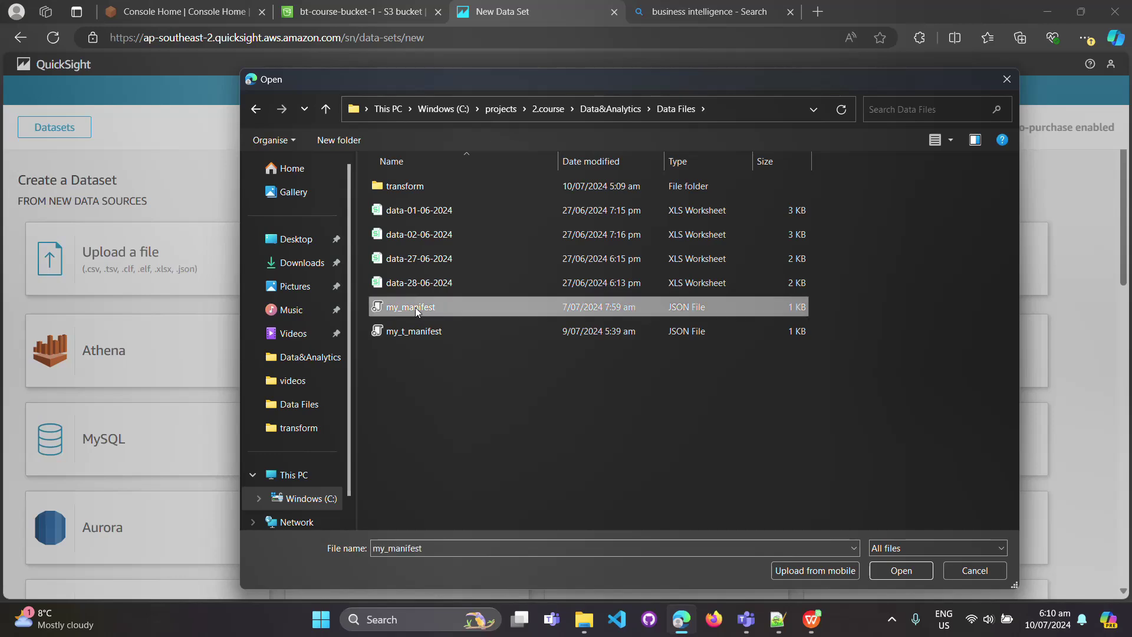
pyautogui.click(883, 570)
pyautogui.click(719, 259)
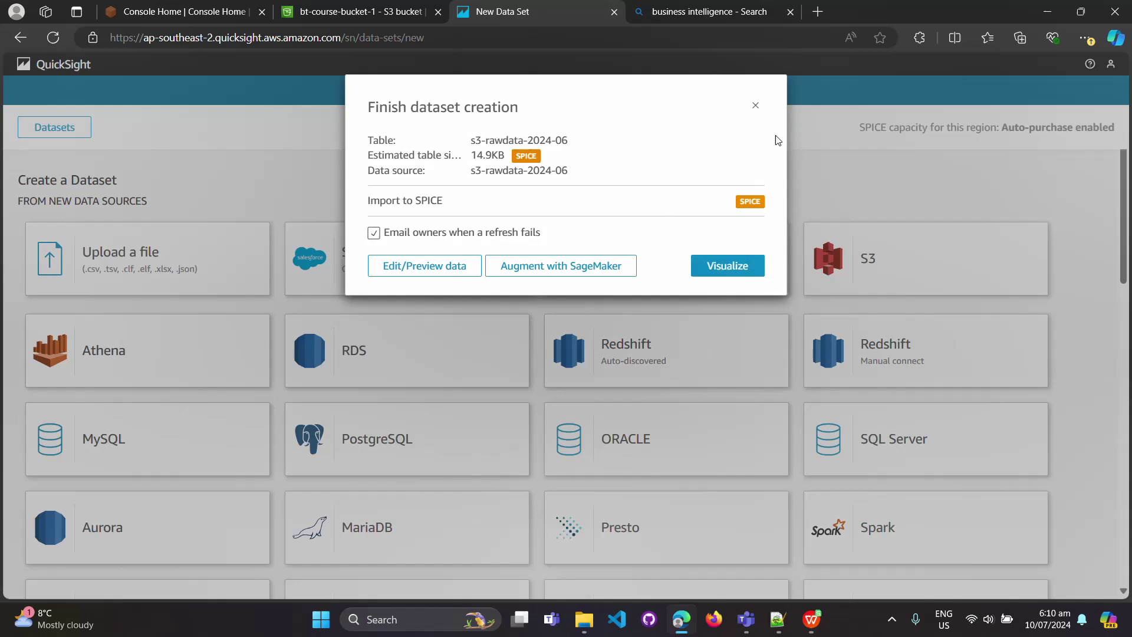
pyautogui.click(755, 107)
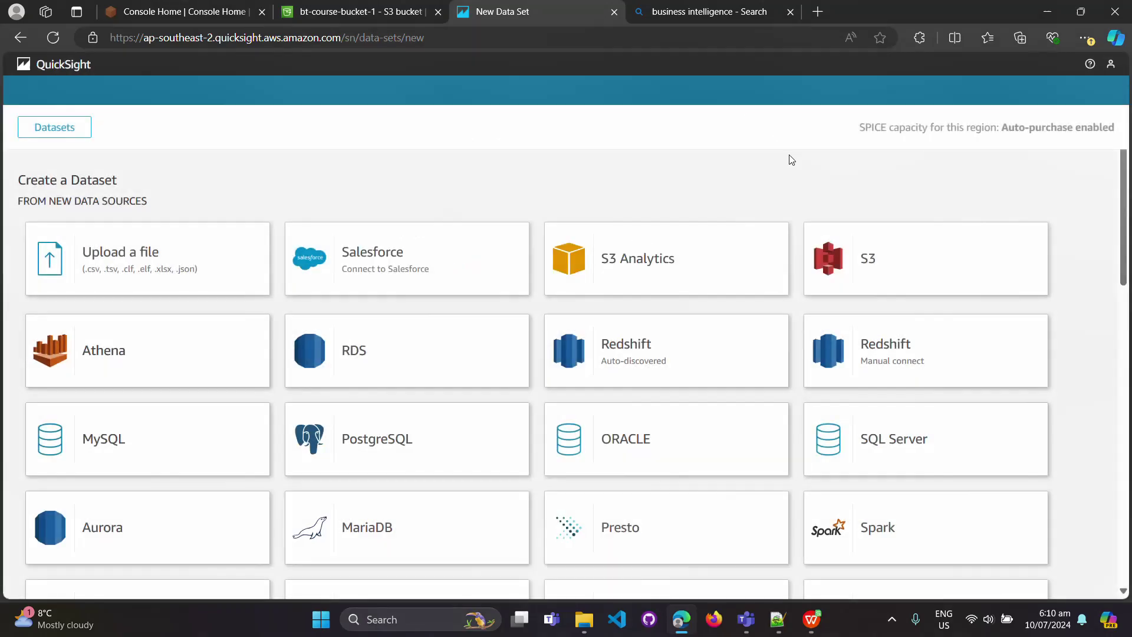
pyautogui.click(778, 625)
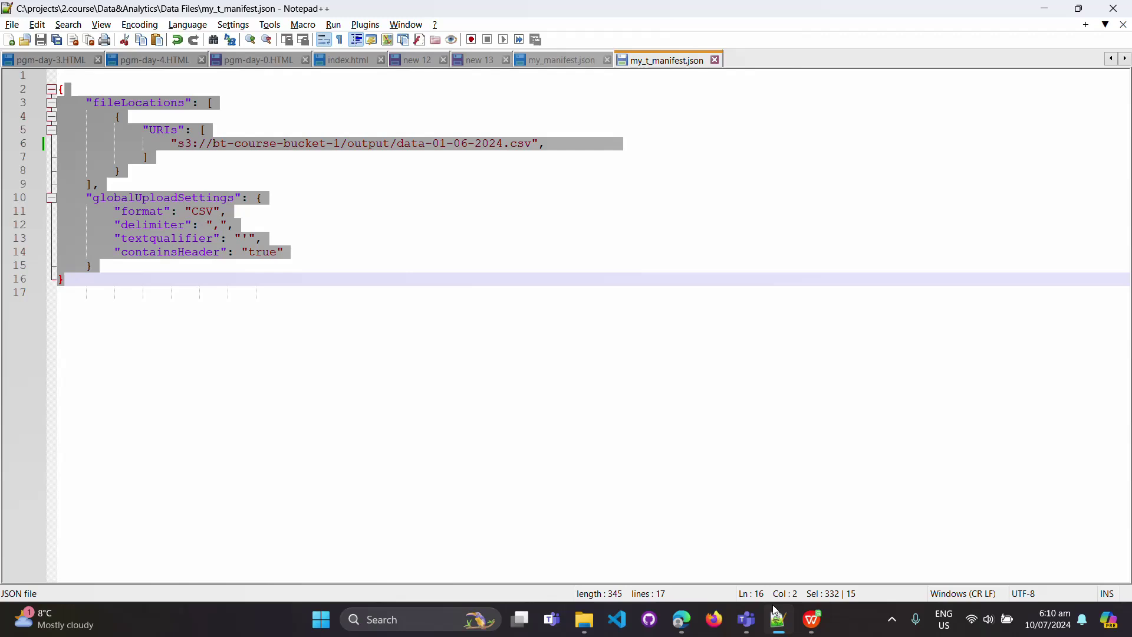
pyautogui.click(624, 253)
pyautogui.click(570, 61)
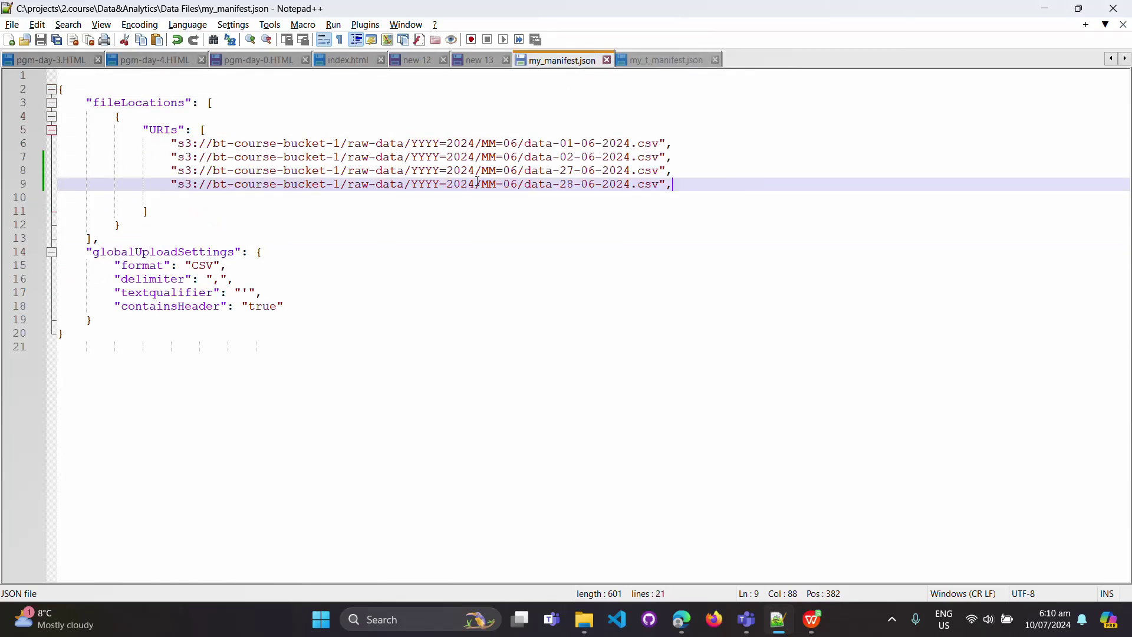
pyautogui.doubleClick(132, 102)
pyautogui.moveTo(153, 128); pyautogui.dragTo(743, 206)
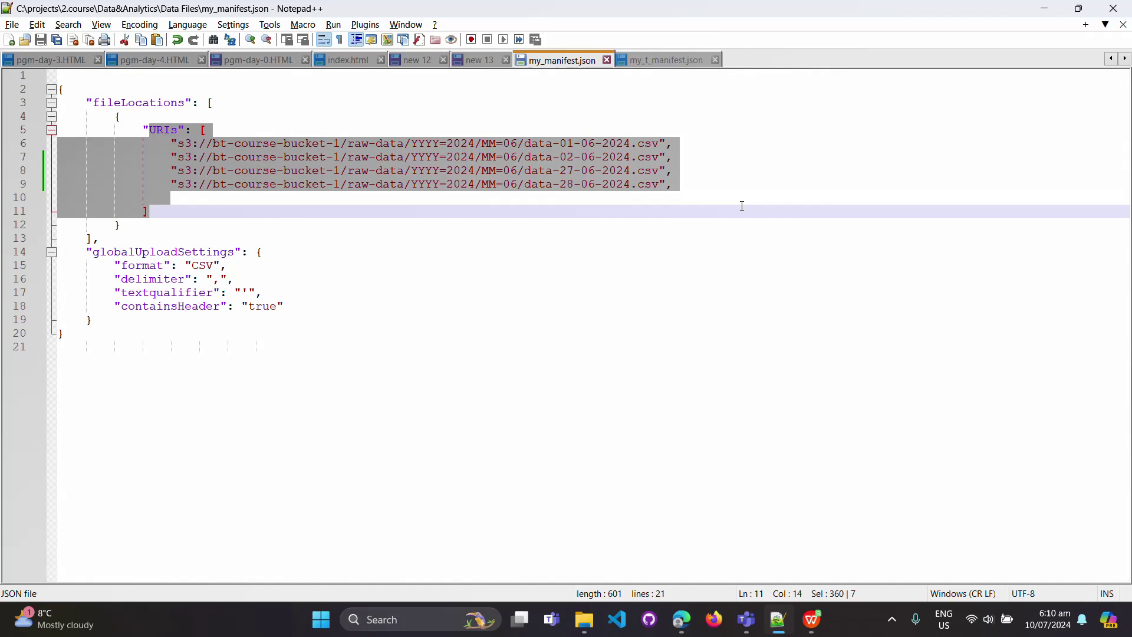
pyautogui.click(216, 251)
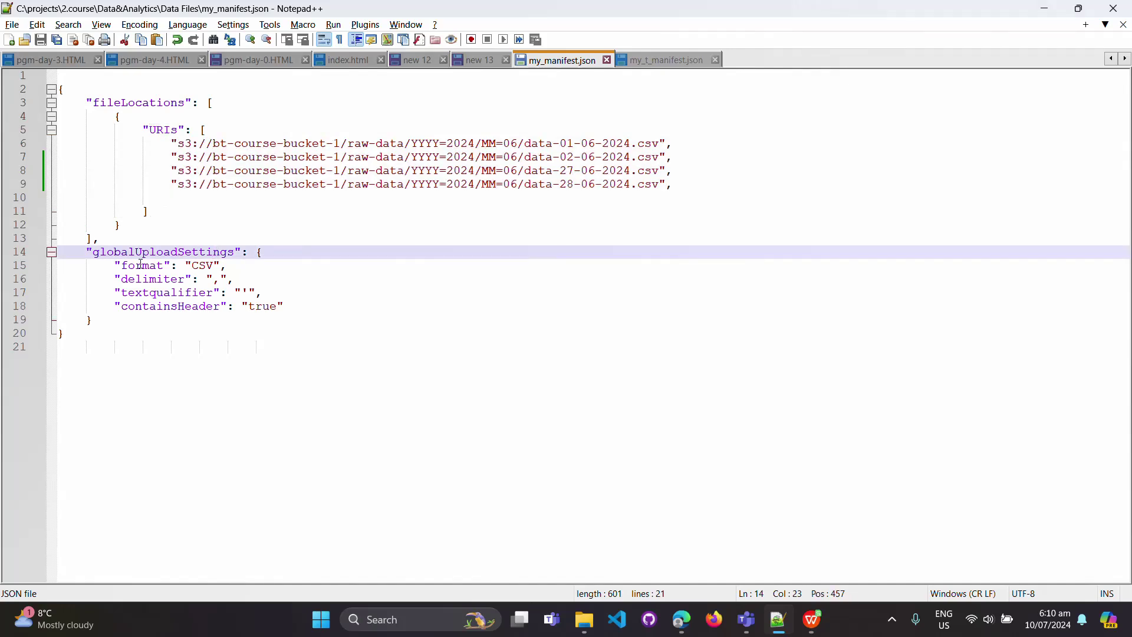
pyautogui.click(192, 267)
pyautogui.click(173, 279)
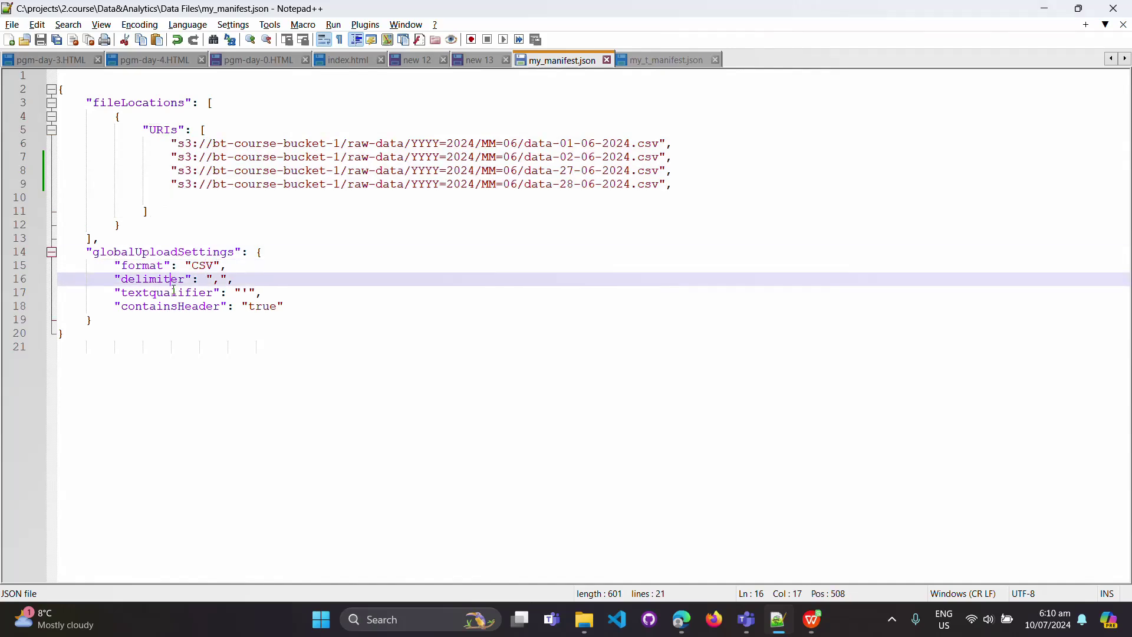
pyautogui.click(174, 293)
pyautogui.click(183, 306)
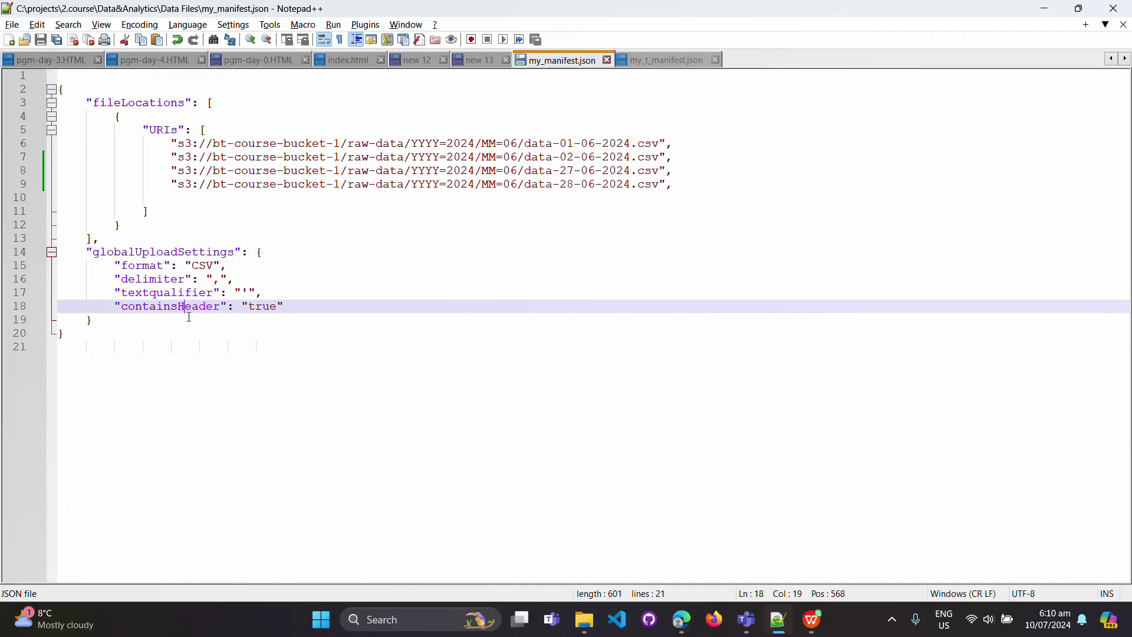
pyautogui.click(87, 319)
pyautogui.click(263, 253)
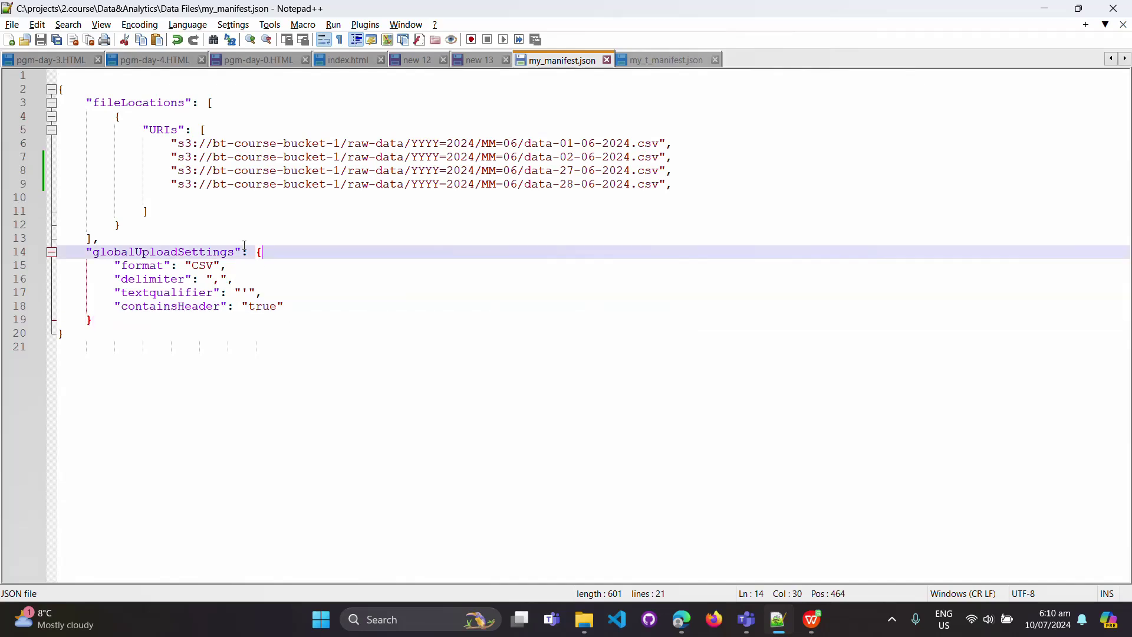
pyautogui.click(102, 92)
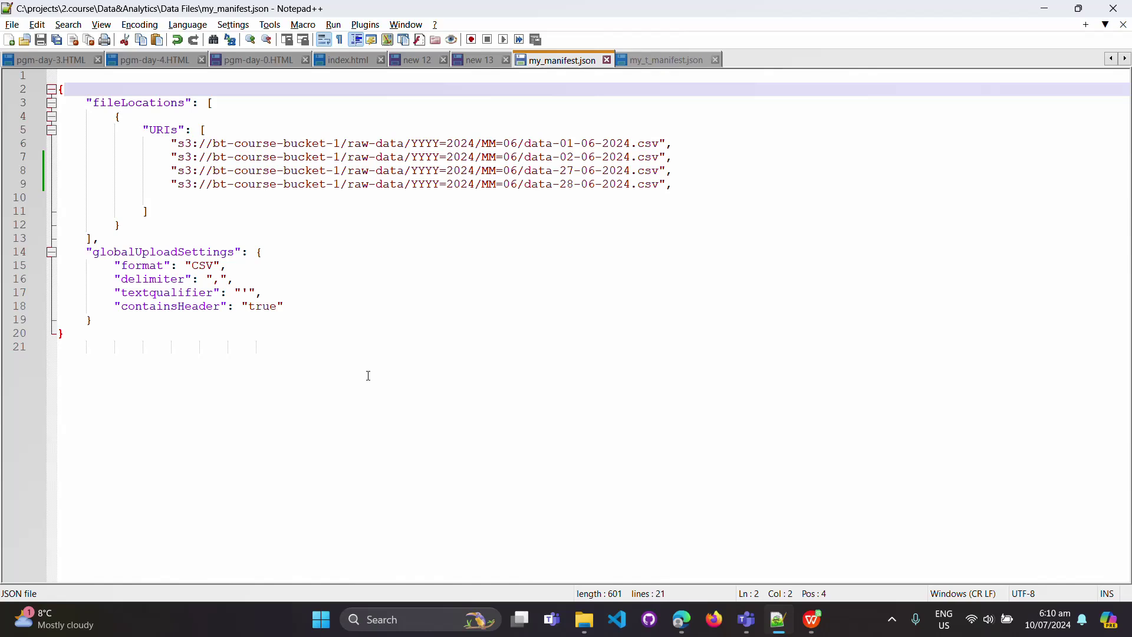
# - Return to the QuickSight start page, open Datasets and reload the list
pyautogui.click(681, 622)
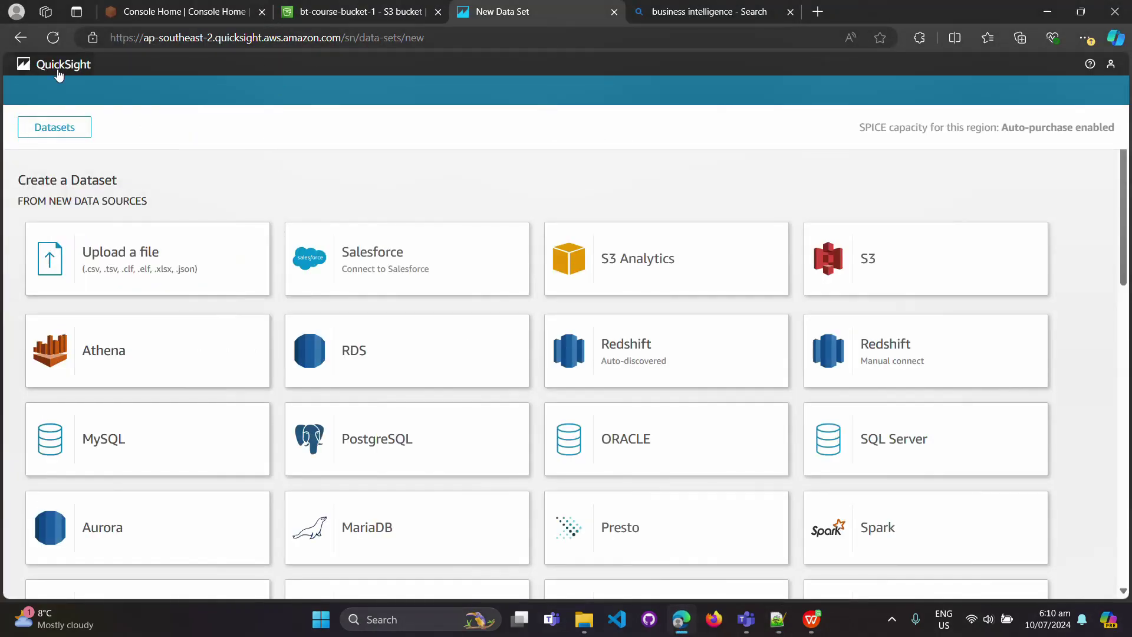
pyautogui.click(57, 70)
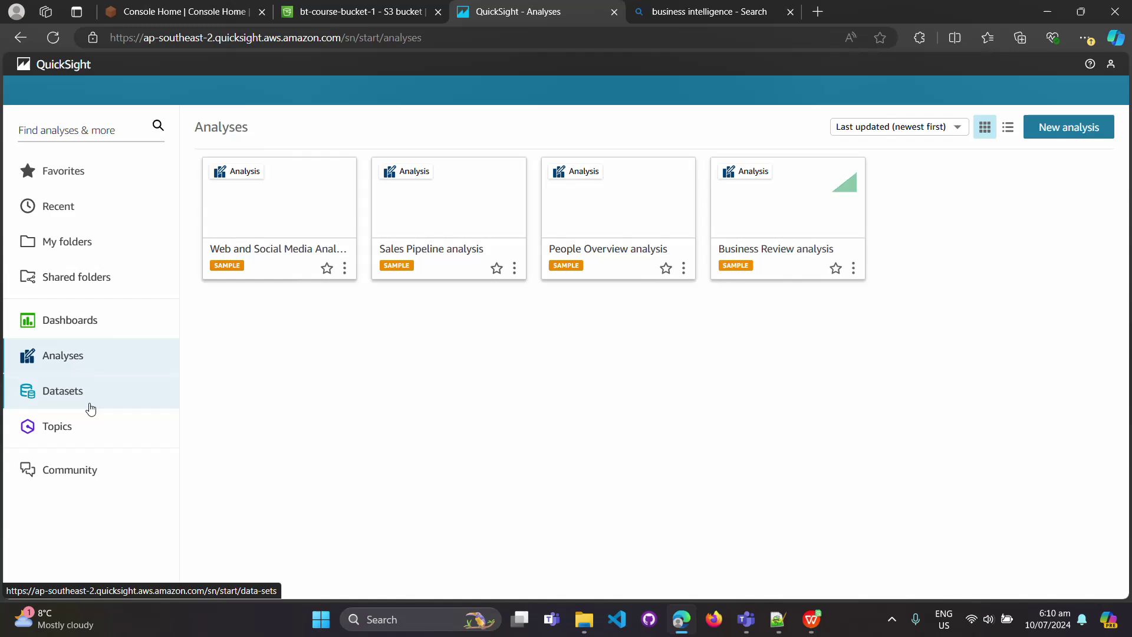
pyautogui.click(70, 393)
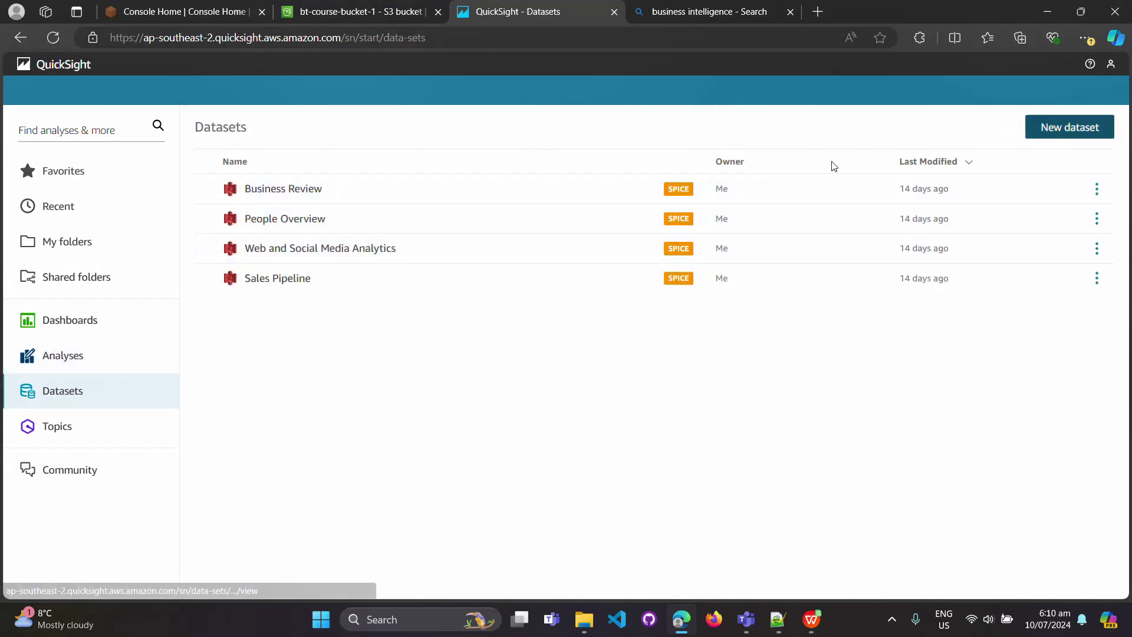
pyautogui.click(54, 39)
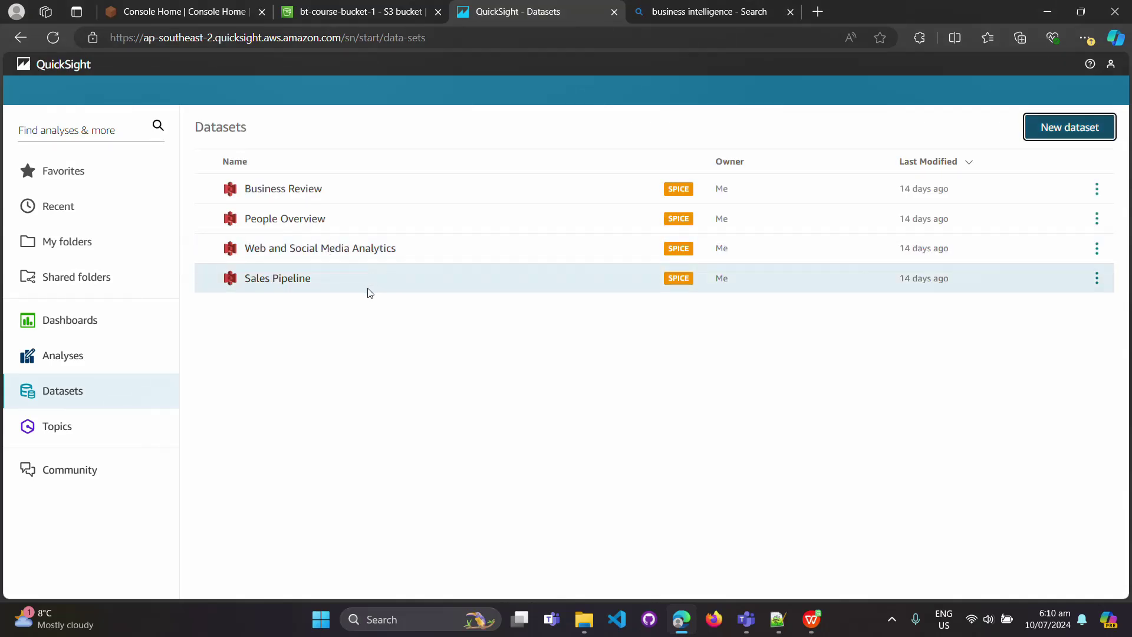
# - Start a new S3 data source named s3-rawdata-2024-06
pyautogui.click(1065, 131)
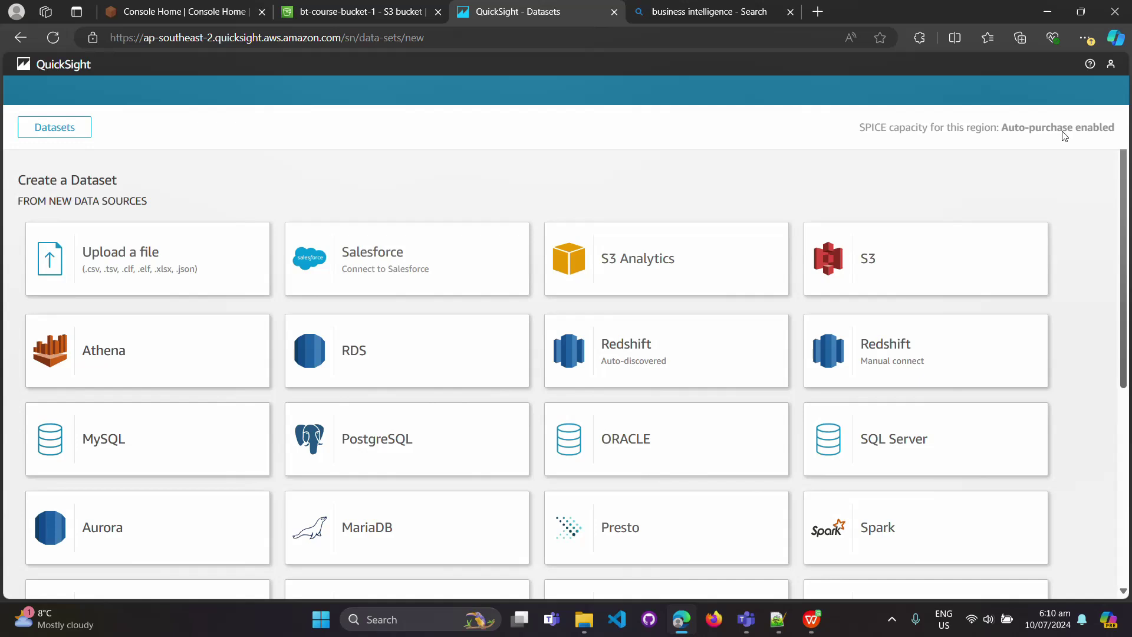
pyautogui.click(879, 269)
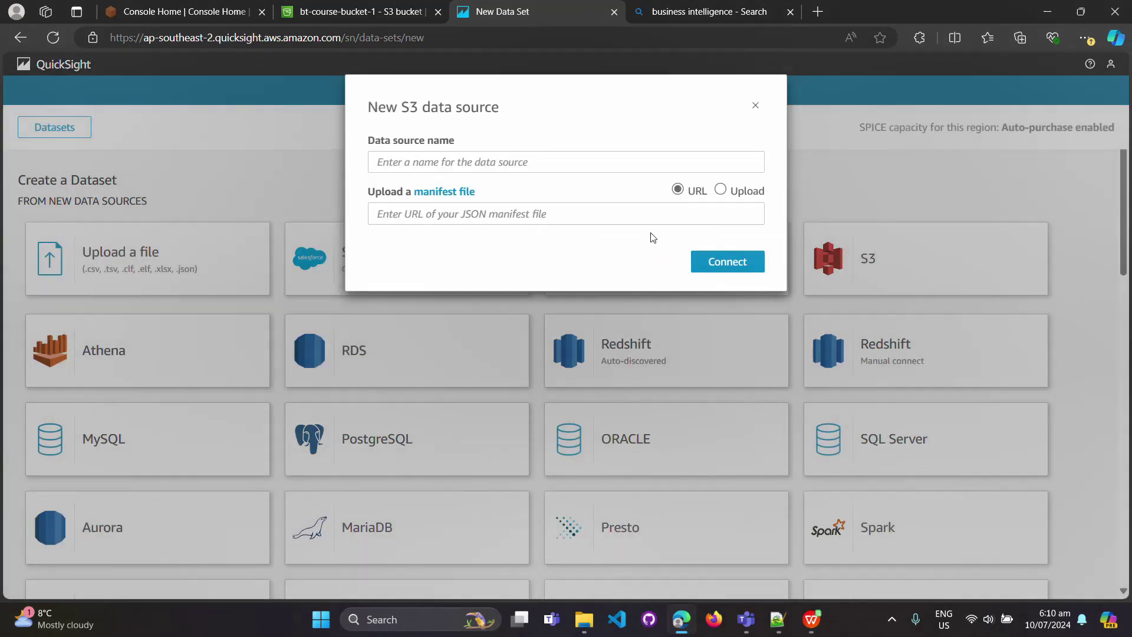
pyautogui.click(601, 165)
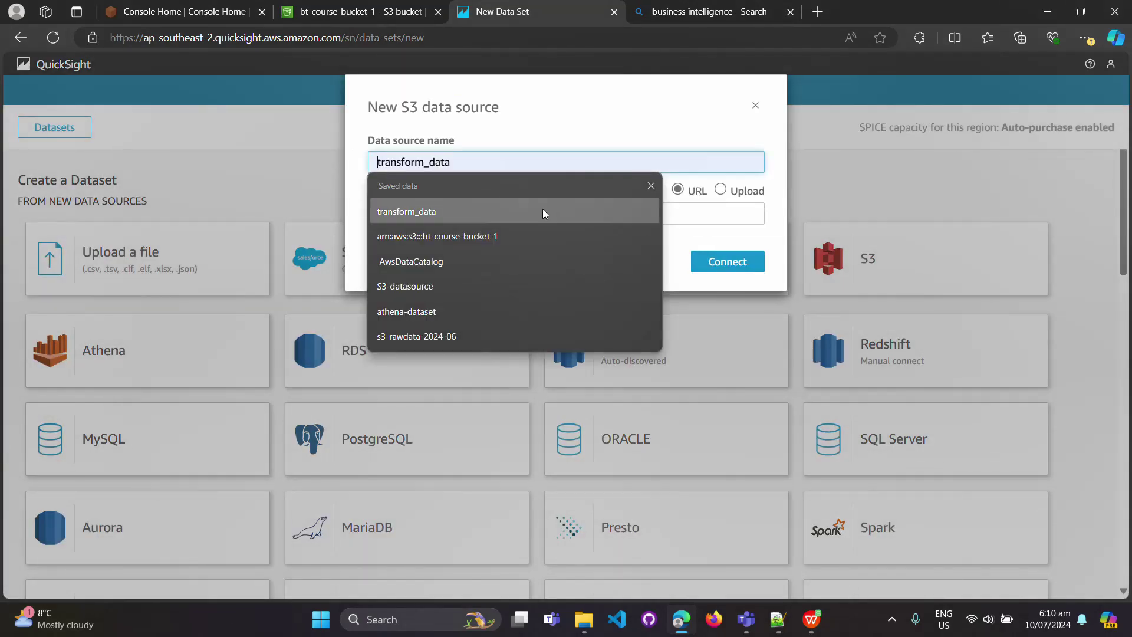
pyautogui.click(515, 333)
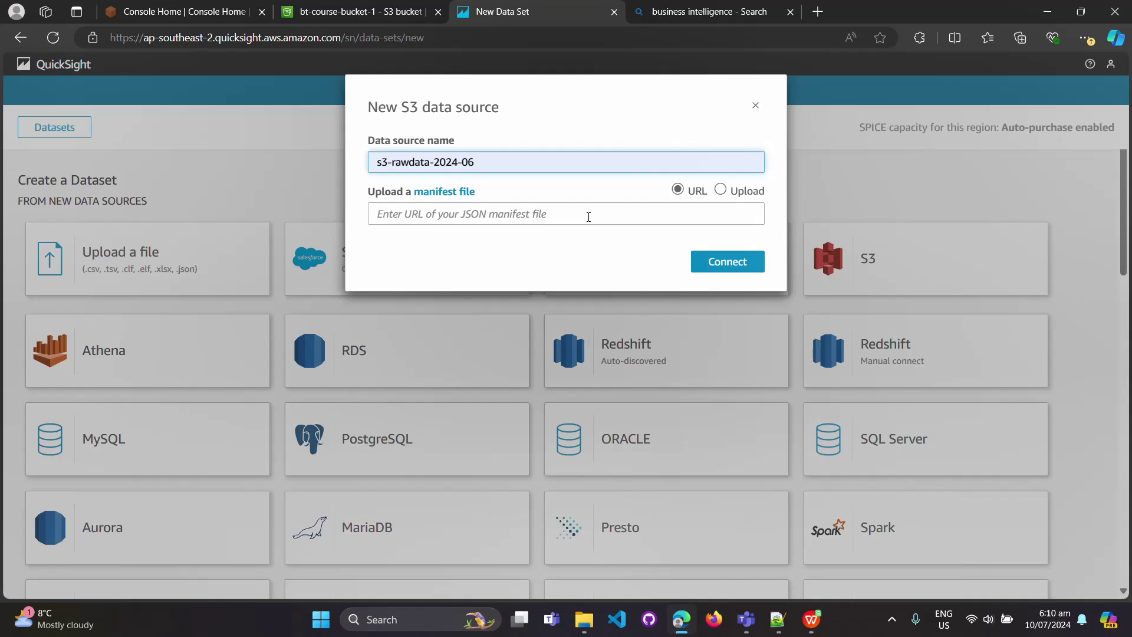
# - Upload my_manifest.json as the manifest, connect, and start an analysis on it
pyautogui.click(596, 219)
pyautogui.click(722, 189)
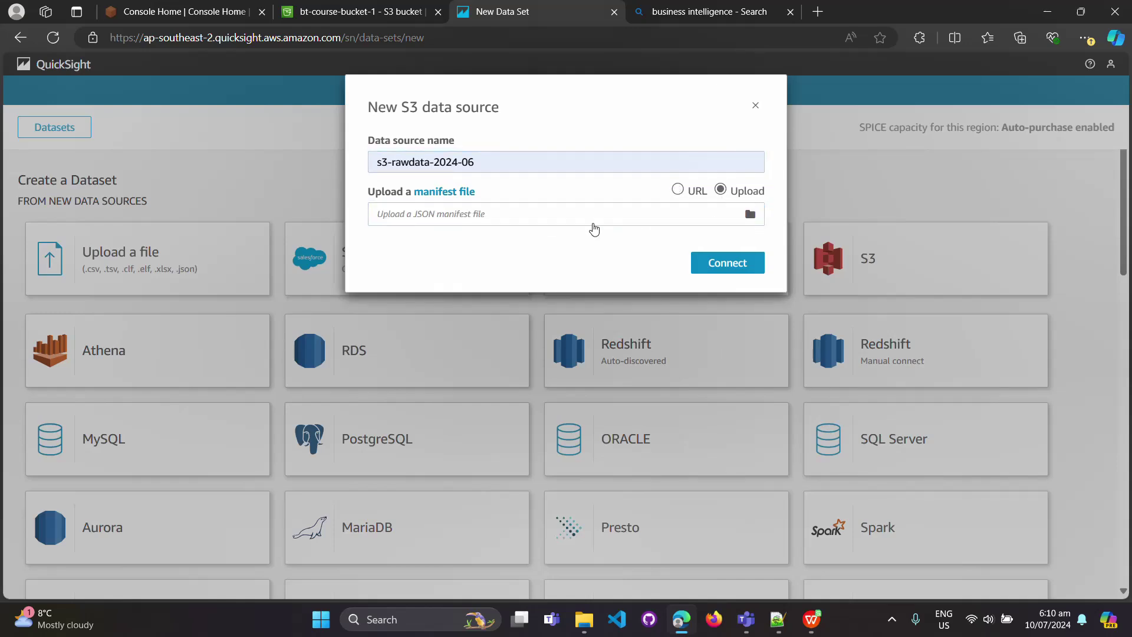
pyautogui.click(746, 216)
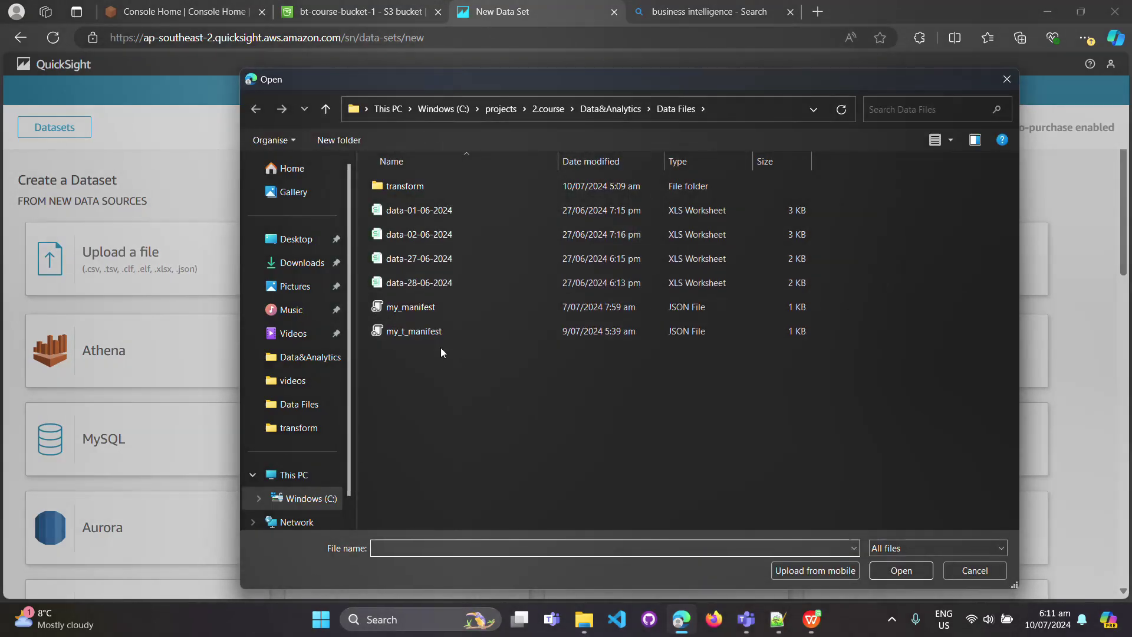
pyautogui.click(444, 305)
pyautogui.click(890, 574)
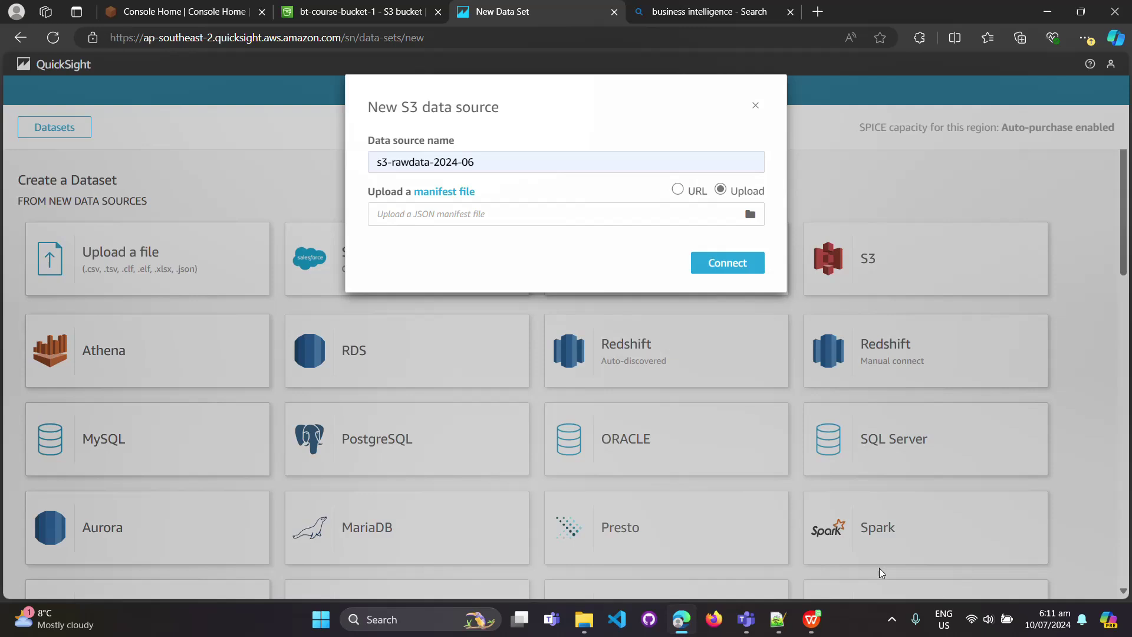
pyautogui.click(719, 267)
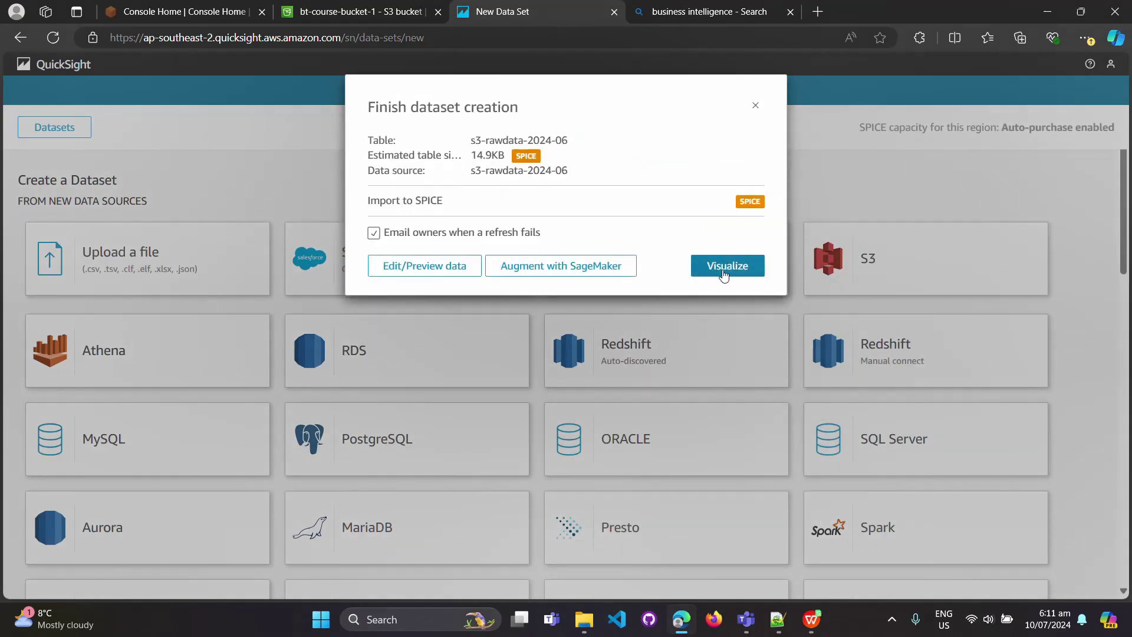
pyautogui.click(723, 275)
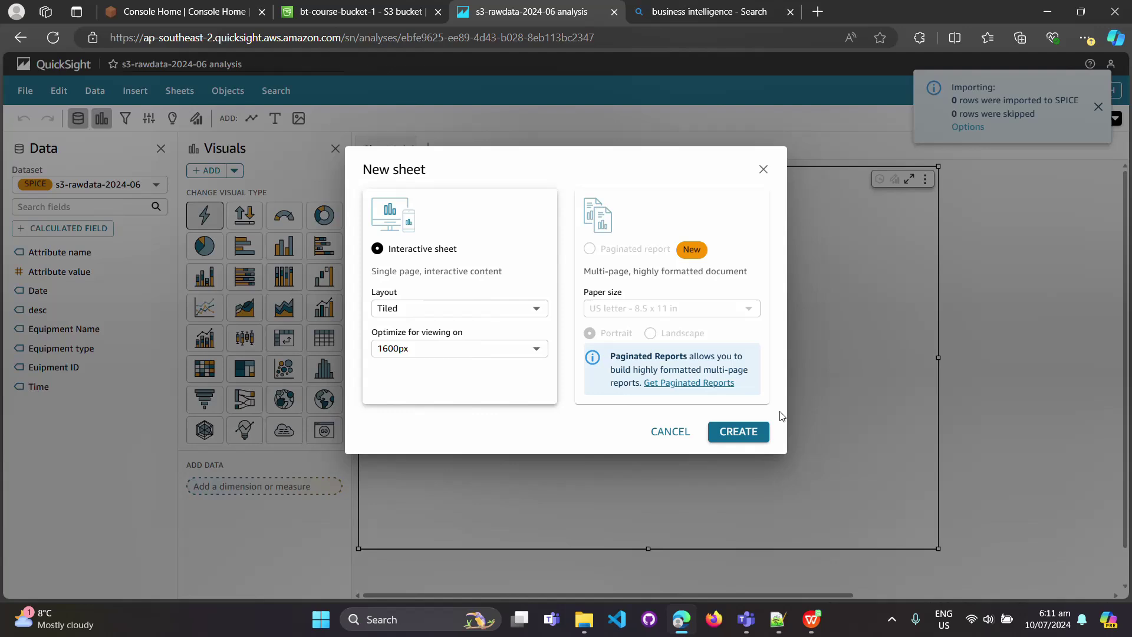
# - Create Sheet 1 as an interactive sheet and bring up the visual types list
pyautogui.click(756, 434)
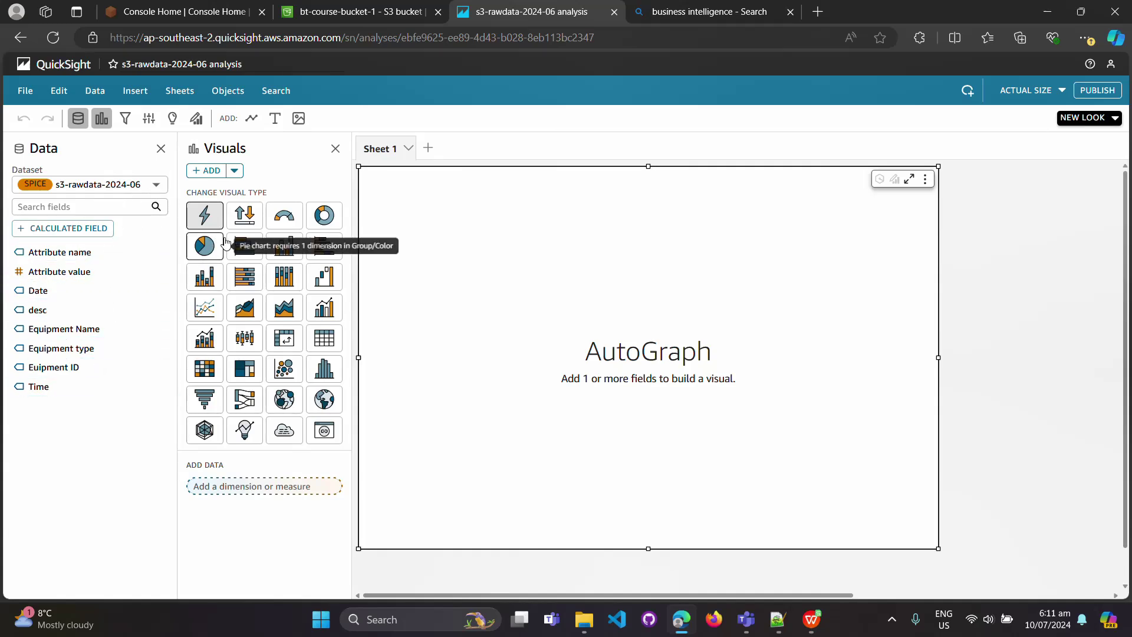
pyautogui.click(234, 171)
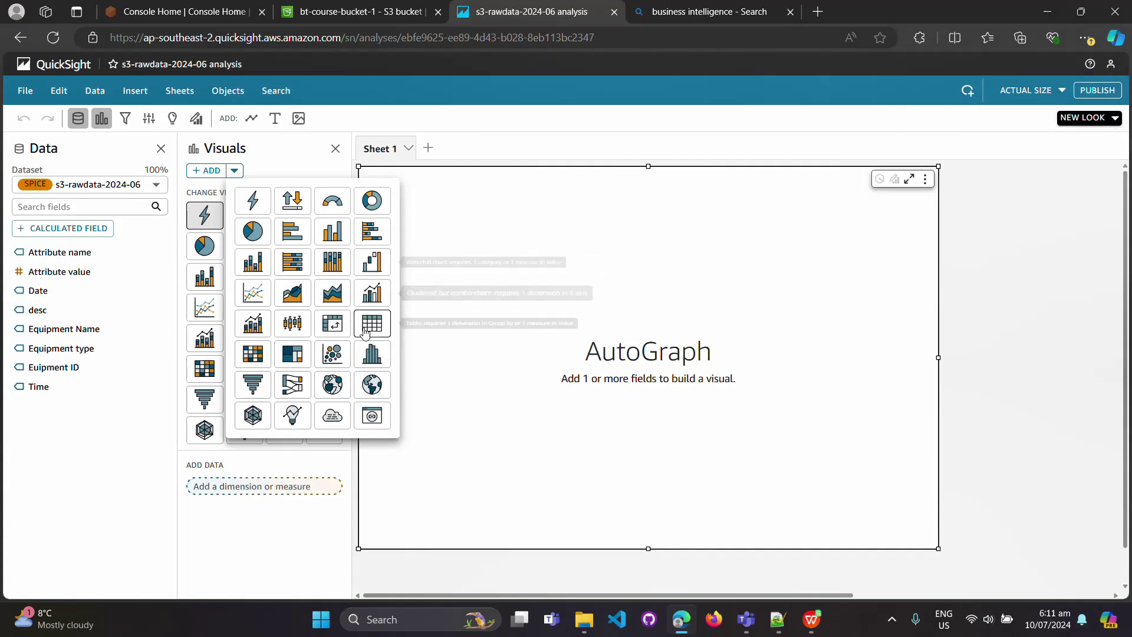
# - Add a table visual and delete the empty AutoGraph visual
pyautogui.click(370, 325)
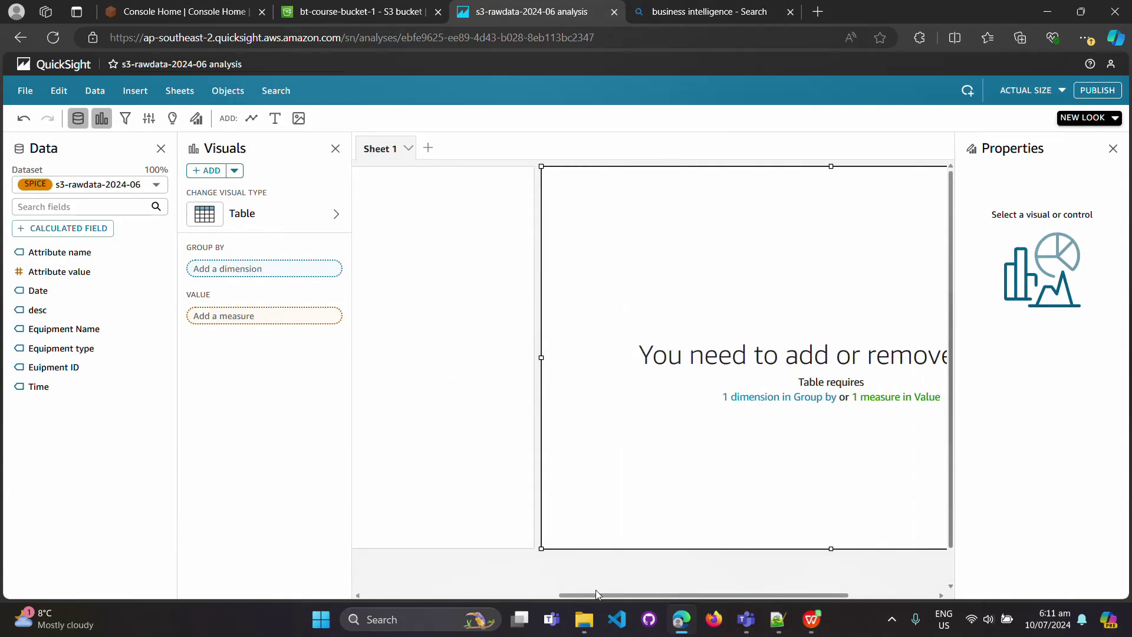
pyautogui.moveTo(601, 597); pyautogui.dragTo(485, 593)
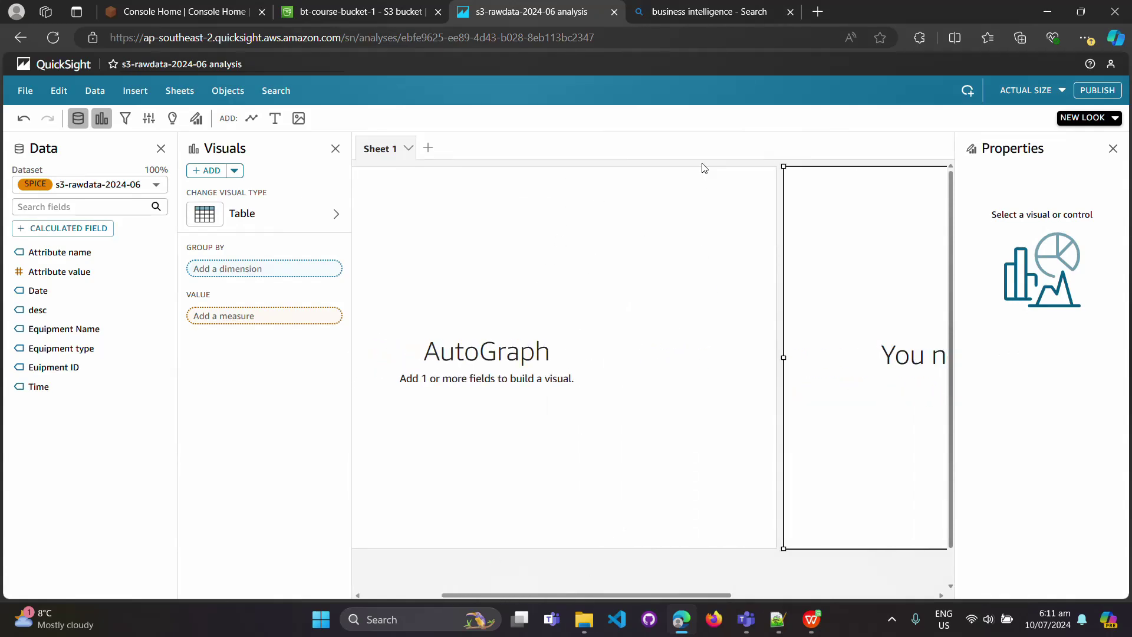
pyautogui.click(763, 179)
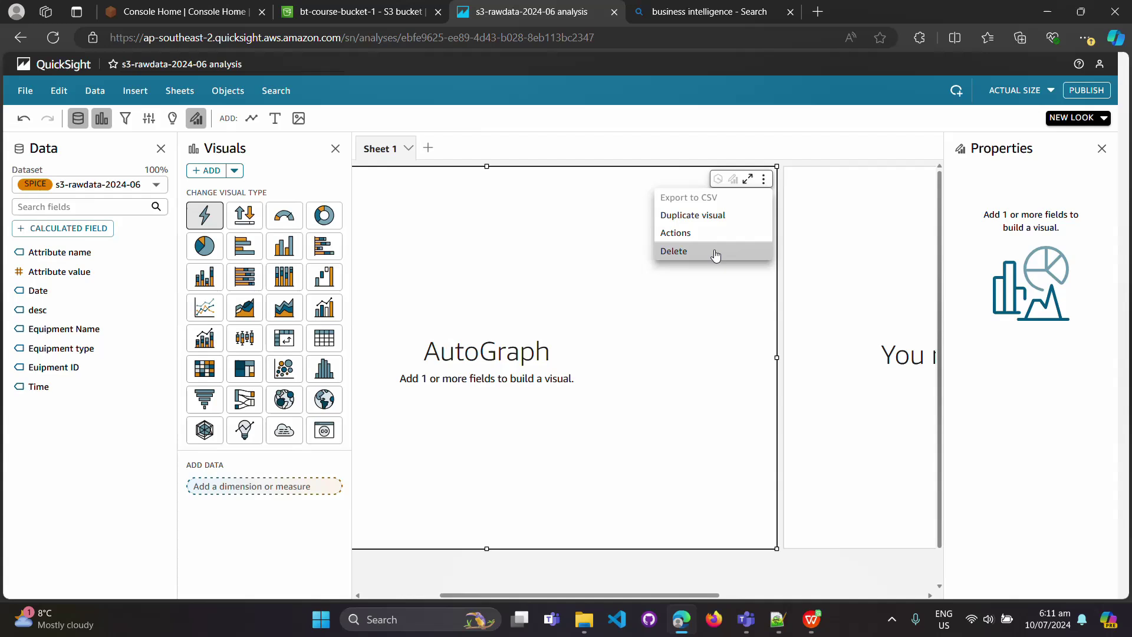
pyautogui.click(673, 249)
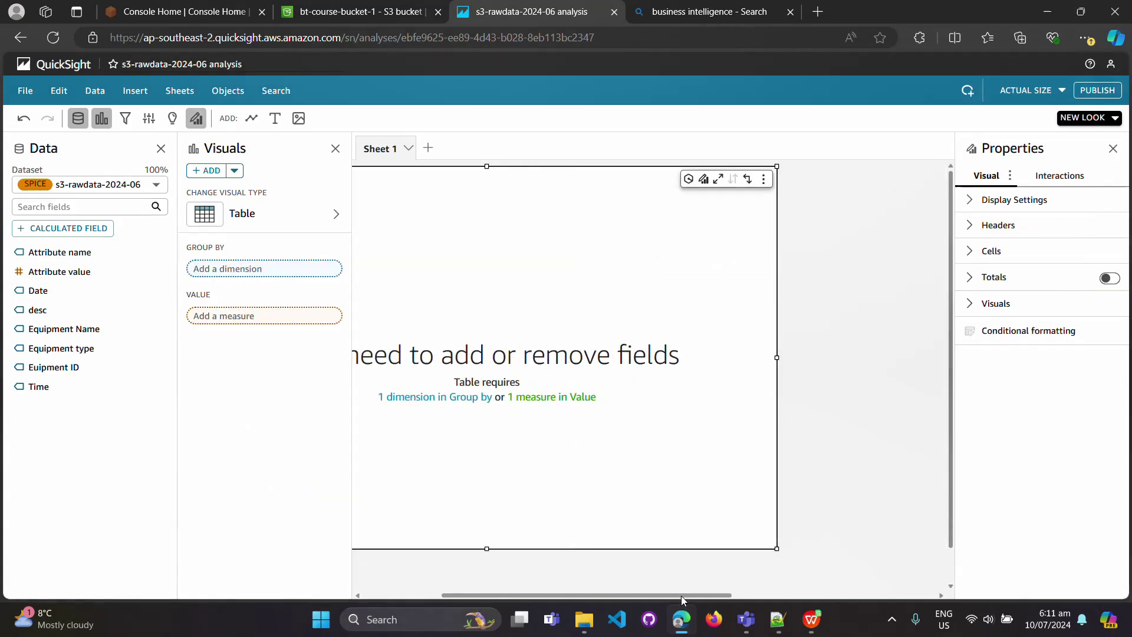
pyautogui.moveTo(681, 596); pyautogui.dragTo(576, 593)
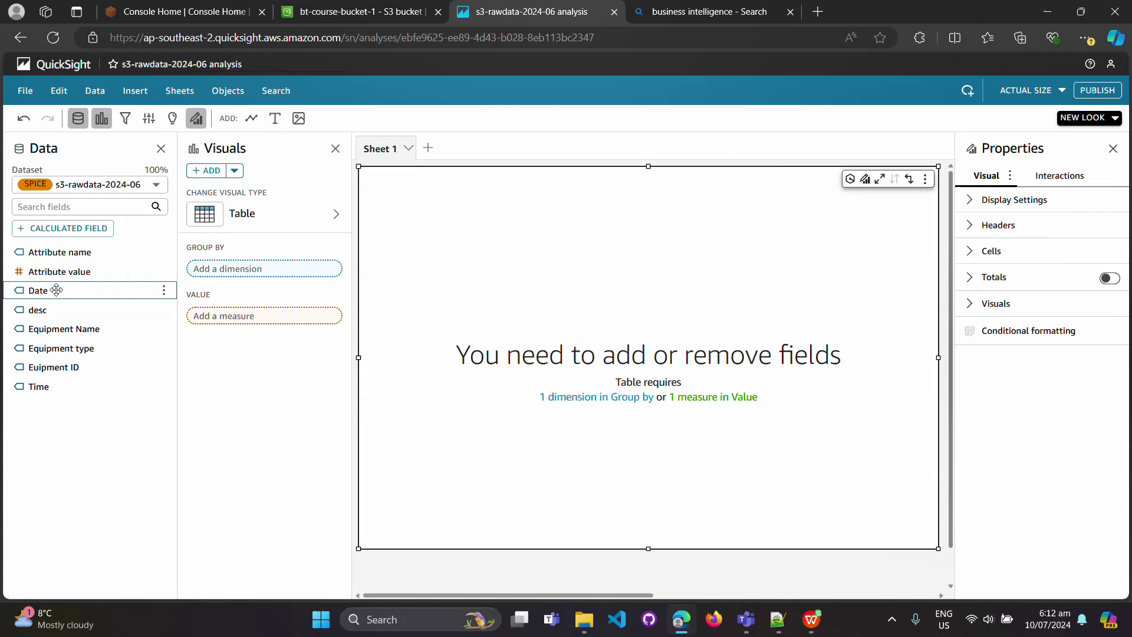
# - Add Date, Time, Euipment ID, Equipment Name, Equipment type, Attribute name and Attribute value as table columns
pyautogui.moveTo(47, 291); pyautogui.dragTo(269, 324)
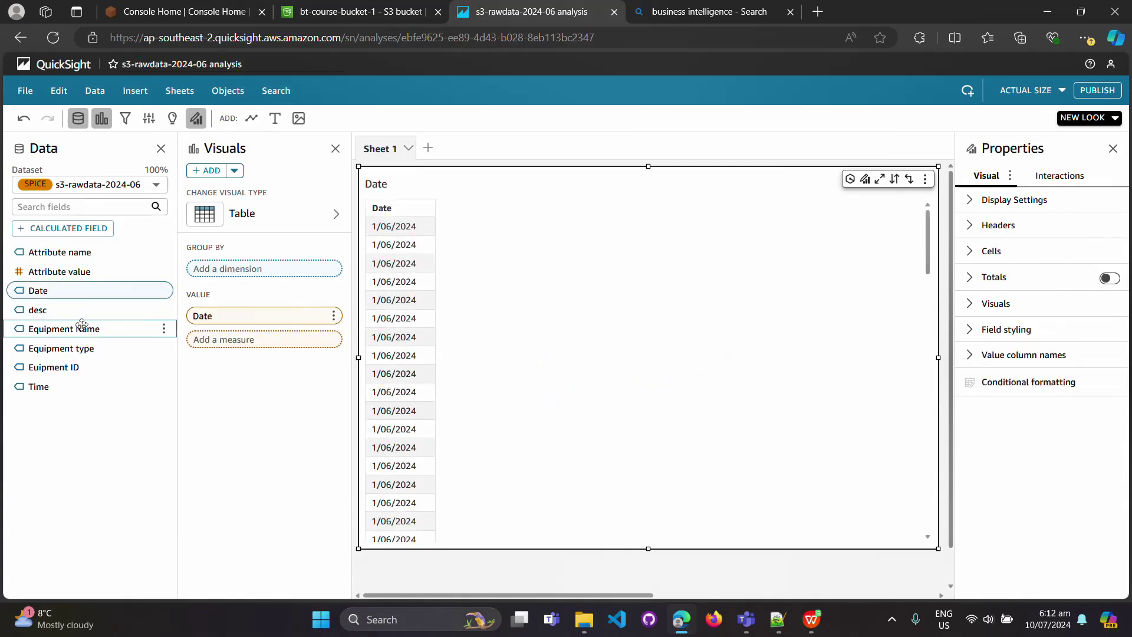
pyautogui.moveTo(40, 387); pyautogui.dragTo(203, 339)
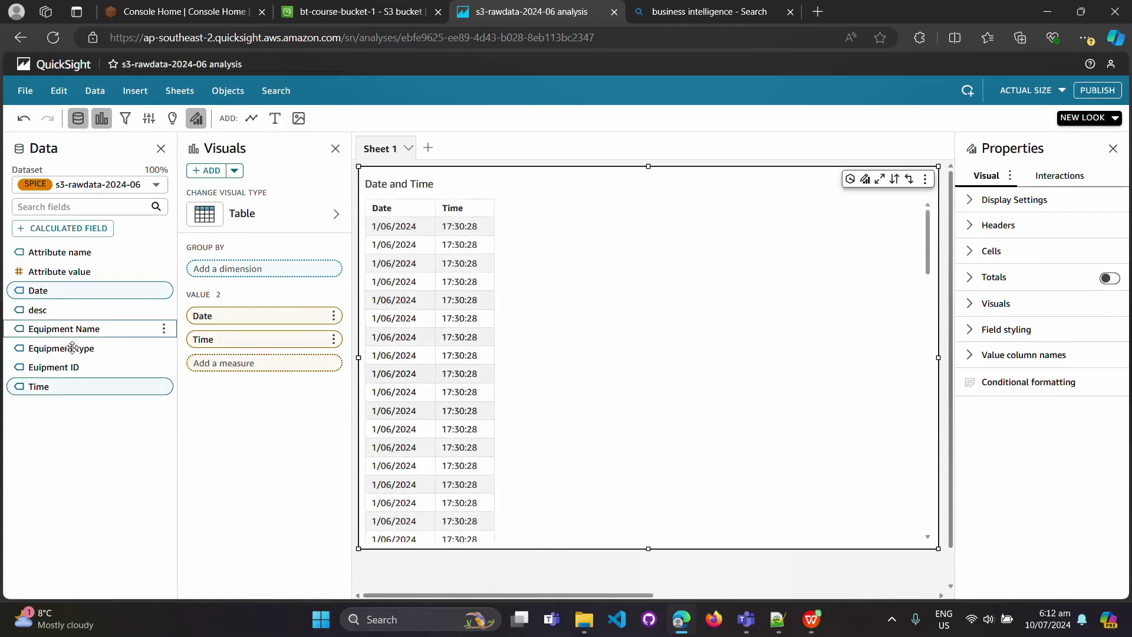
pyautogui.moveTo(51, 367); pyautogui.dragTo(226, 375)
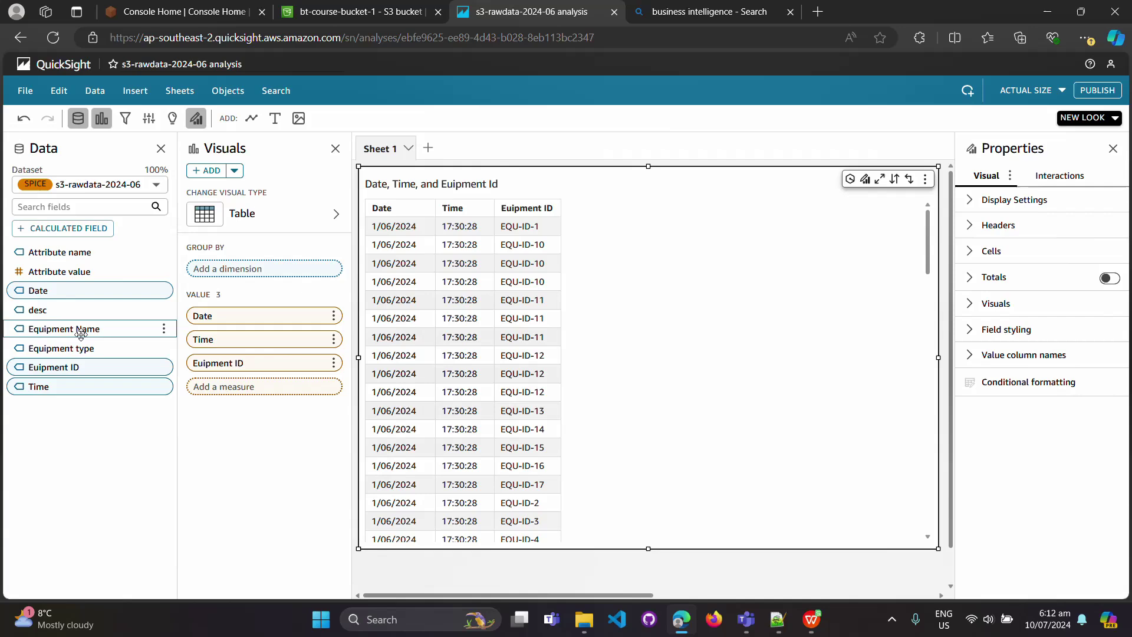
pyautogui.moveTo(85, 328); pyautogui.dragTo(199, 388)
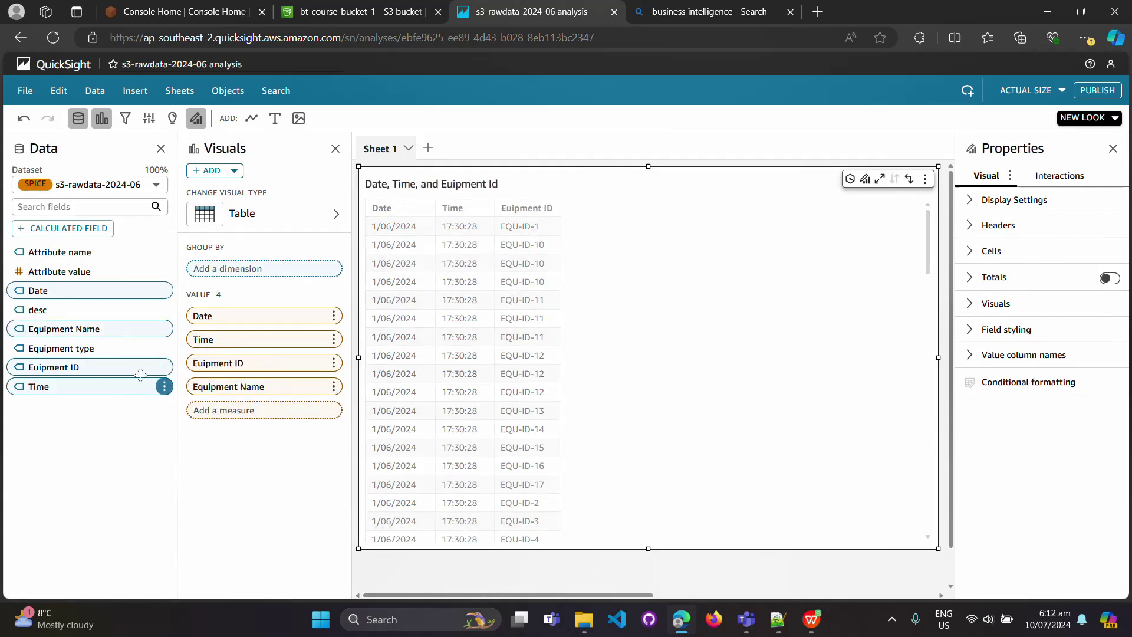
pyautogui.moveTo(148, 350); pyautogui.dragTo(247, 430)
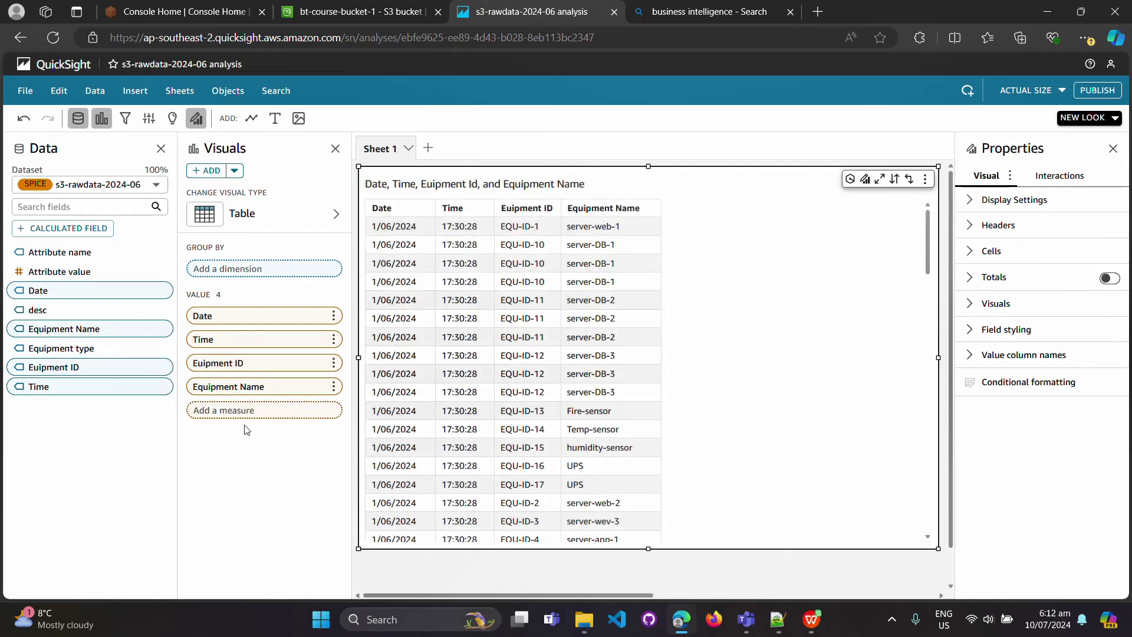
pyautogui.moveTo(61, 348); pyautogui.dragTo(258, 413)
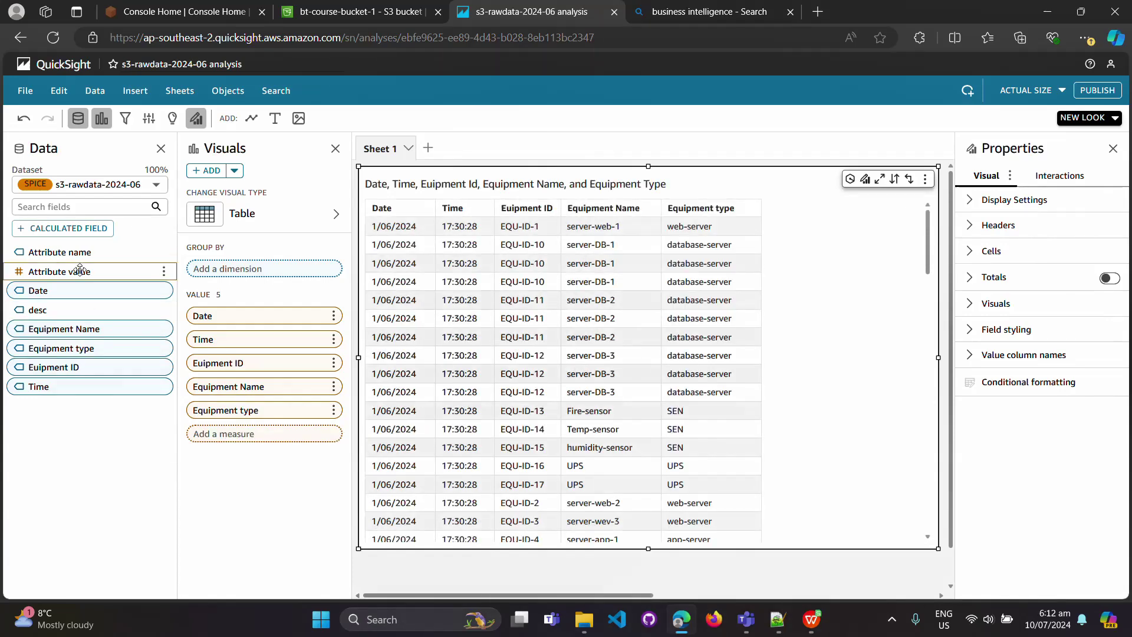
pyautogui.moveTo(70, 250); pyautogui.dragTo(250, 437)
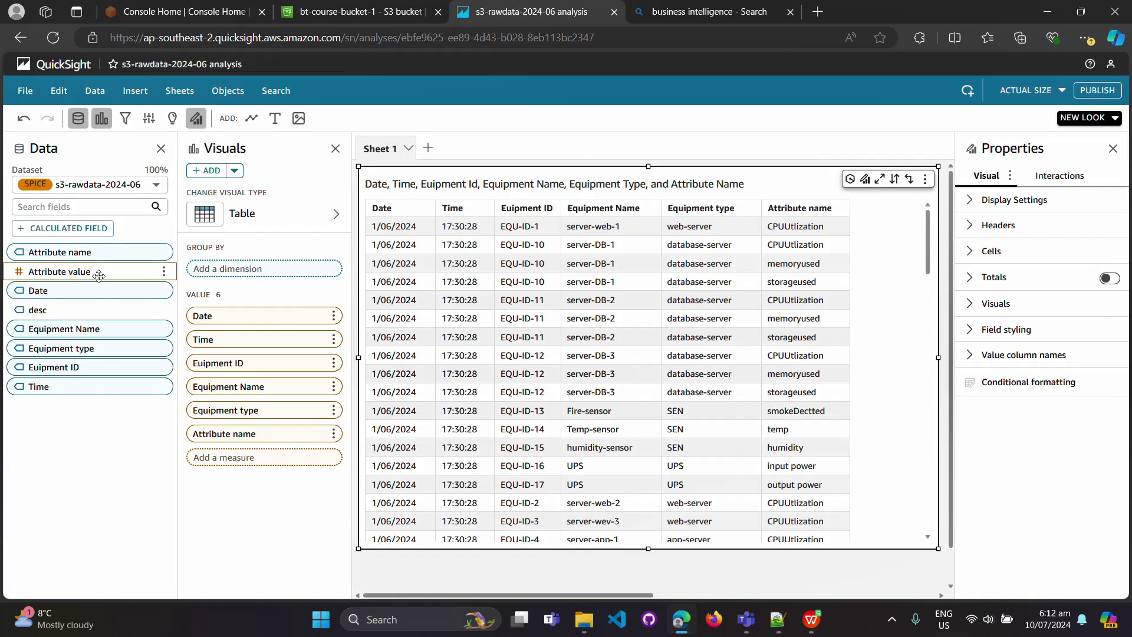
pyautogui.moveTo(97, 272); pyautogui.dragTo(260, 458)
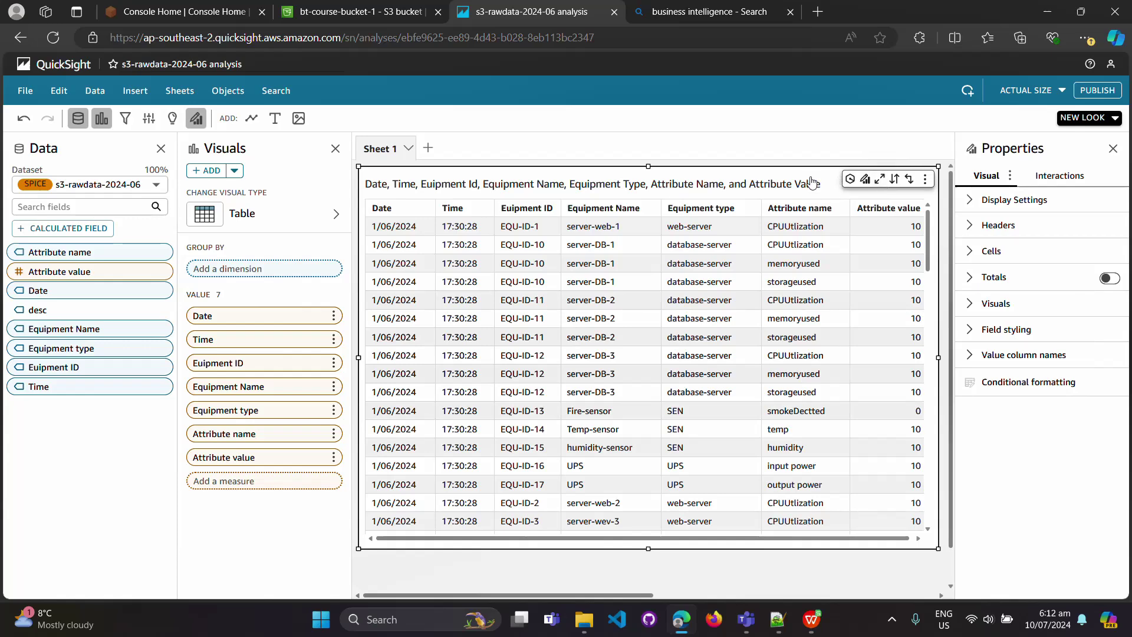
# - Change the table visual's title to 'Raw Data' and save it
pyautogui.click(376, 184)
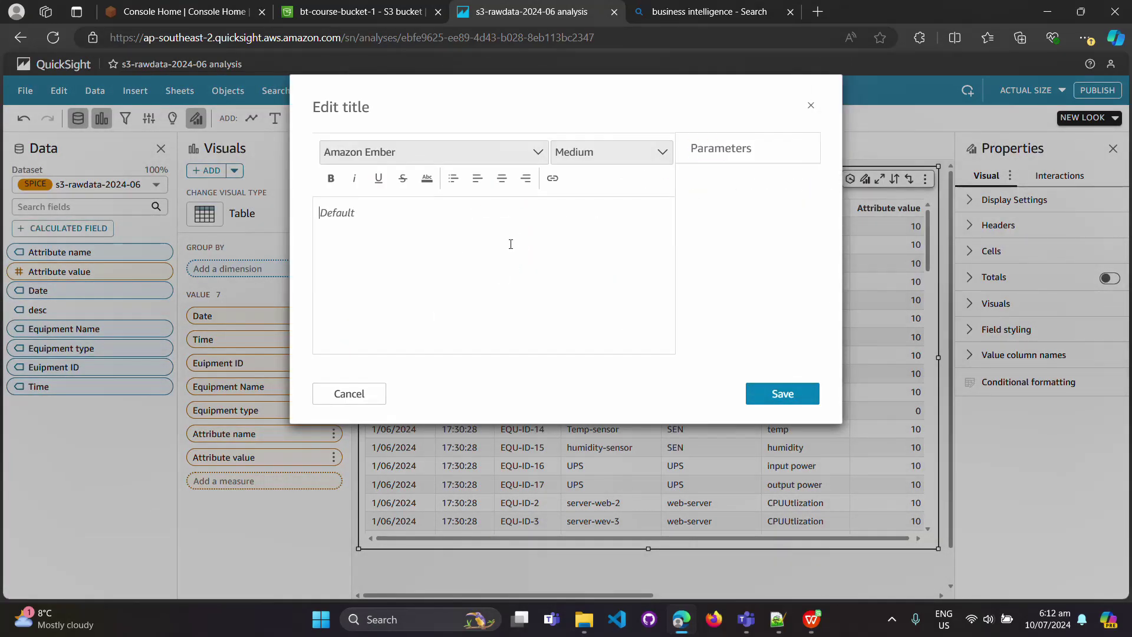
pyautogui.write('Raw Data')
pyautogui.click(775, 394)
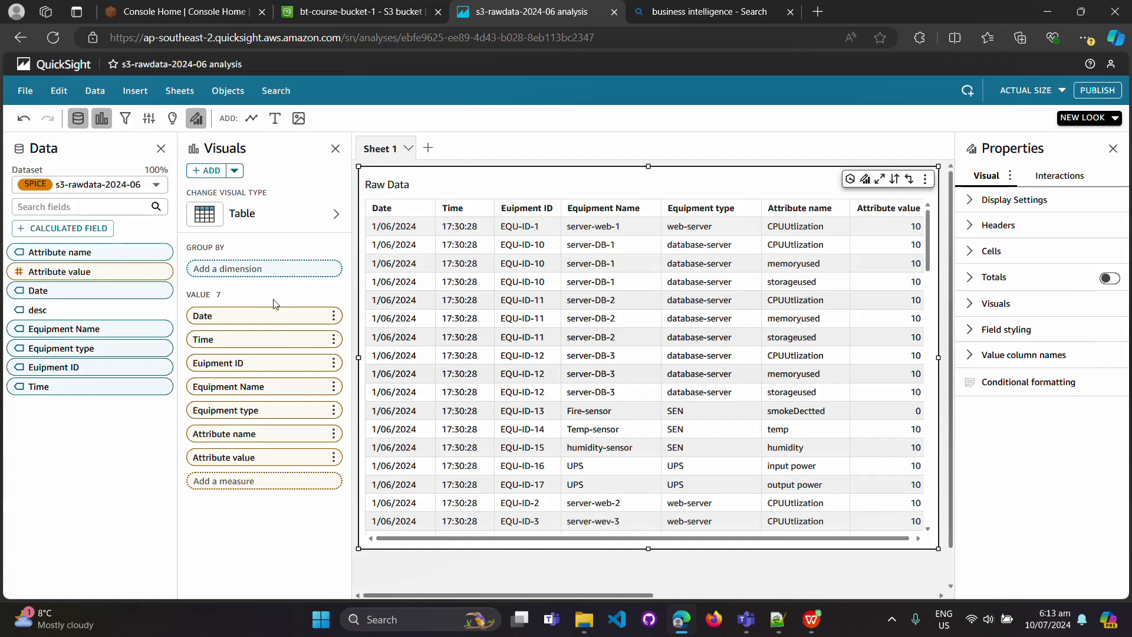
# - Create a calculated field named data_formatted and insert parseDate into its formula
pyautogui.click(46, 232)
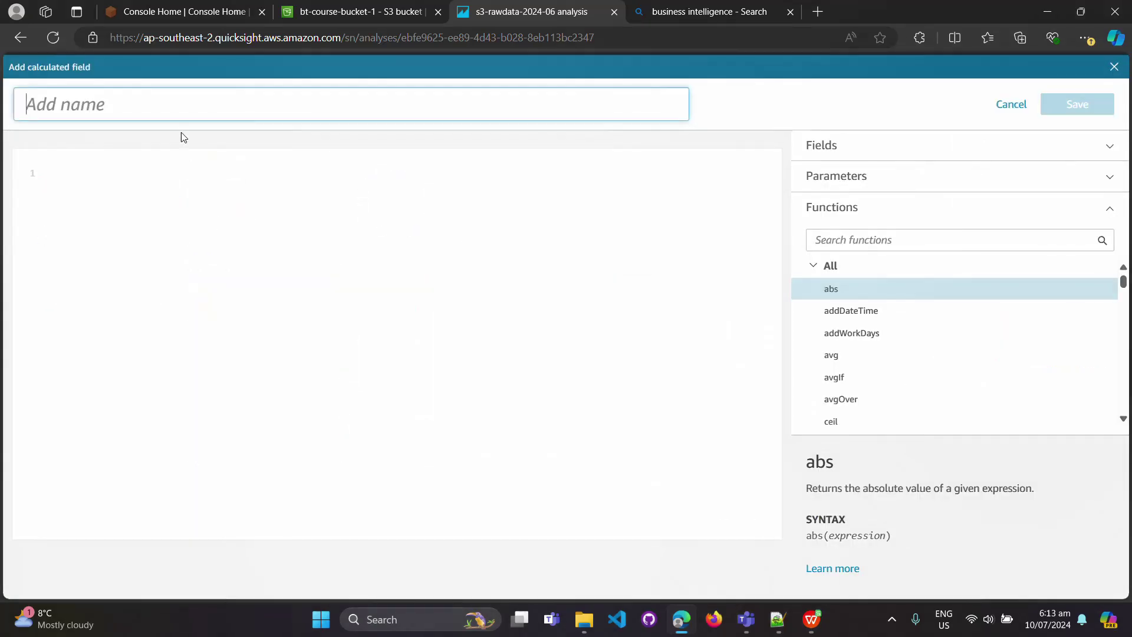
pyautogui.write('data')
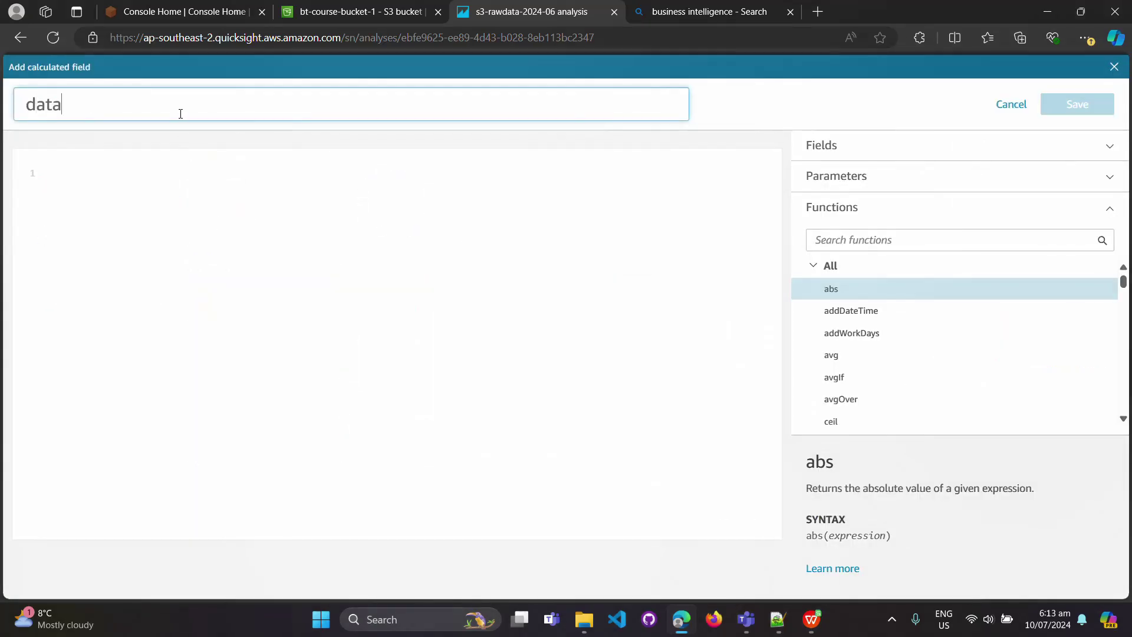
pyautogui.write('_formatted')
pyautogui.click(193, 176)
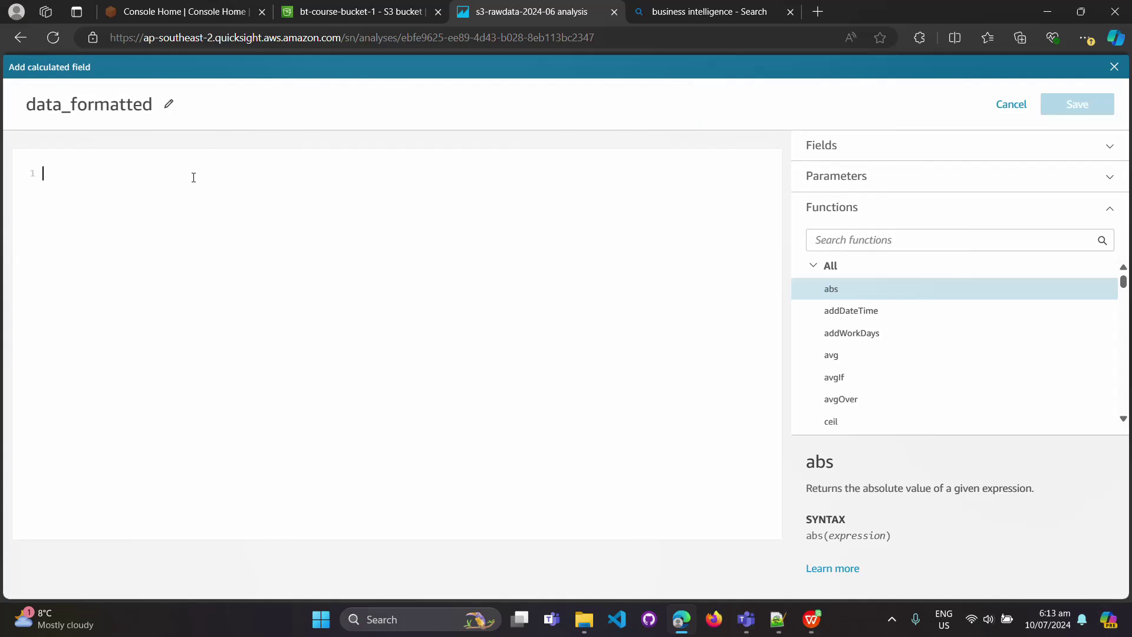
pyautogui.click(878, 247)
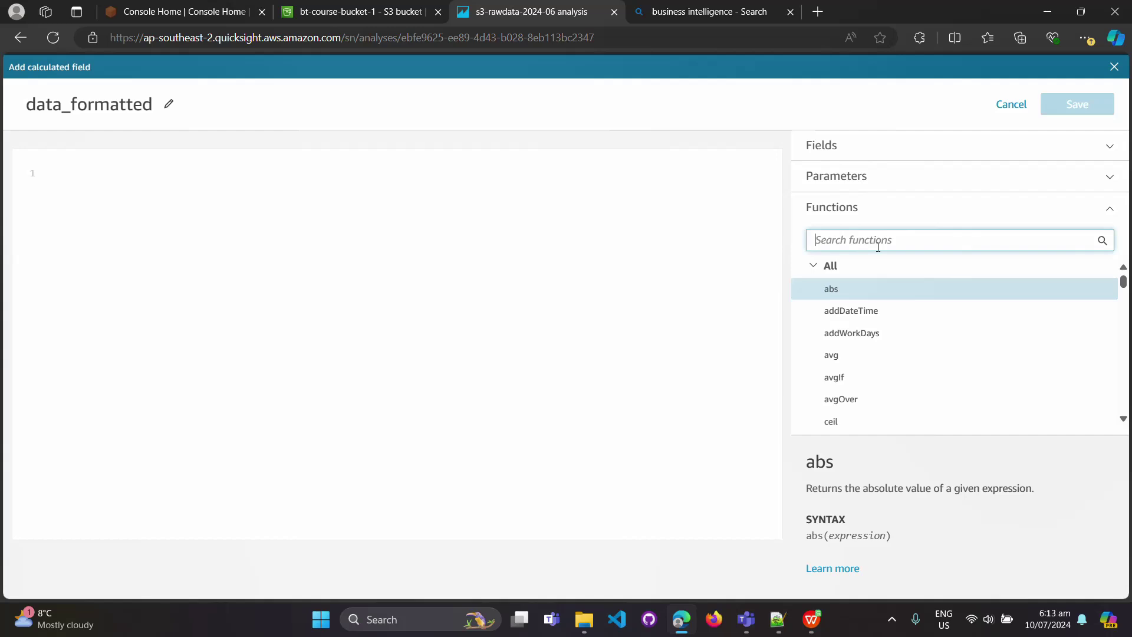
pyautogui.write('par')
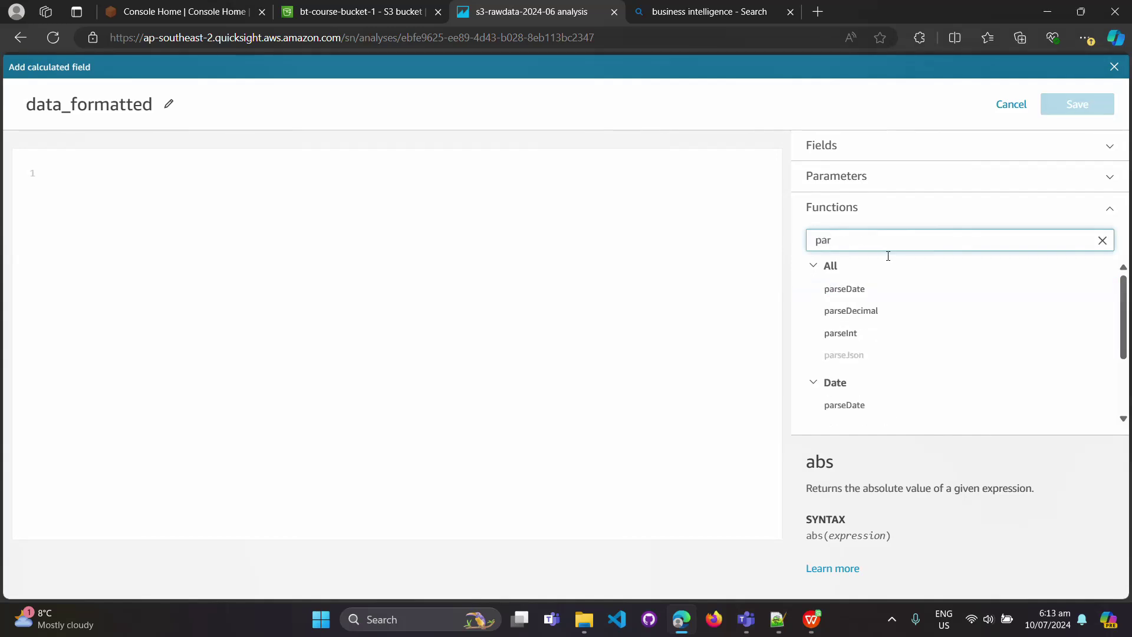
pyautogui.click(885, 288)
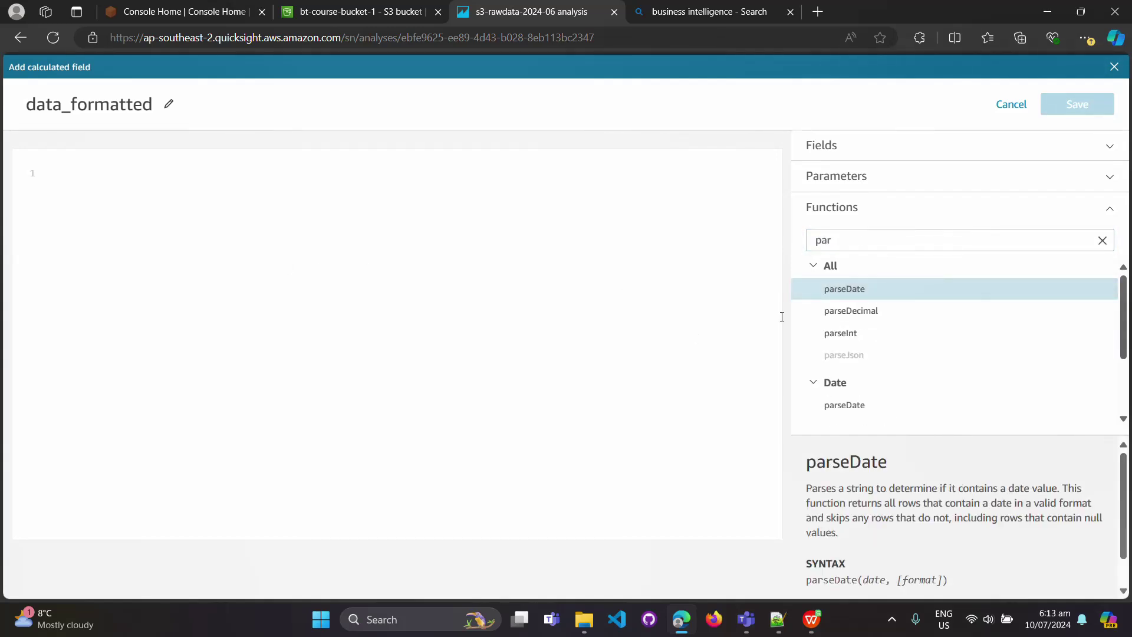
pyautogui.doubleClick(846, 293)
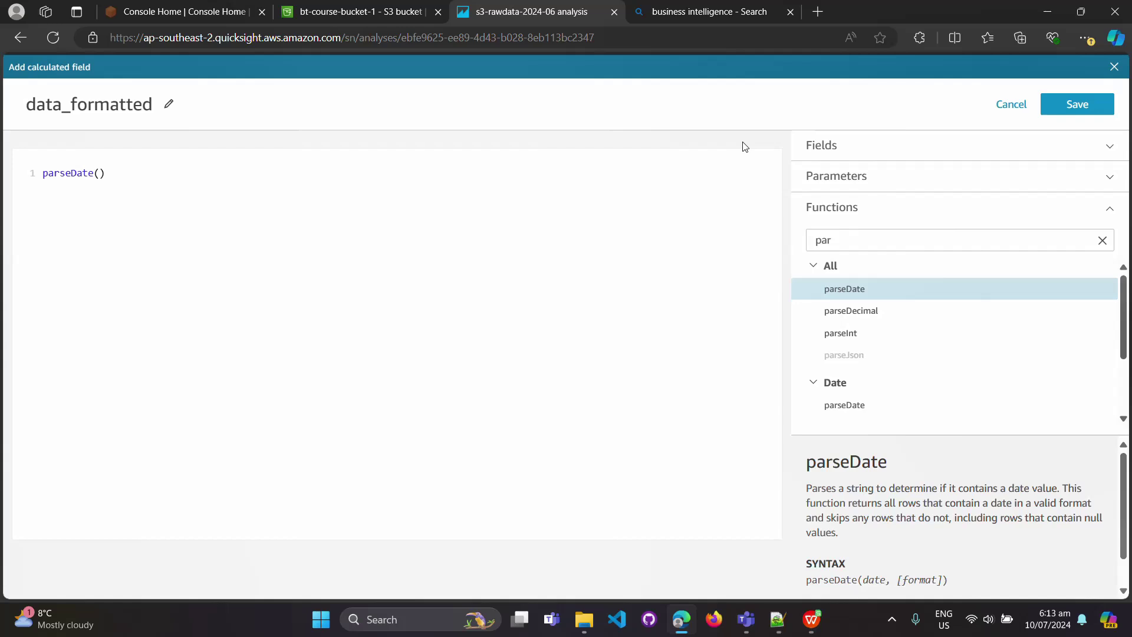
# - Complete the formula as parseDate({Date}), save it, and add data_formatted to the table
pyautogui.click(873, 149)
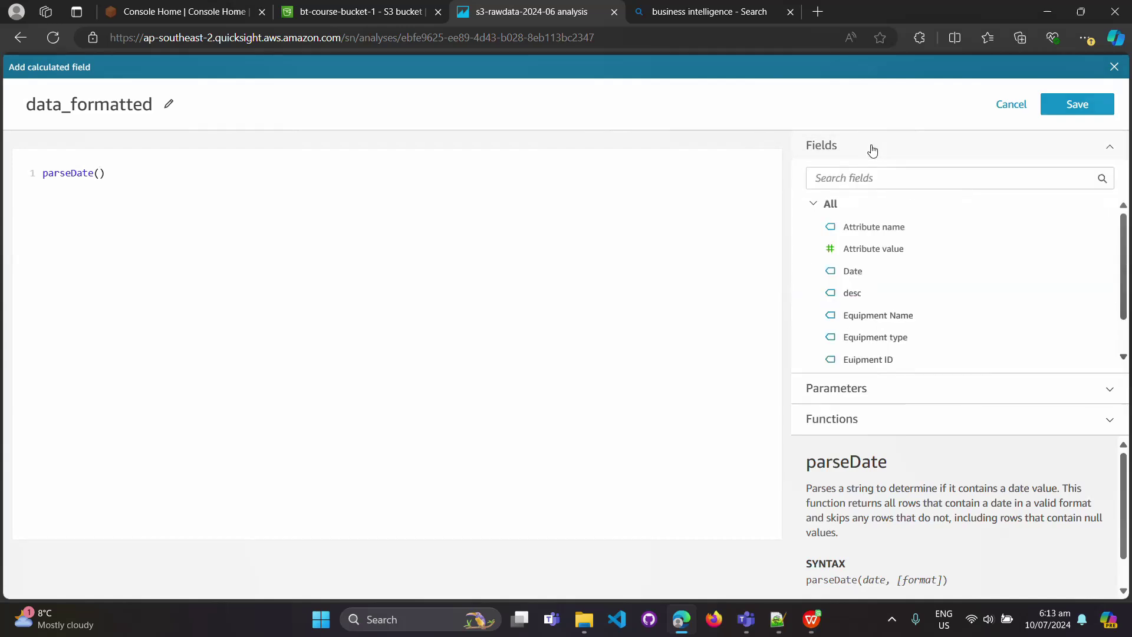
pyautogui.click(876, 278)
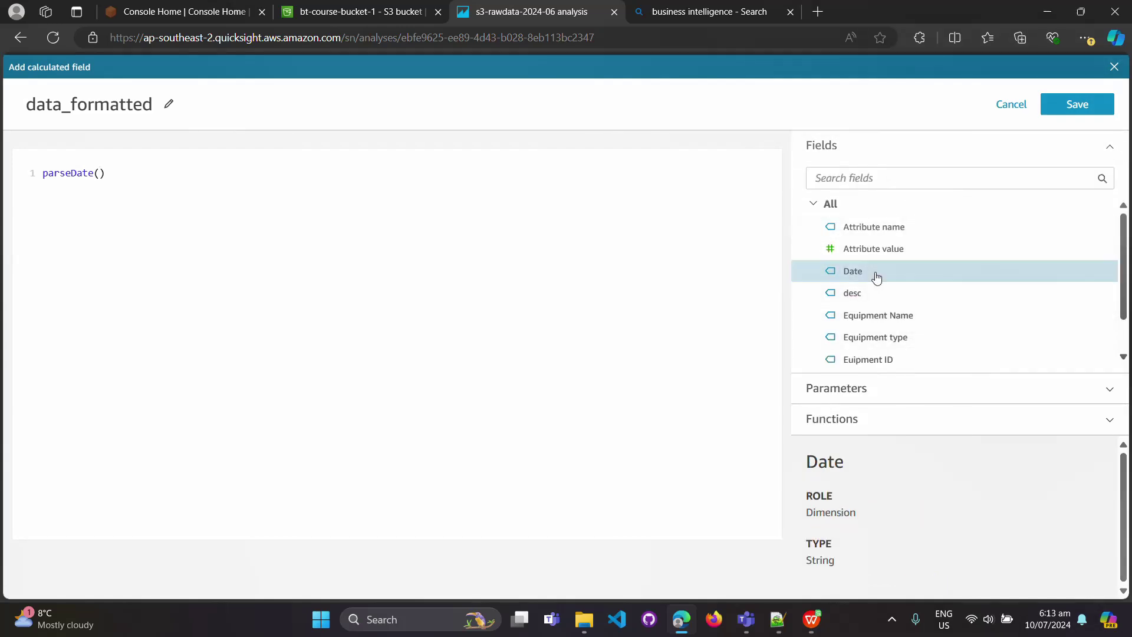
pyautogui.doubleClick(877, 277)
pyautogui.click(1068, 112)
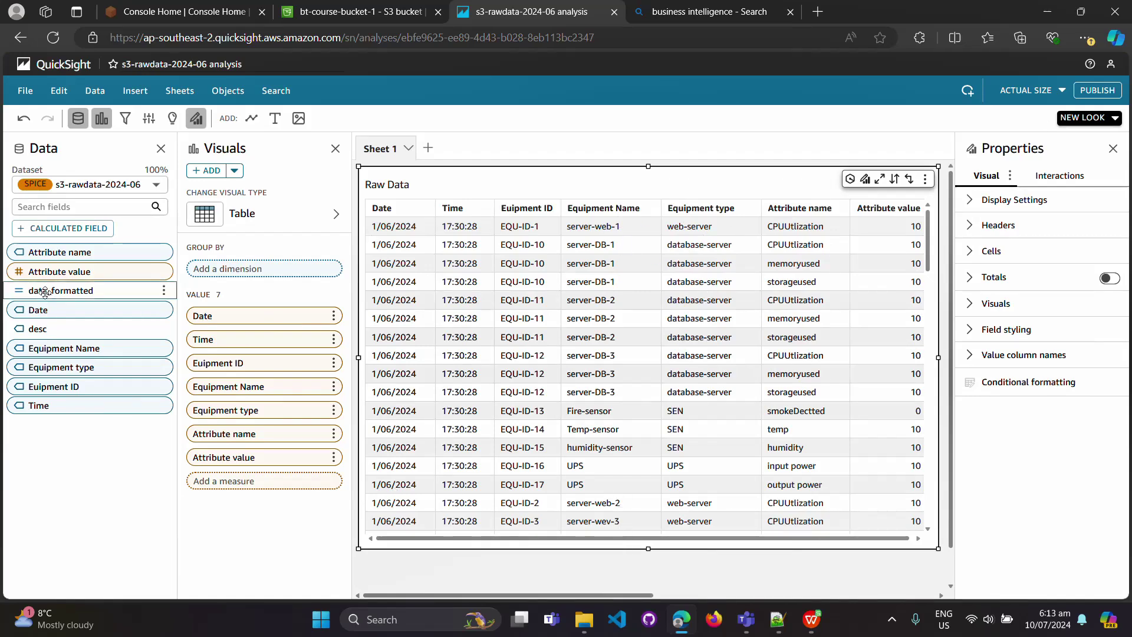
pyautogui.moveTo(55, 290); pyautogui.dragTo(252, 486)
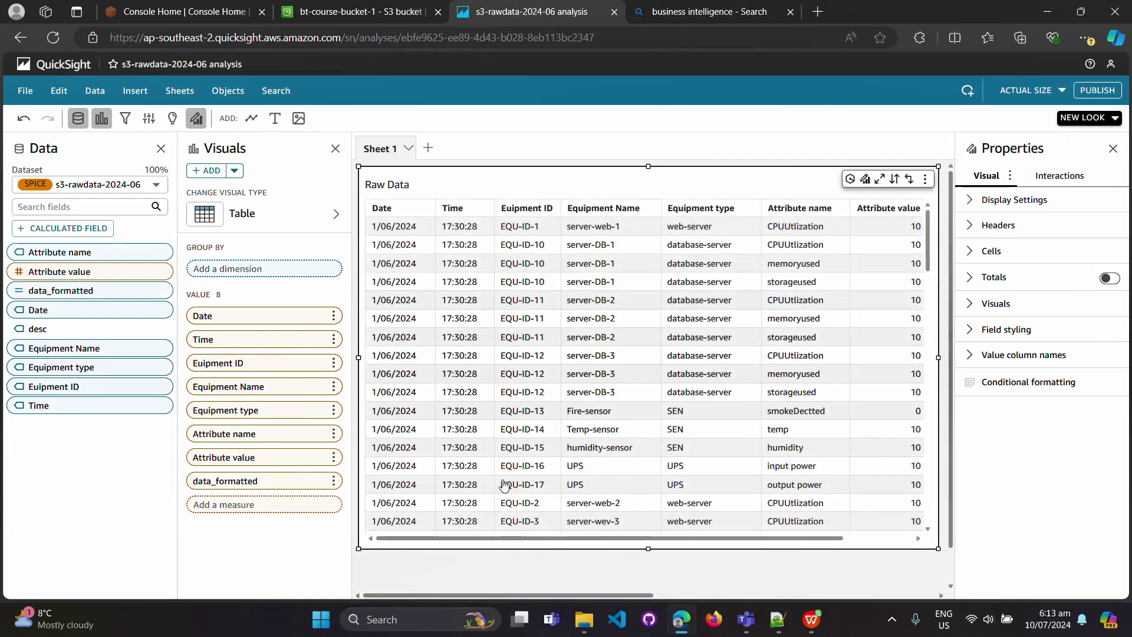
# - Edit data_formatted to read parseDate(Date,'dd/MM/YYYY') and try saving it despite the reported errors
pyautogui.moveTo(537, 539); pyautogui.dragTo(717, 539)
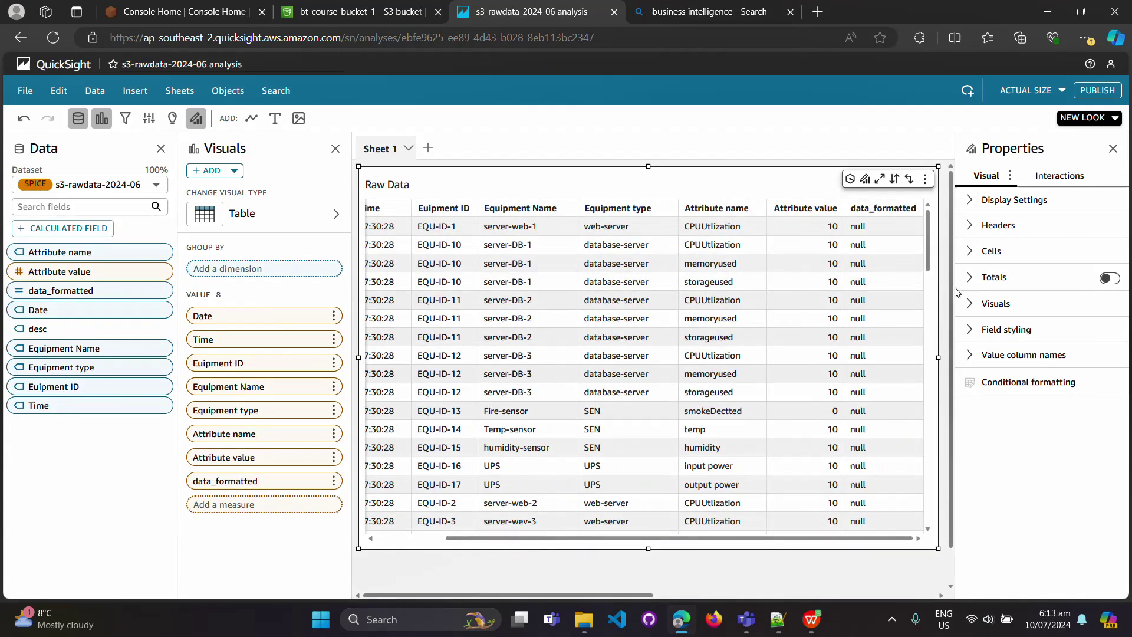
pyautogui.moveTo(928, 240)
pyautogui.mouseDown()
pyautogui.moveTo(932, 514)
pyautogui.moveTo(930, 259)
pyautogui.mouseUp()
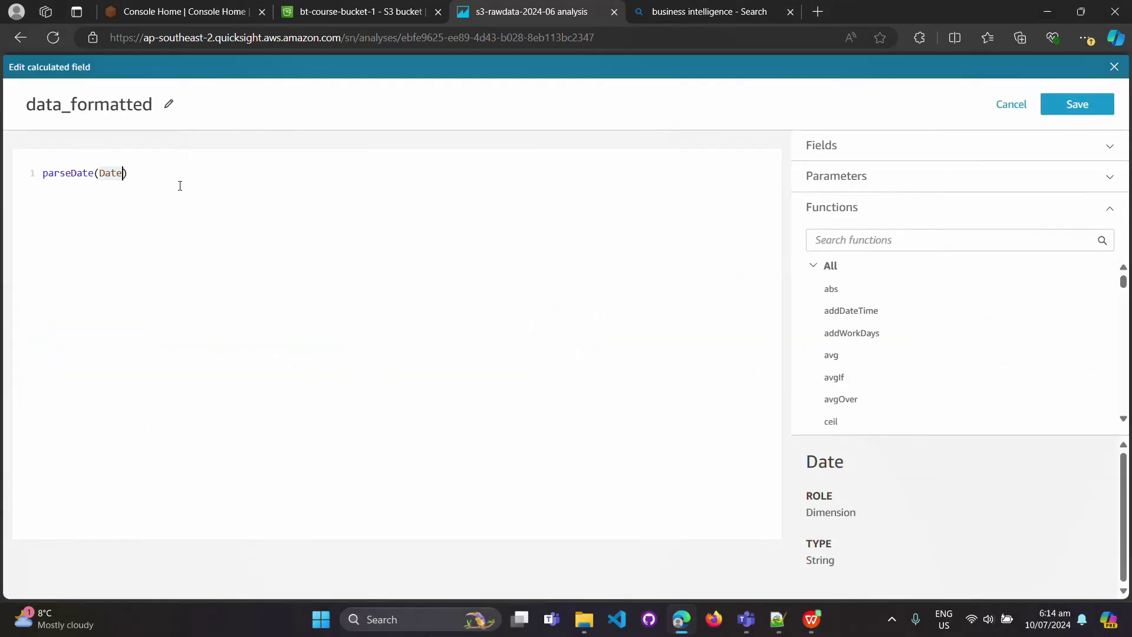
pyautogui.write(',')
pyautogui.write('"dd/MM/YYYY')
pyautogui.click(1071, 106)
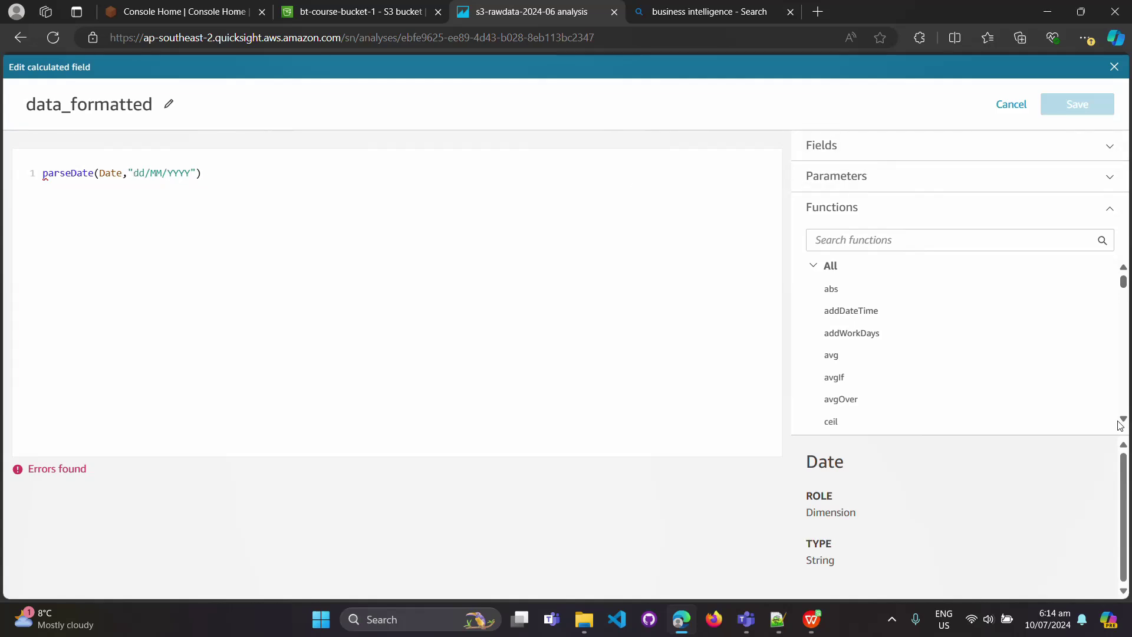
pyautogui.click(893, 617)
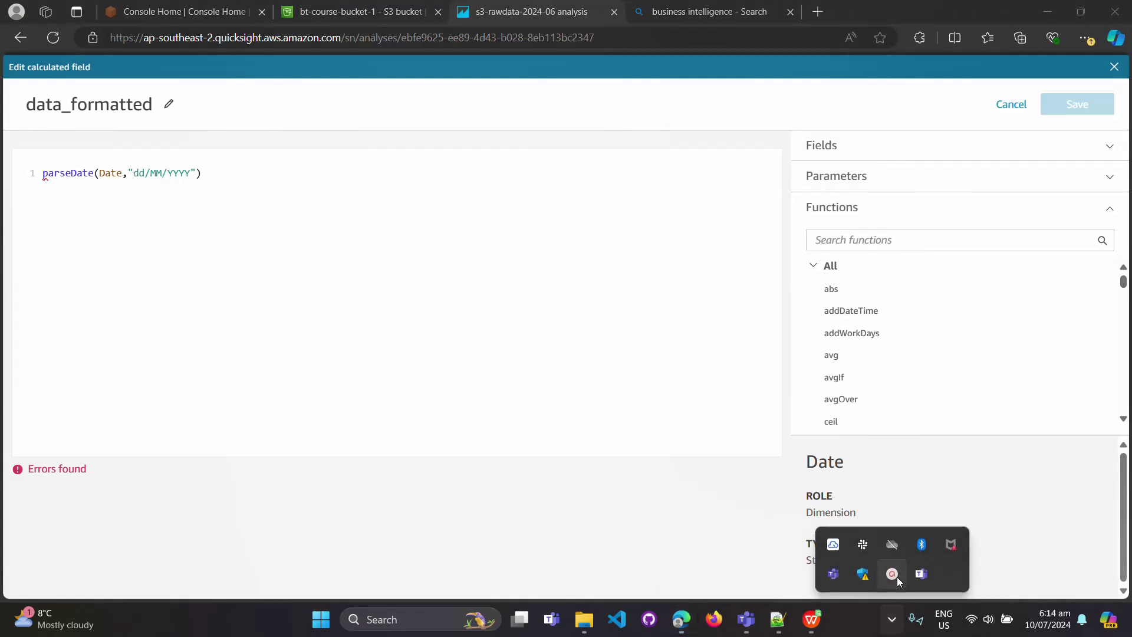
pyautogui.click(893, 573)
pyautogui.click(1013, 527)
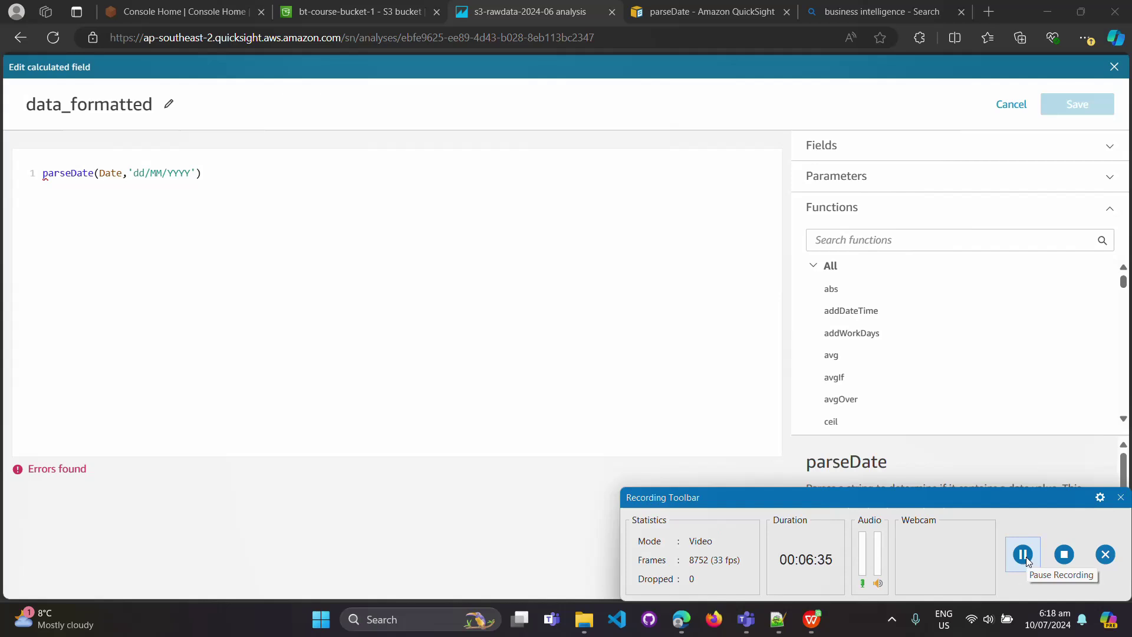
pyautogui.click(1121, 497)
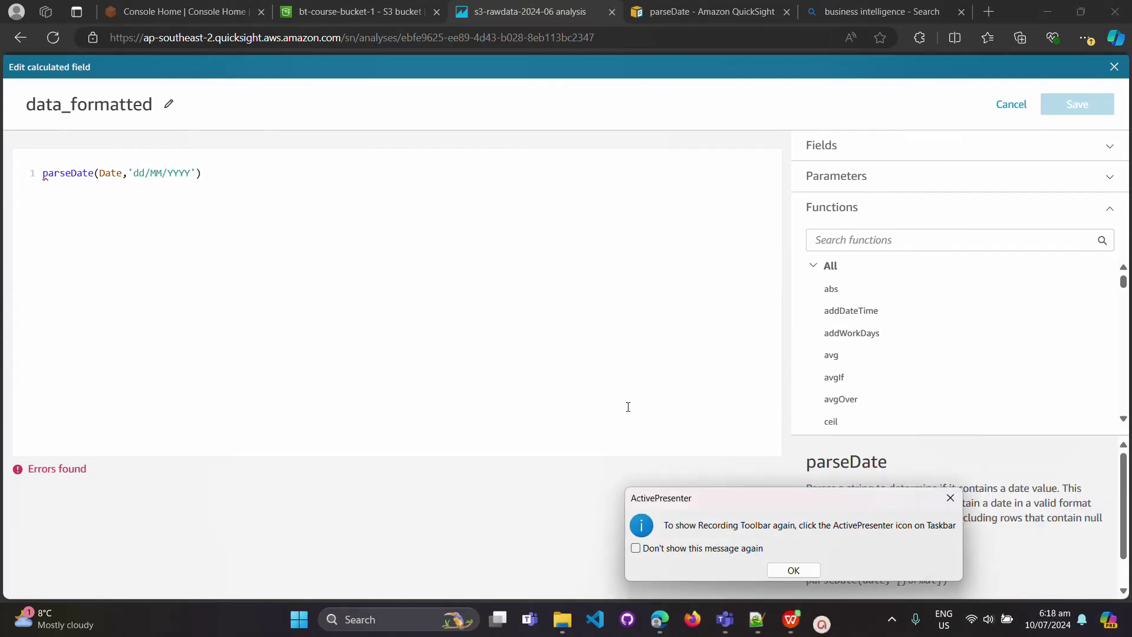
pyautogui.click(791, 569)
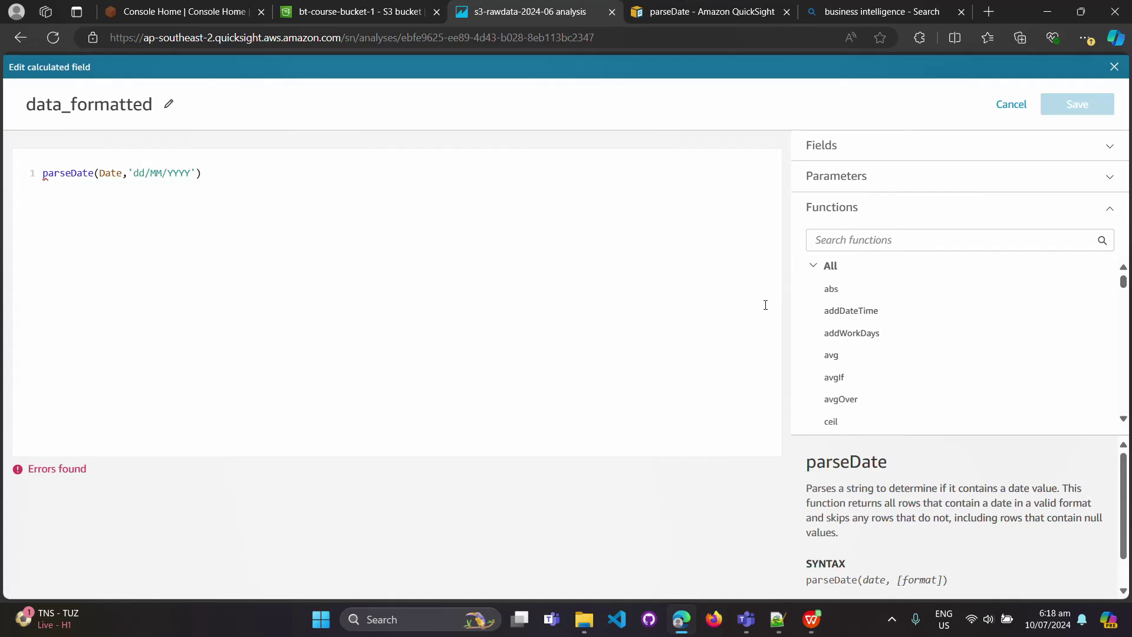
# - Search the functions for 'pa' and view the parseDate function's syntax
pyautogui.click(876, 243)
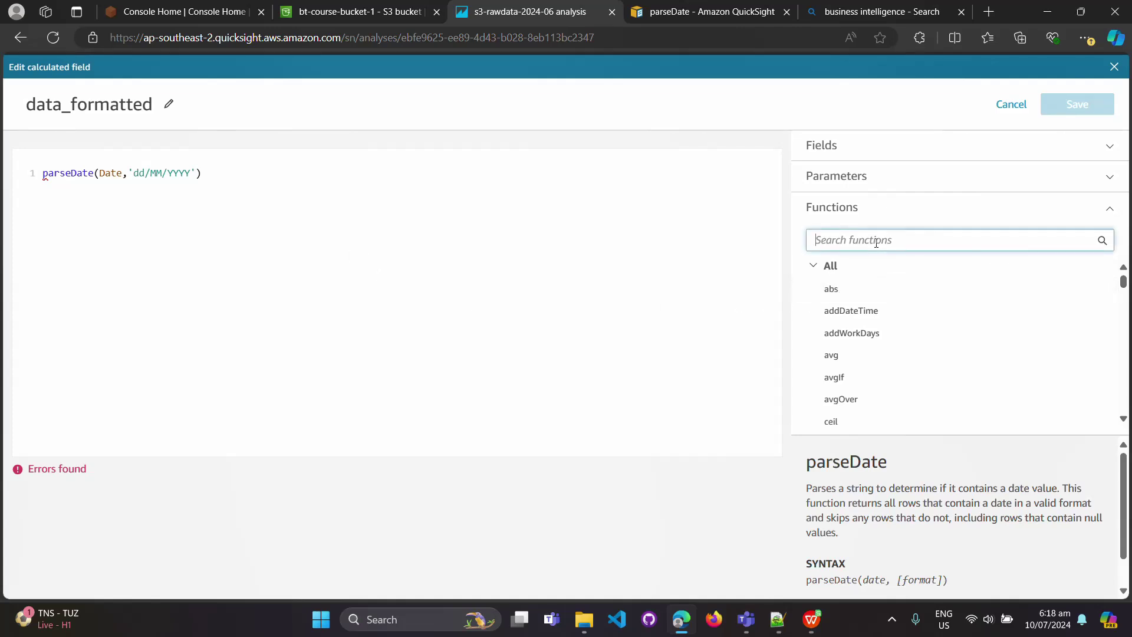
pyautogui.write('parse')
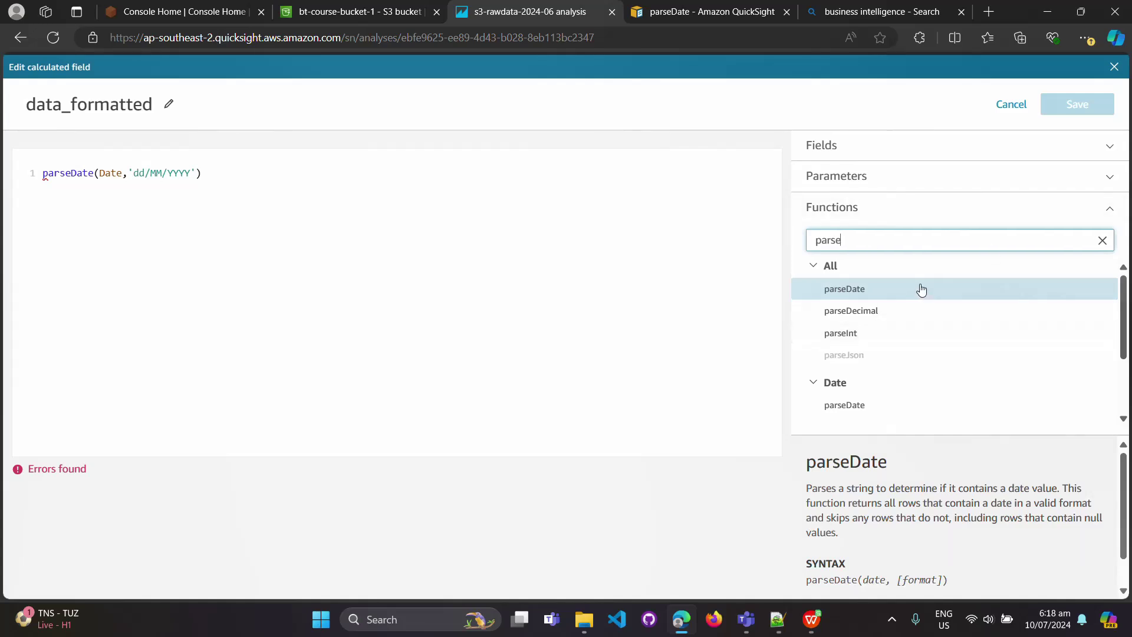
pyautogui.click(918, 289)
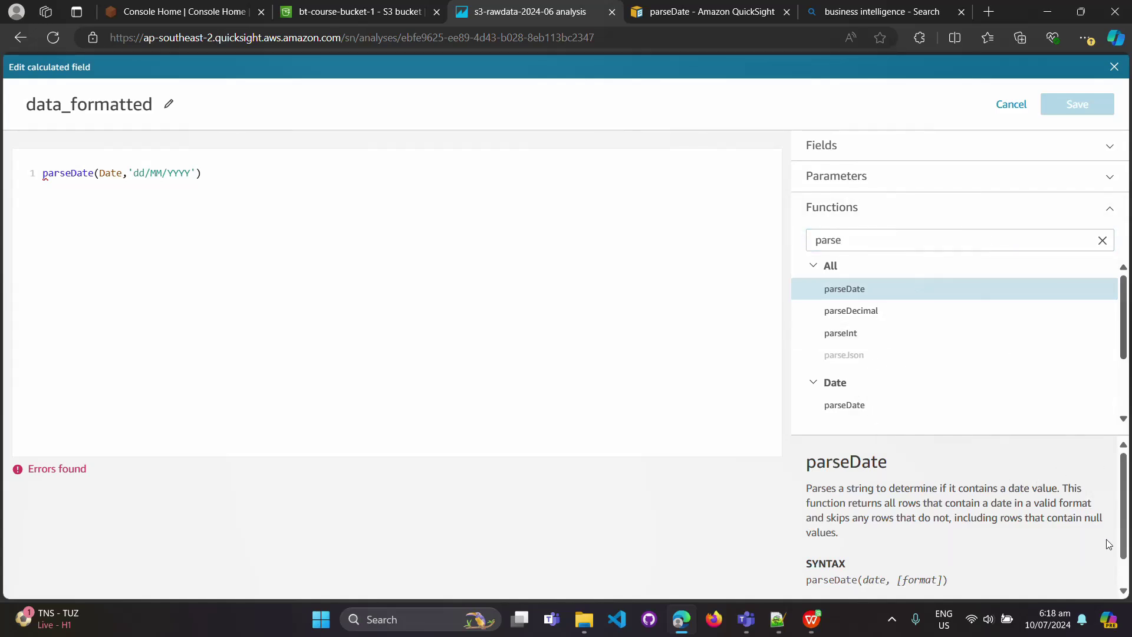
pyautogui.moveTo(1122, 533); pyautogui.dragTo(1119, 557)
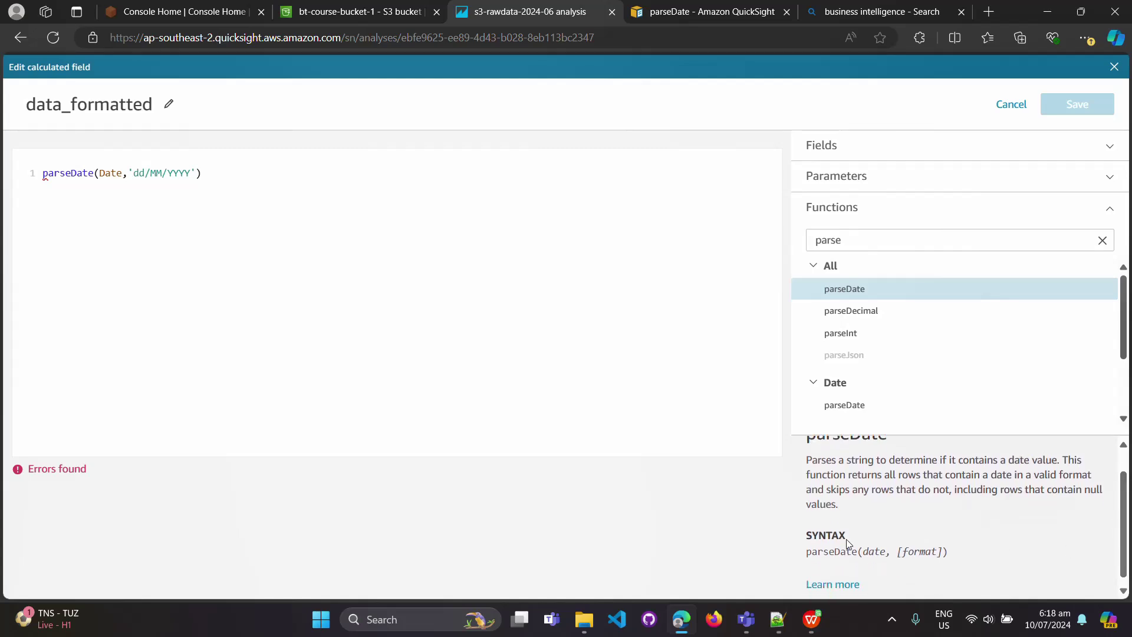
pyautogui.moveTo(808, 556); pyautogui.dragTo(890, 553)
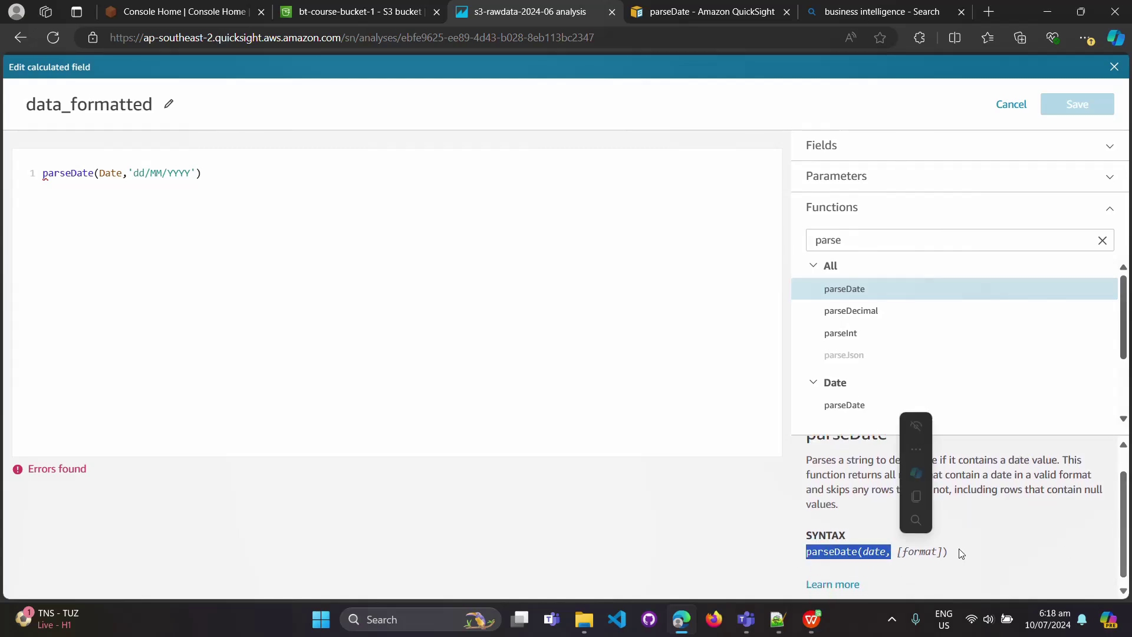
pyautogui.click(881, 553)
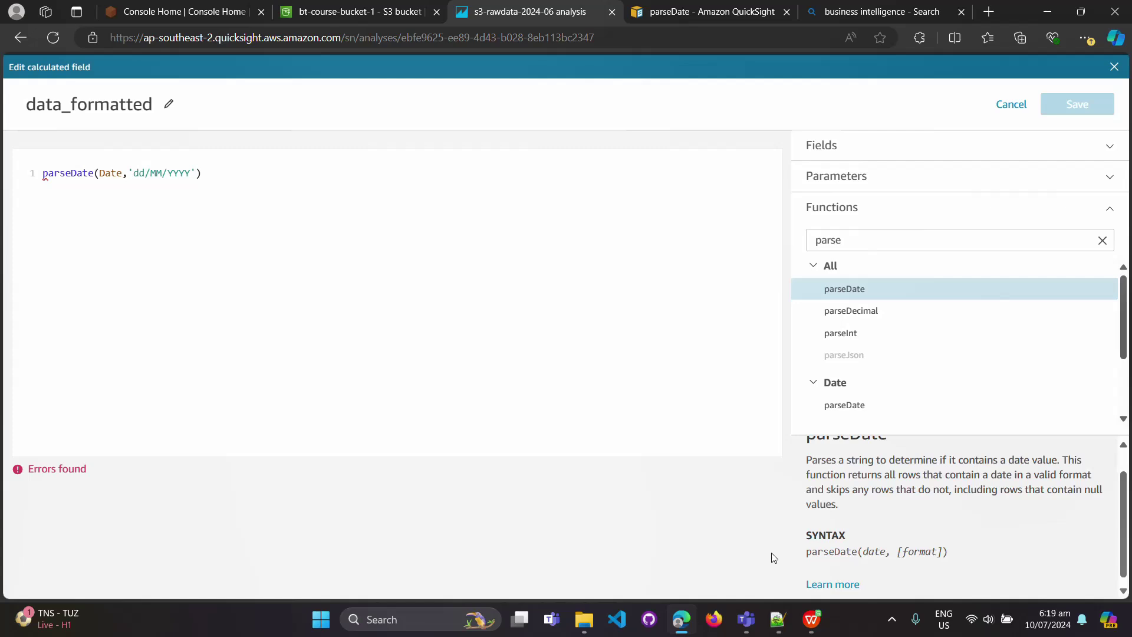
# - Open parseDate's Learn more documentation in a new tab, closing the duplicate tab
pyautogui.rightClick(834, 584)
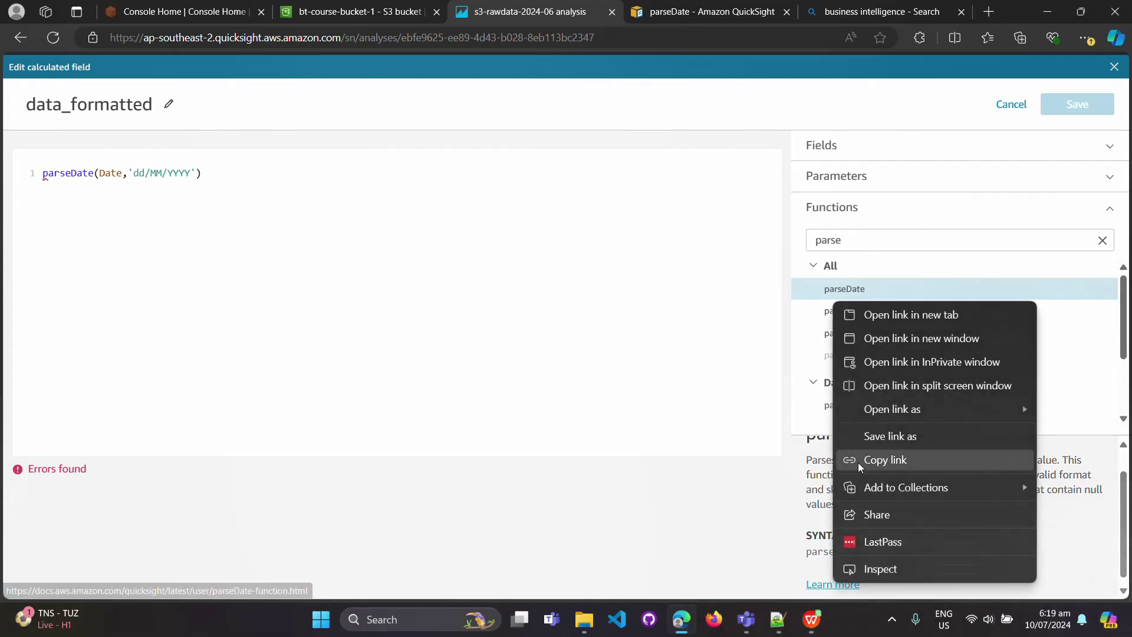
pyautogui.click(883, 323)
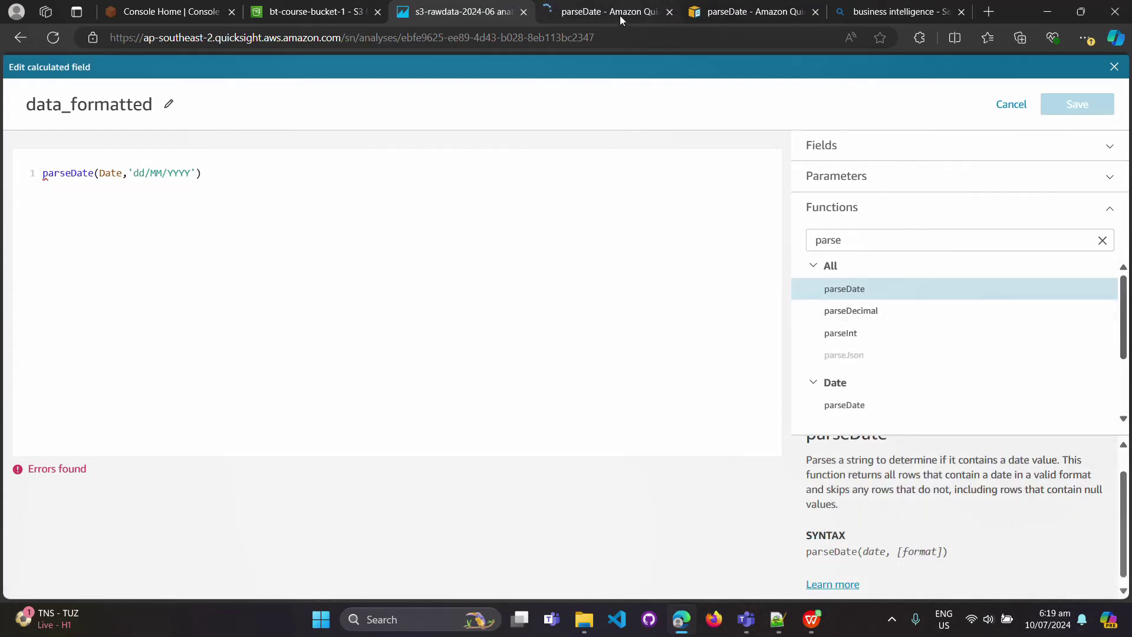
pyautogui.click(816, 11)
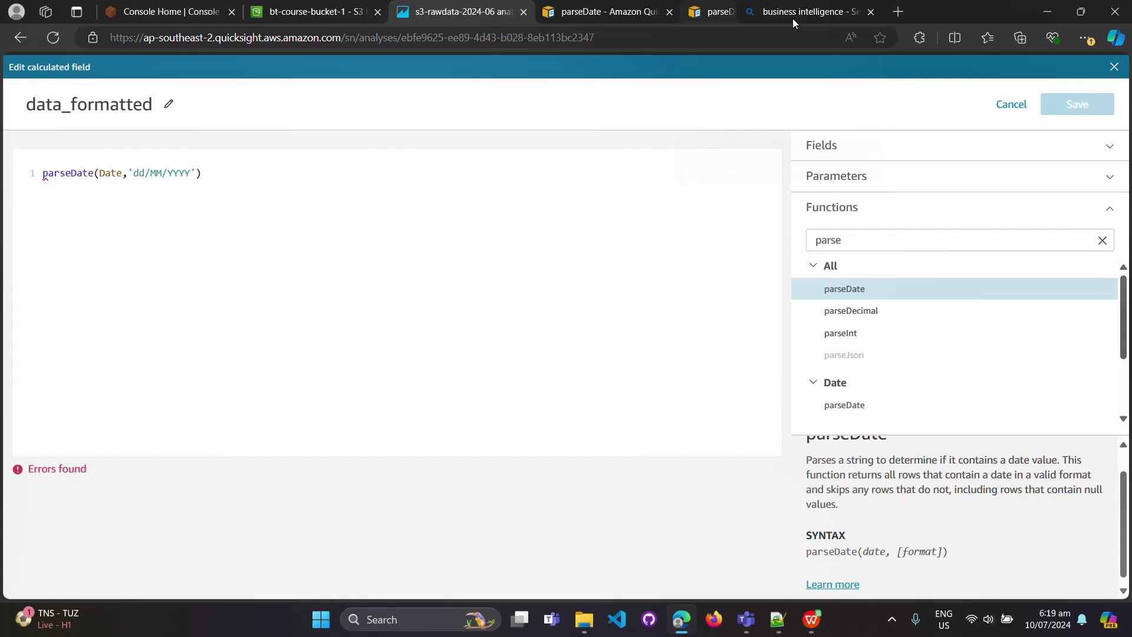
# - Read the parseDate documentation page and its example expression
pyautogui.click(617, 12)
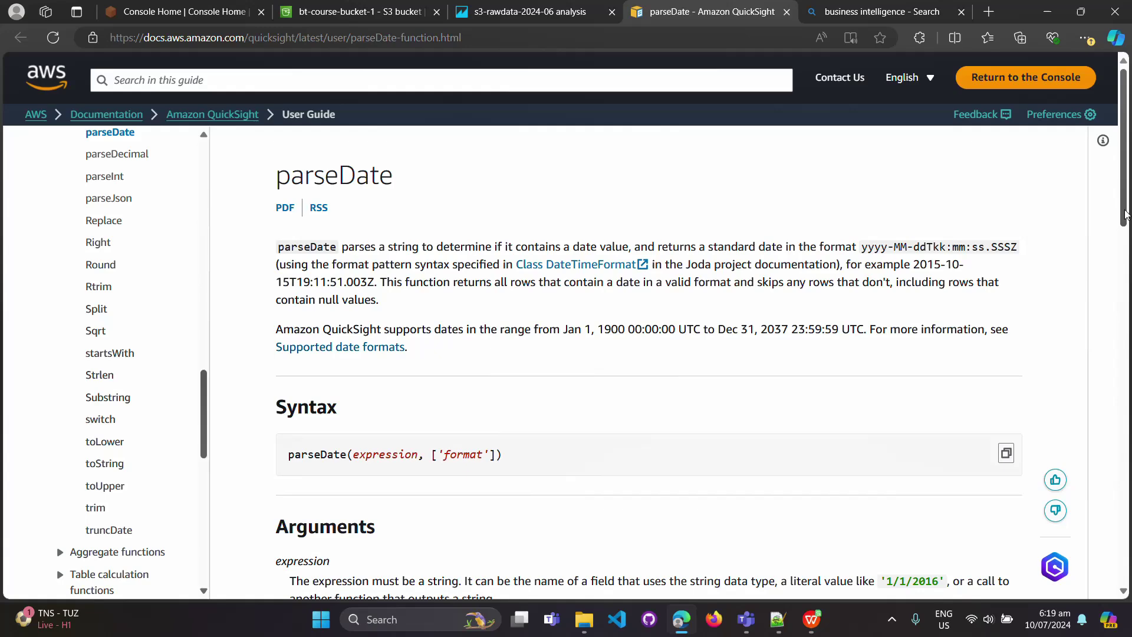
pyautogui.moveTo(1125, 216); pyautogui.dragTo(1112, 468)
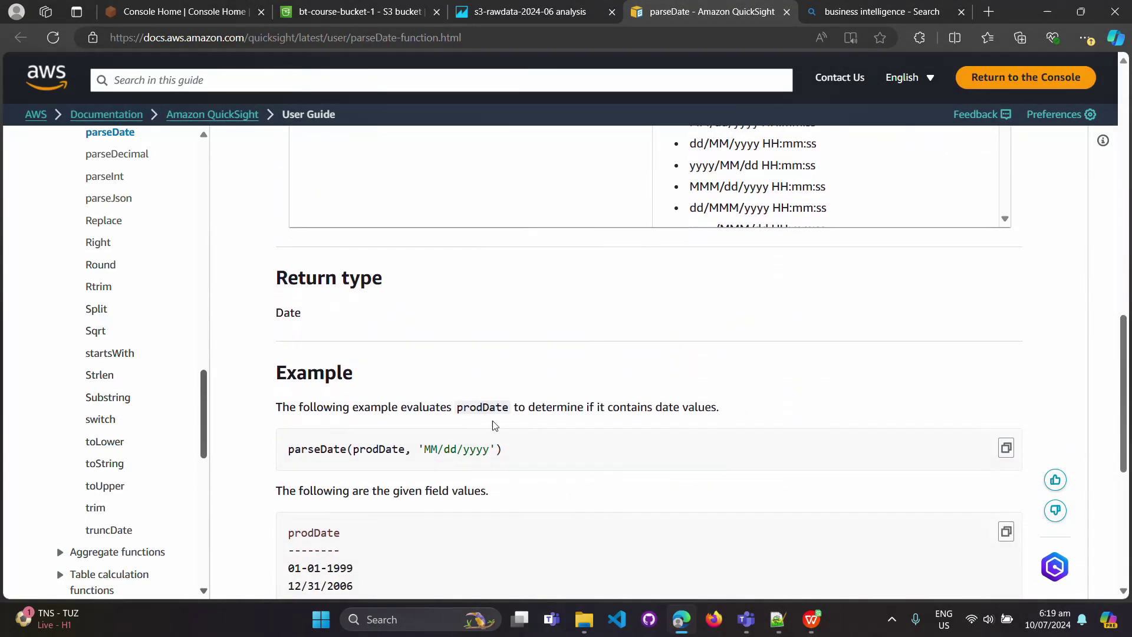
pyautogui.moveTo(296, 453); pyautogui.dragTo(543, 466)
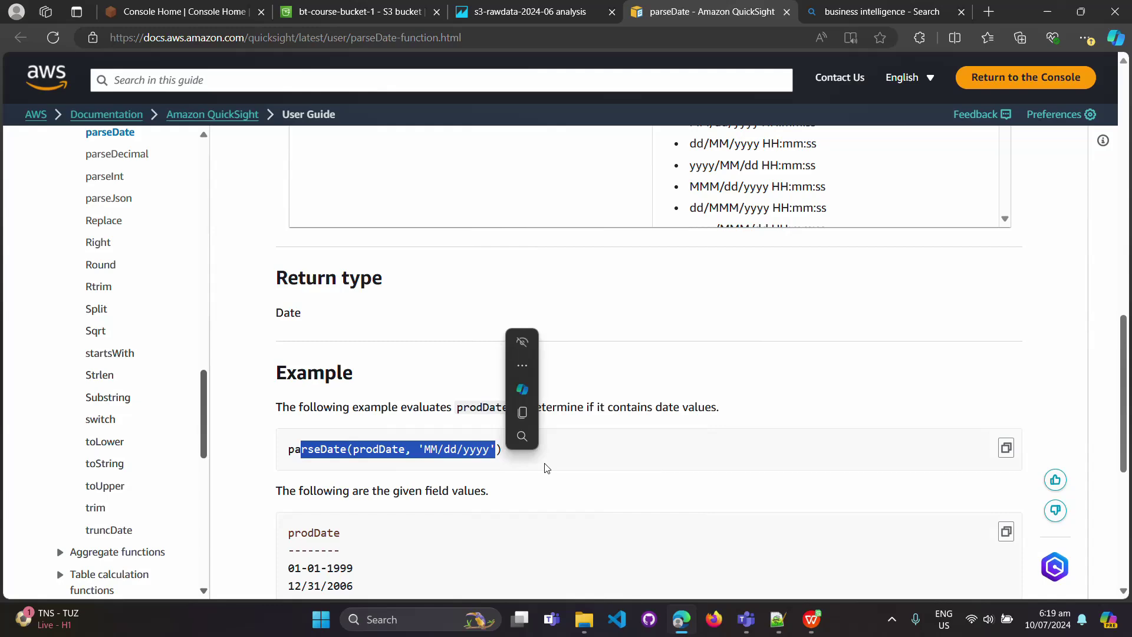
pyautogui.click(543, 466)
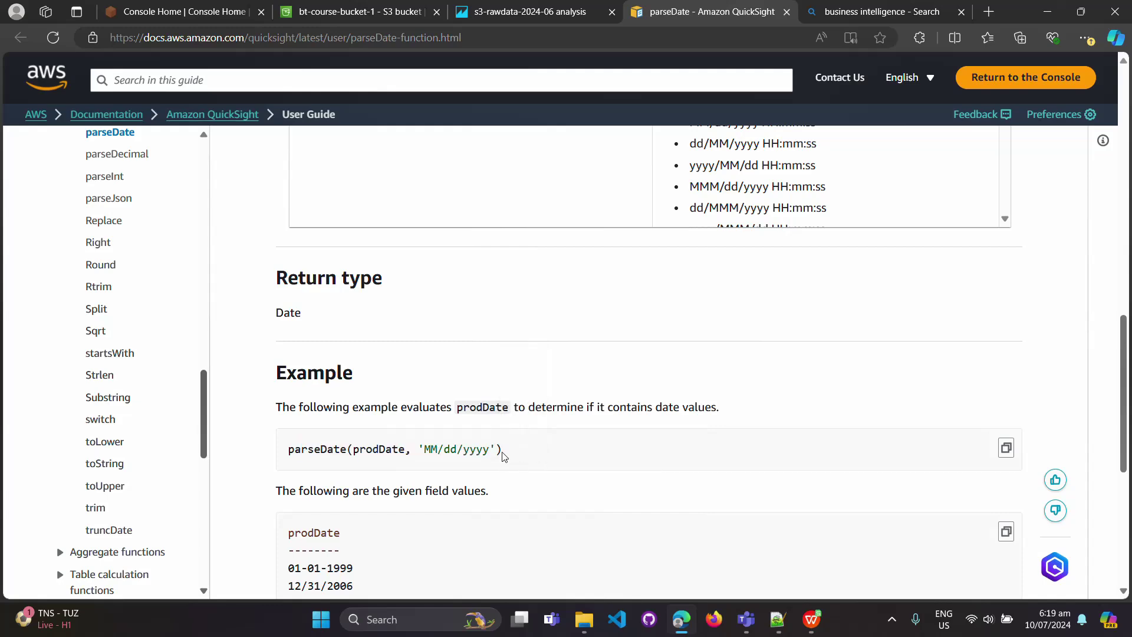
# - Compare the formula against the parseDate docs and supported date formats, ending in the editor
pyautogui.click(513, 13)
pyautogui.hotkey('ctrl', 'Tab')
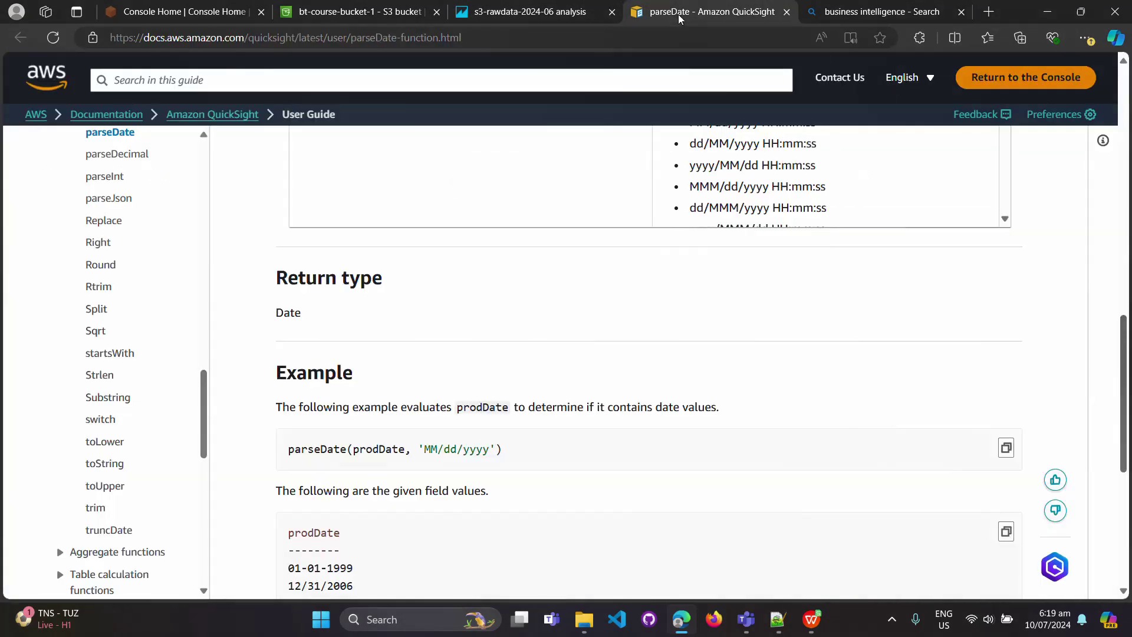
pyautogui.click(522, 12)
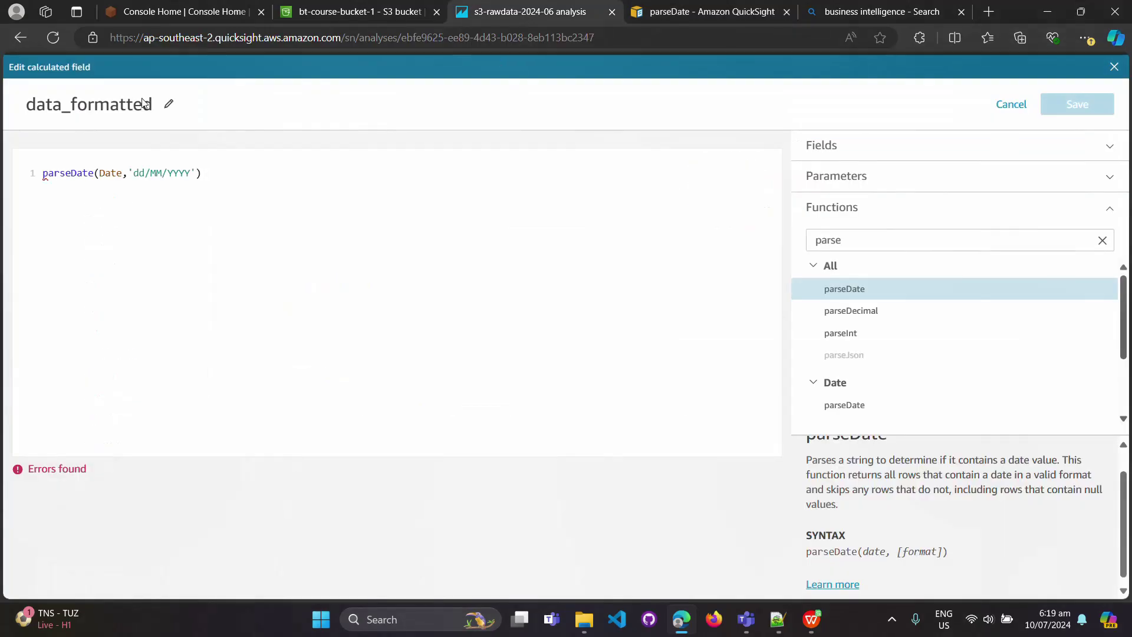
pyautogui.click(706, 12)
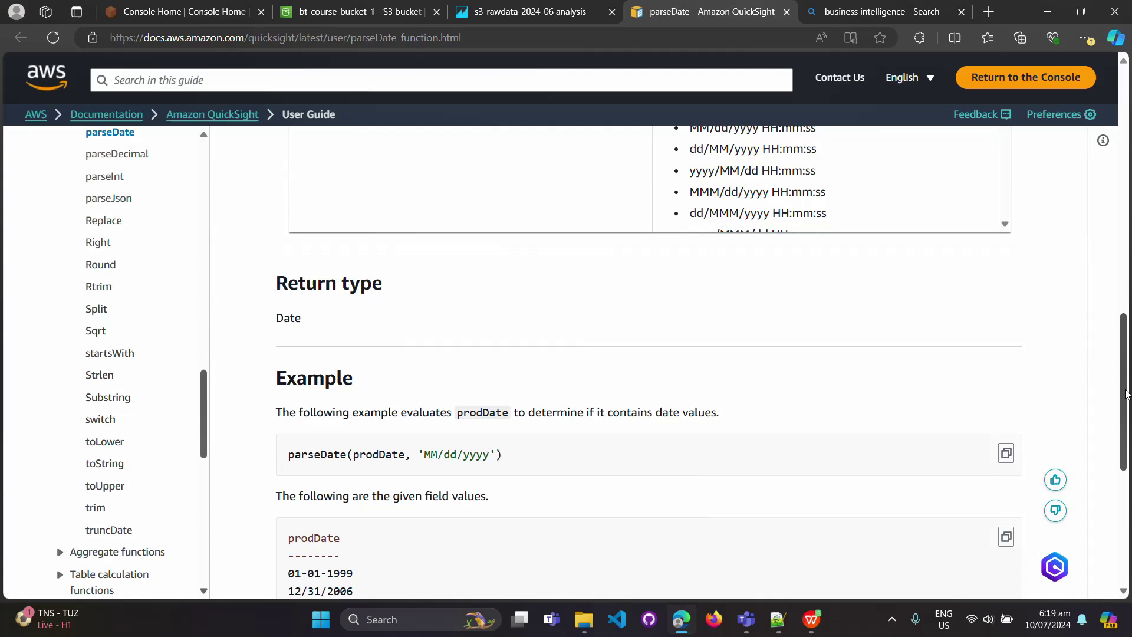
pyautogui.scroll(3, 1124, 399)
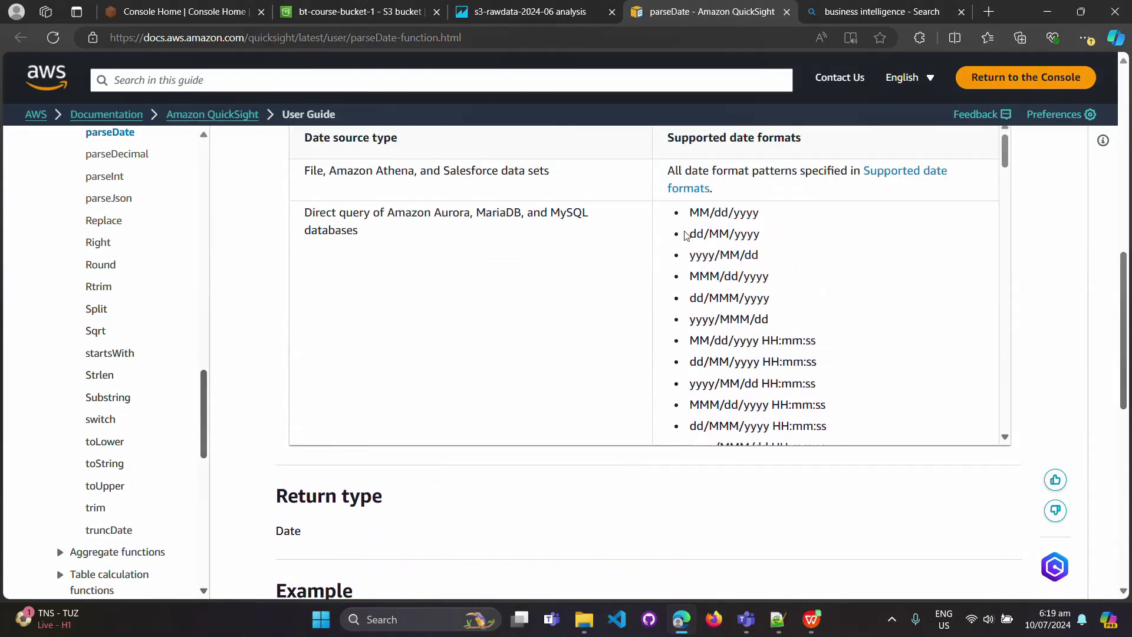
pyautogui.click(534, 11)
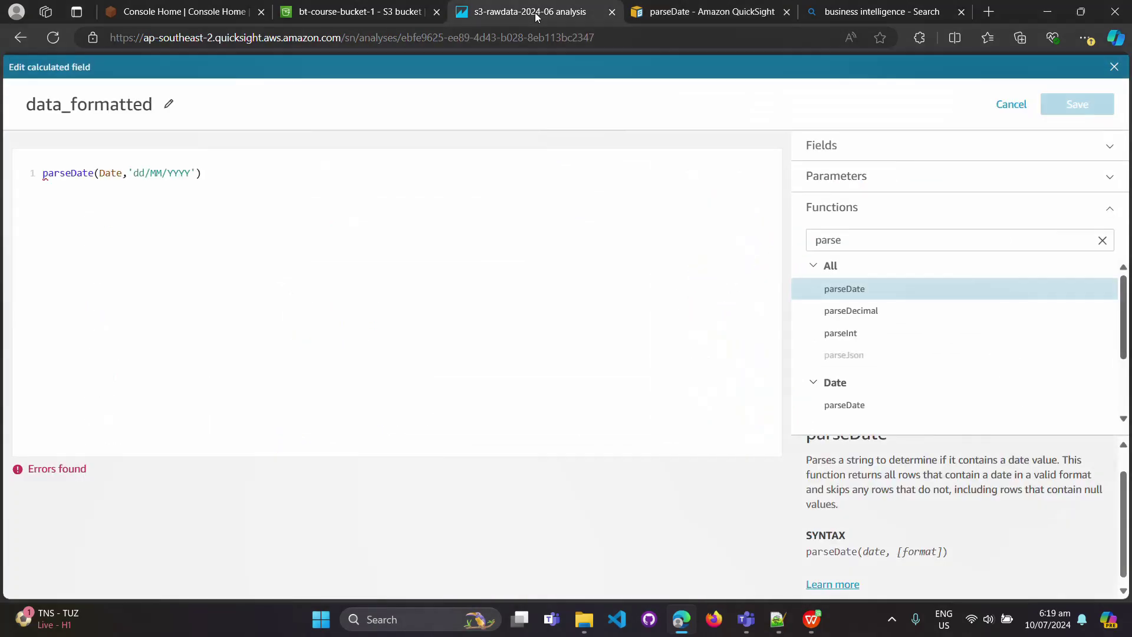
pyautogui.click(675, 12)
pyautogui.click(508, 13)
pyautogui.click(663, 19)
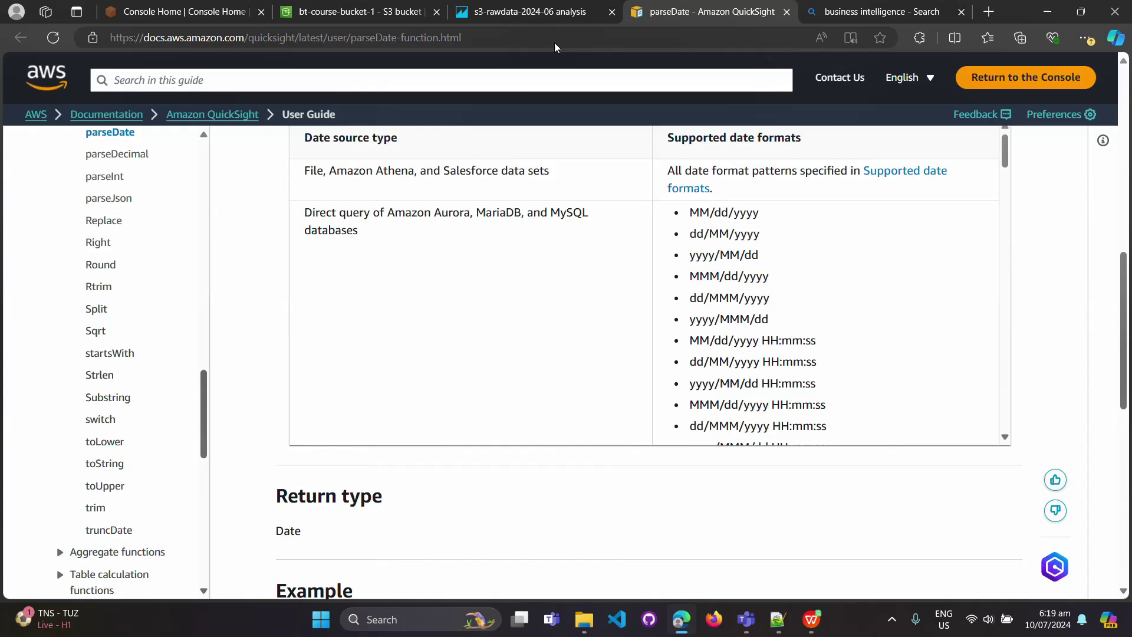
pyautogui.click(549, 16)
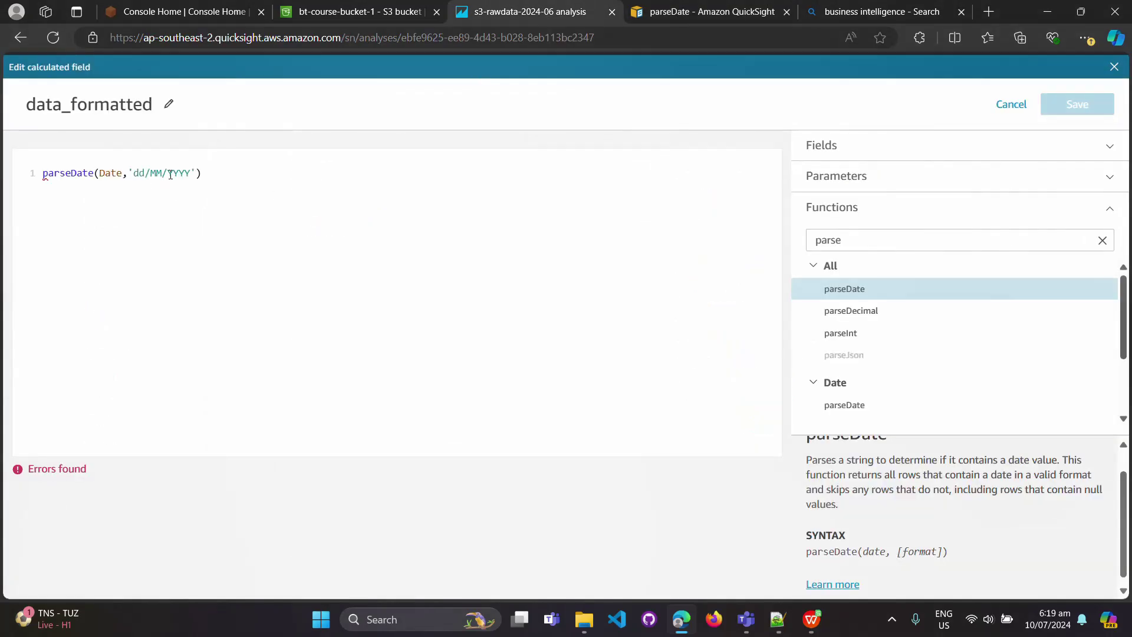
# - Change YYYY to yyyy so the formula reads parseDate(Date,'dd/MM/yyyy'), and save it
pyautogui.moveTo(189, 172)
pyautogui.mouseDown()
pyautogui.moveTo(172, 173)
pyautogui.moveTo(192, 173)
pyautogui.mouseUp()
pyautogui.write('yyyy')
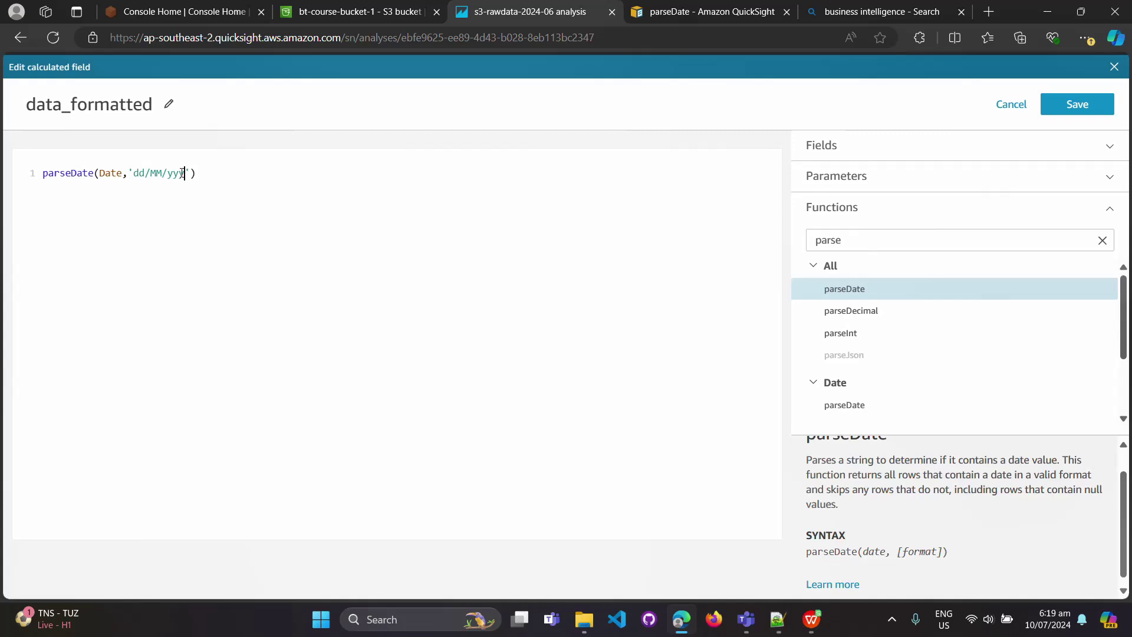
pyautogui.click(1077, 115)
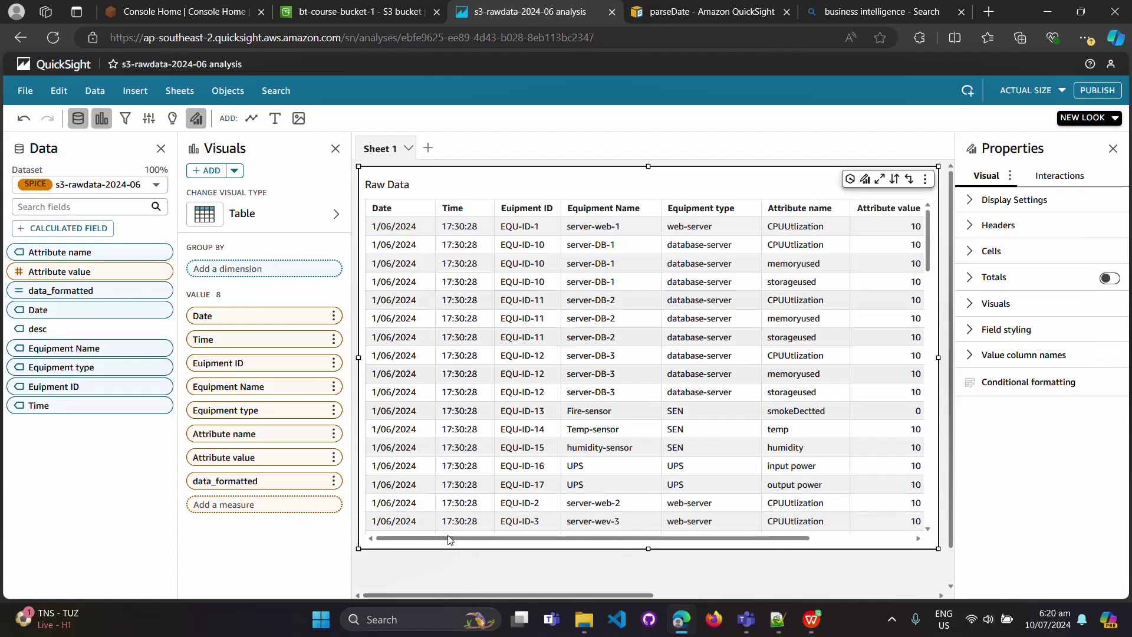
pyautogui.moveTo(450, 540); pyautogui.dragTo(555, 540)
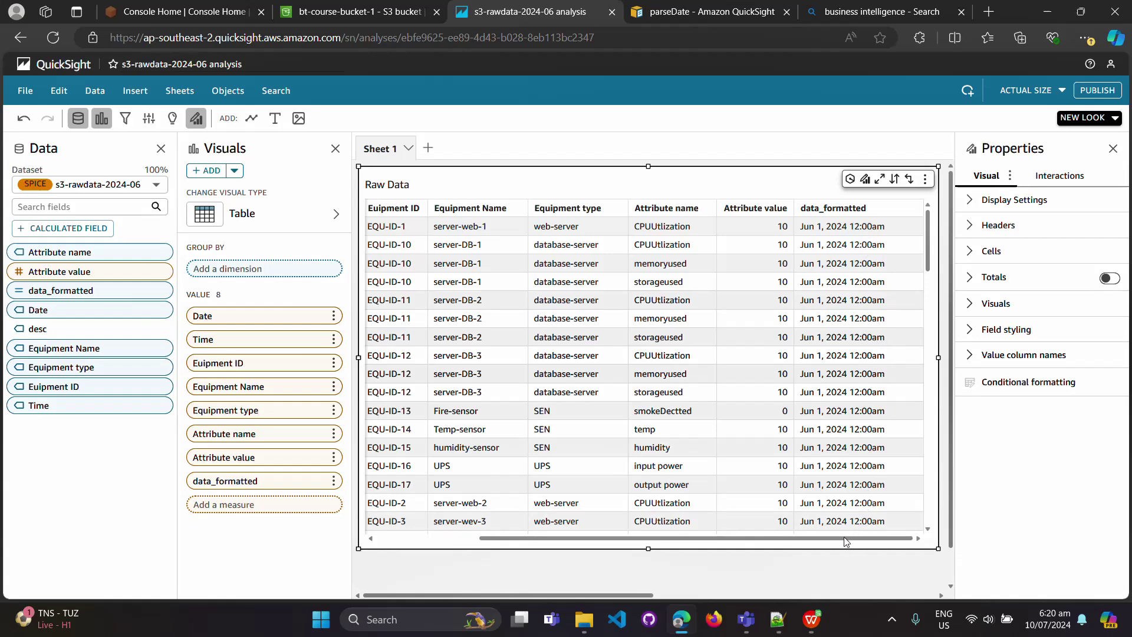
pyautogui.moveTo(847, 542); pyautogui.dragTo(709, 538)
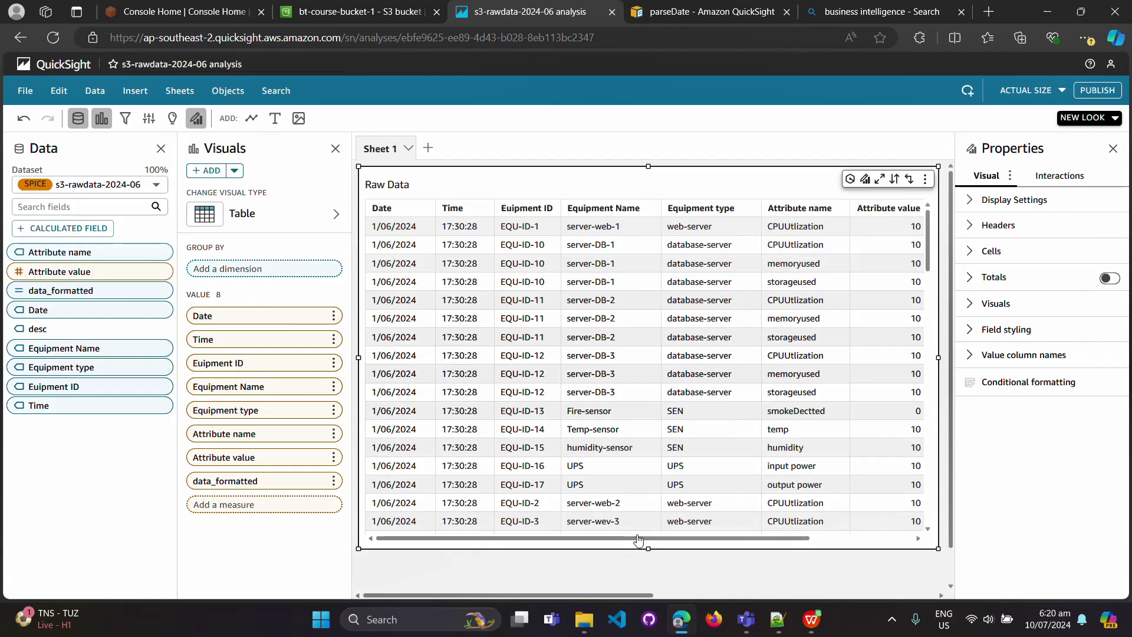
pyautogui.hscroll(3, 640, 540)
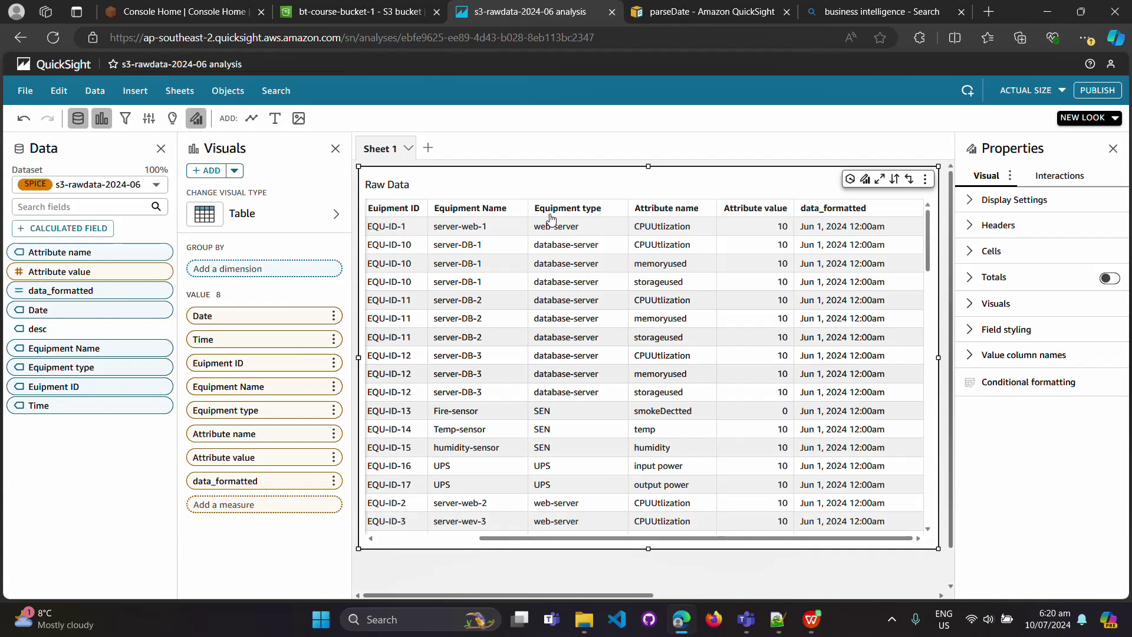
# - Create a new calculated field named EQU-ID-1_cpu-utlization
pyautogui.click(80, 235)
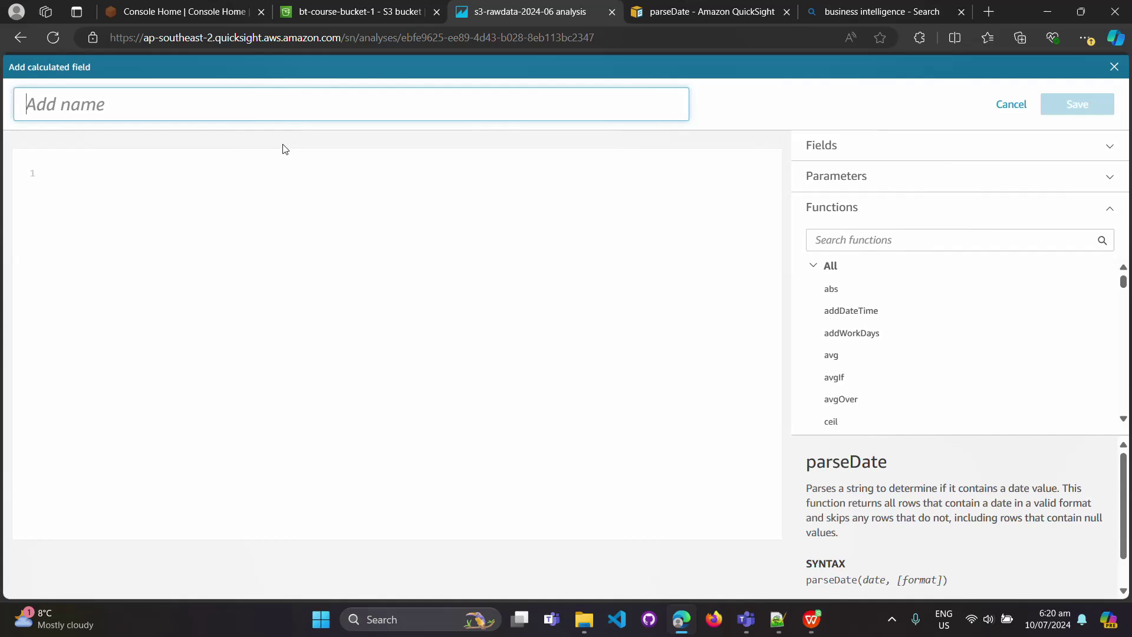
pyautogui.write('EQU')
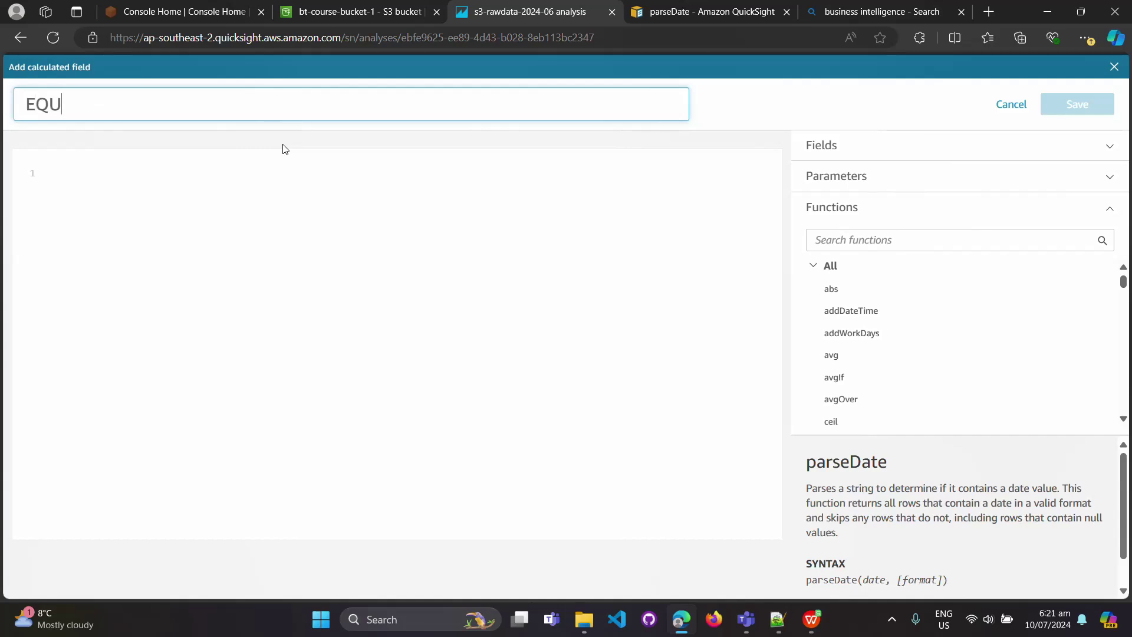
pyautogui.write('-ID-1_cpu-utlization')
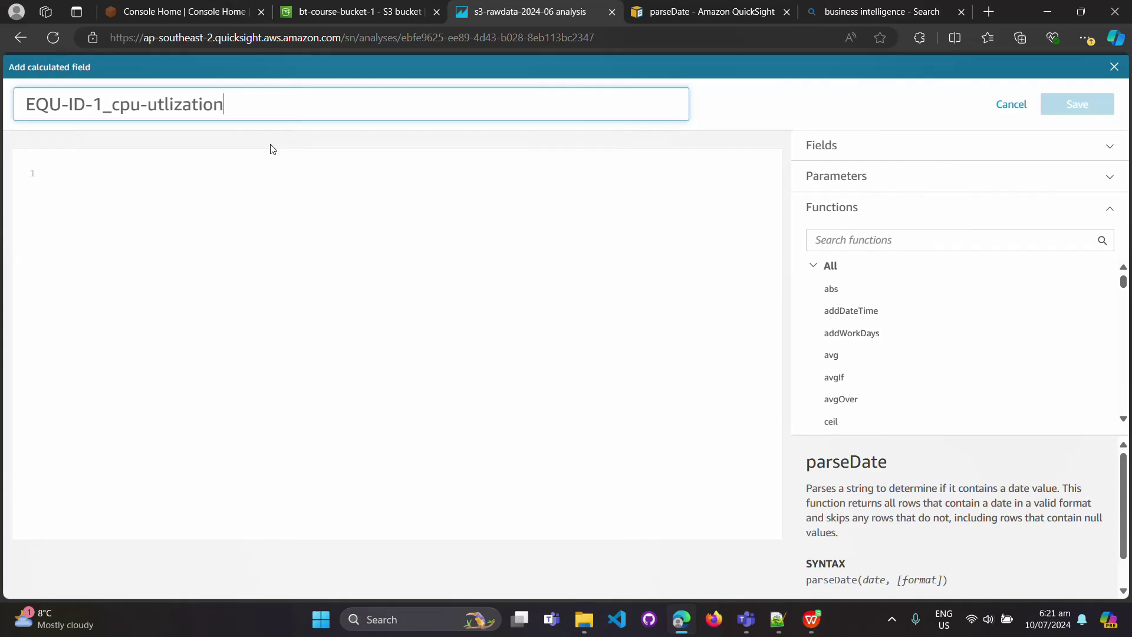
pyautogui.click(262, 181)
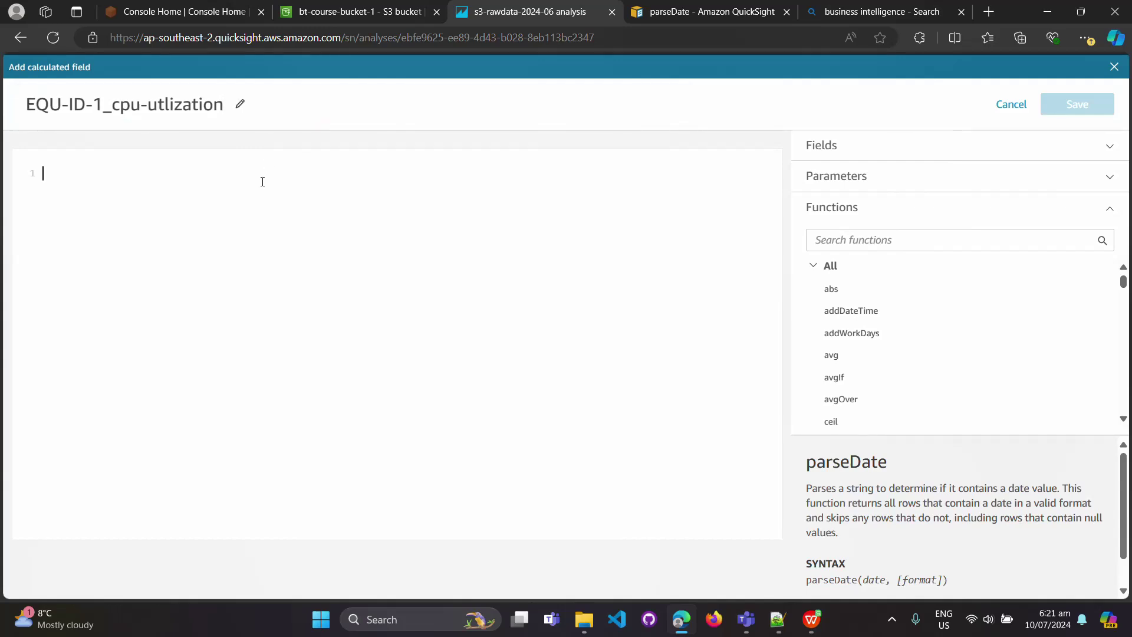
# - Find ifelse by searching 'ifel' and open its documentation in a new tab, closing the parseDate tab
pyautogui.click(914, 242)
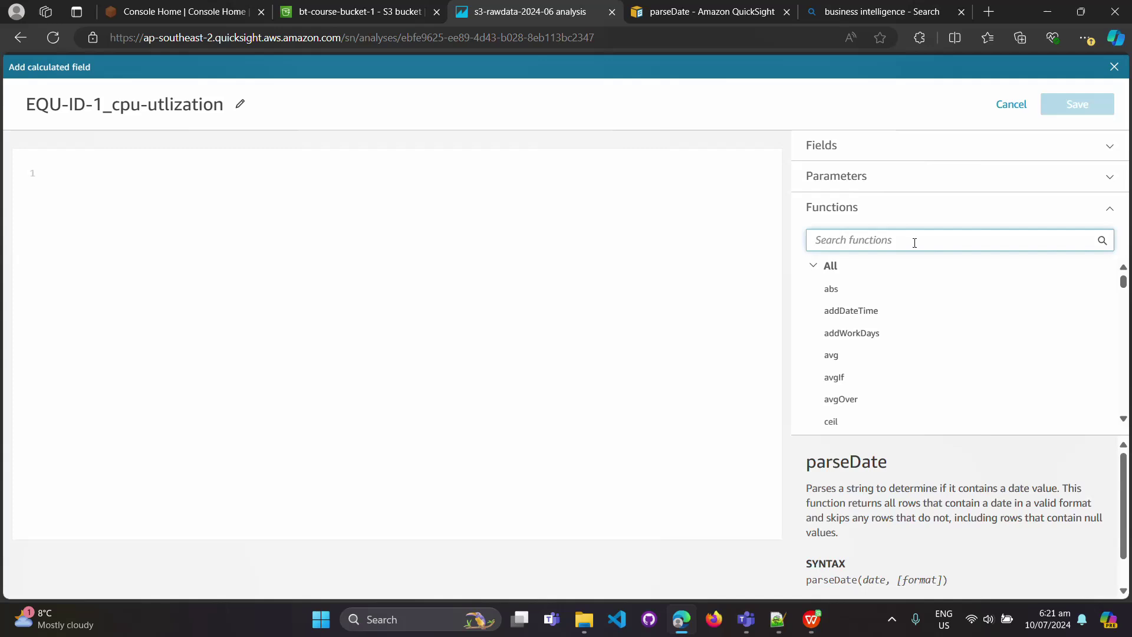
pyautogui.write('if')
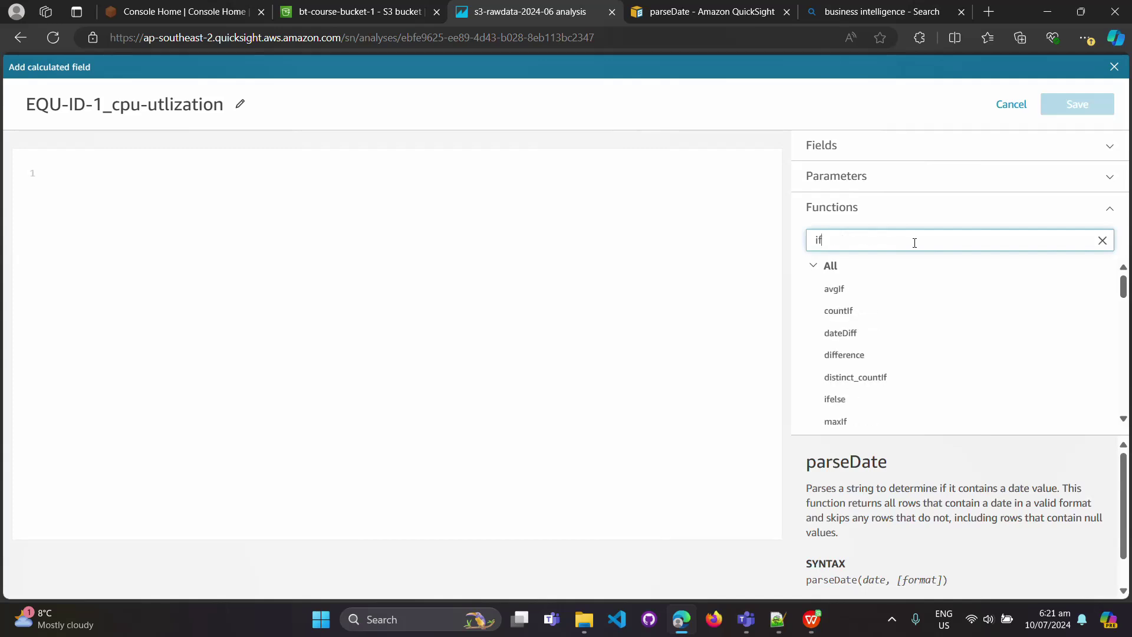
pyautogui.write('else')
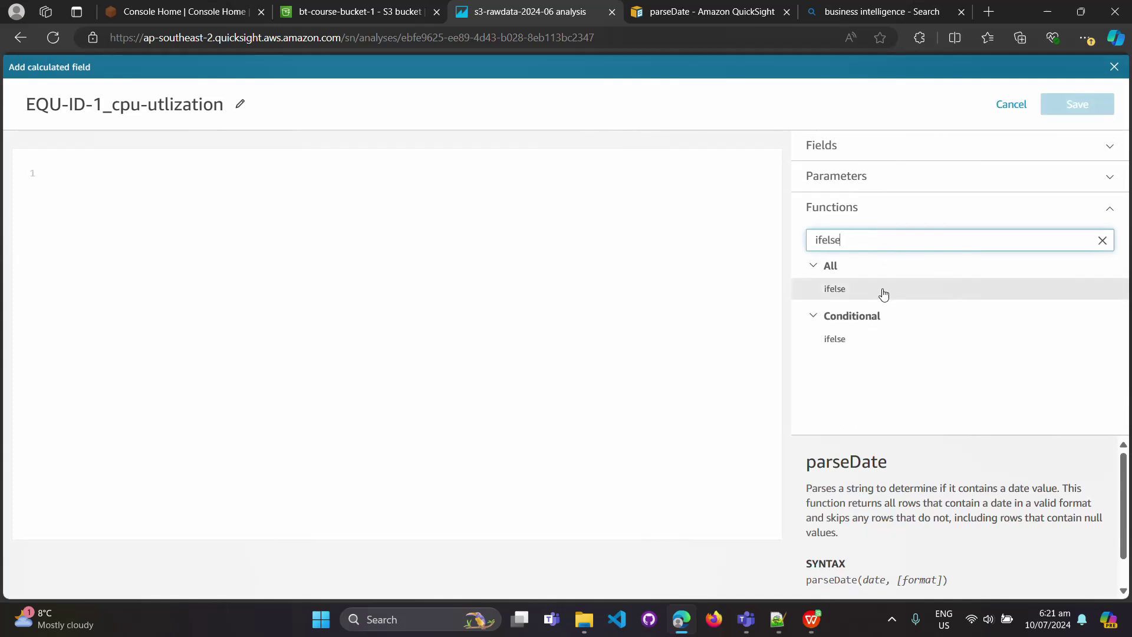
pyautogui.click(884, 292)
pyautogui.scroll(-1, 1048, 515)
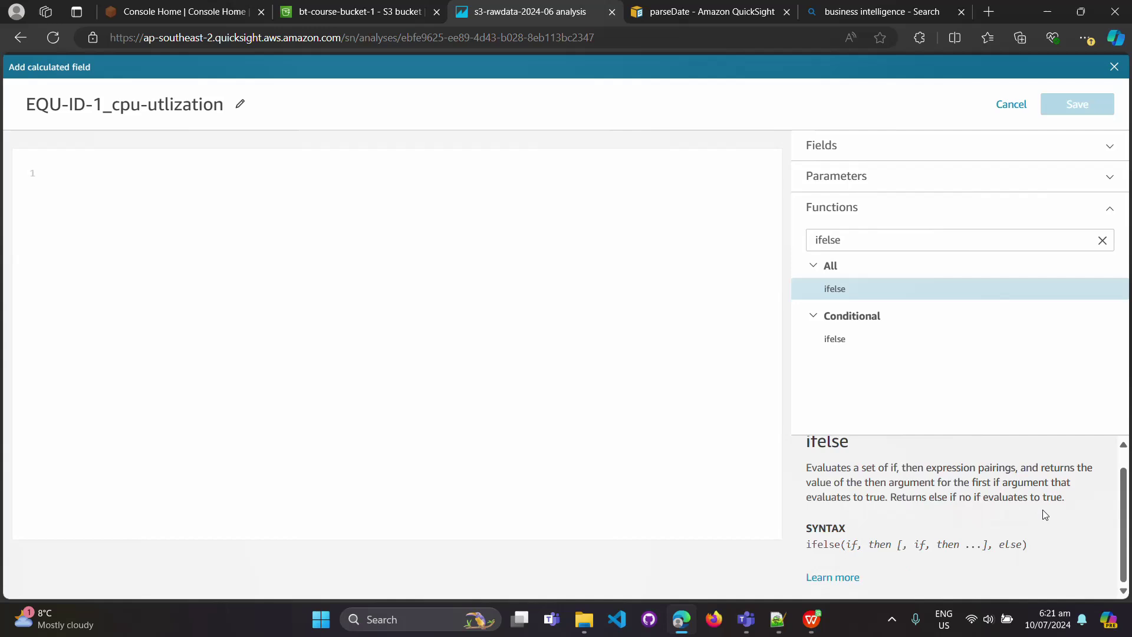
pyautogui.rightClick(838, 583)
pyautogui.click(892, 313)
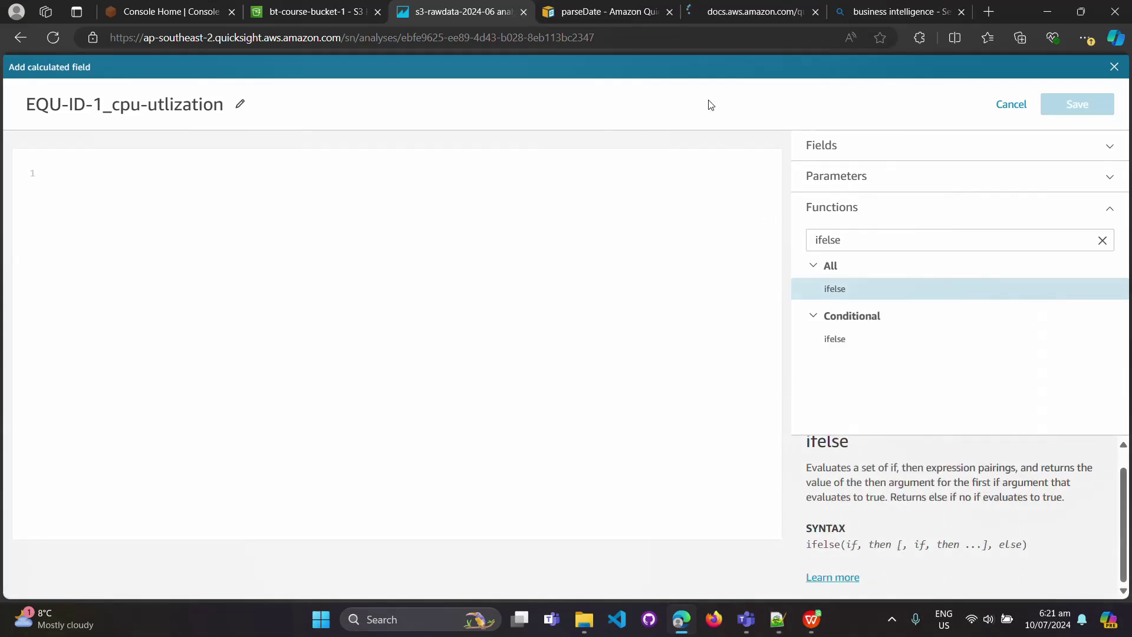
pyautogui.click(671, 11)
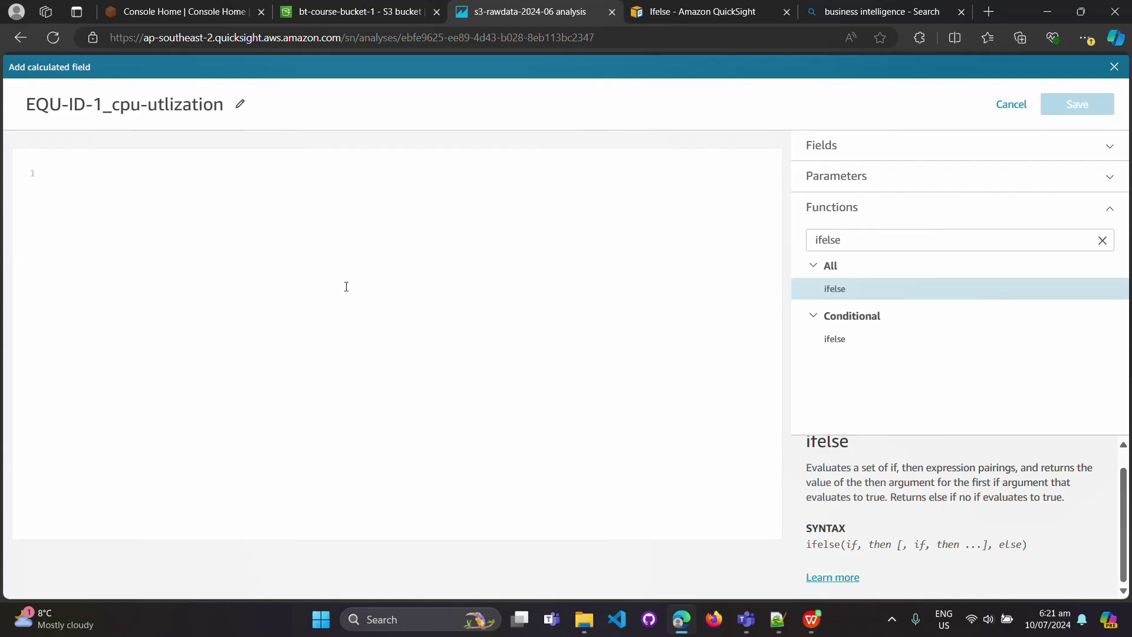
# - Insert ifelse into the formula and bring up the dataset field list
pyautogui.doubleClick(875, 292)
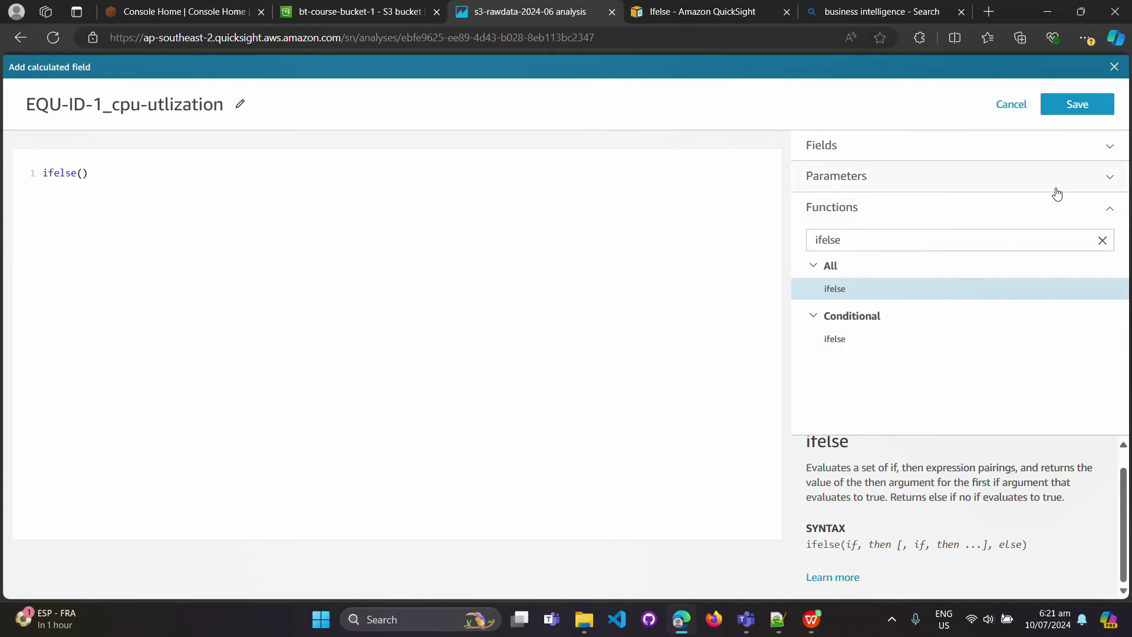
pyautogui.click(1101, 160)
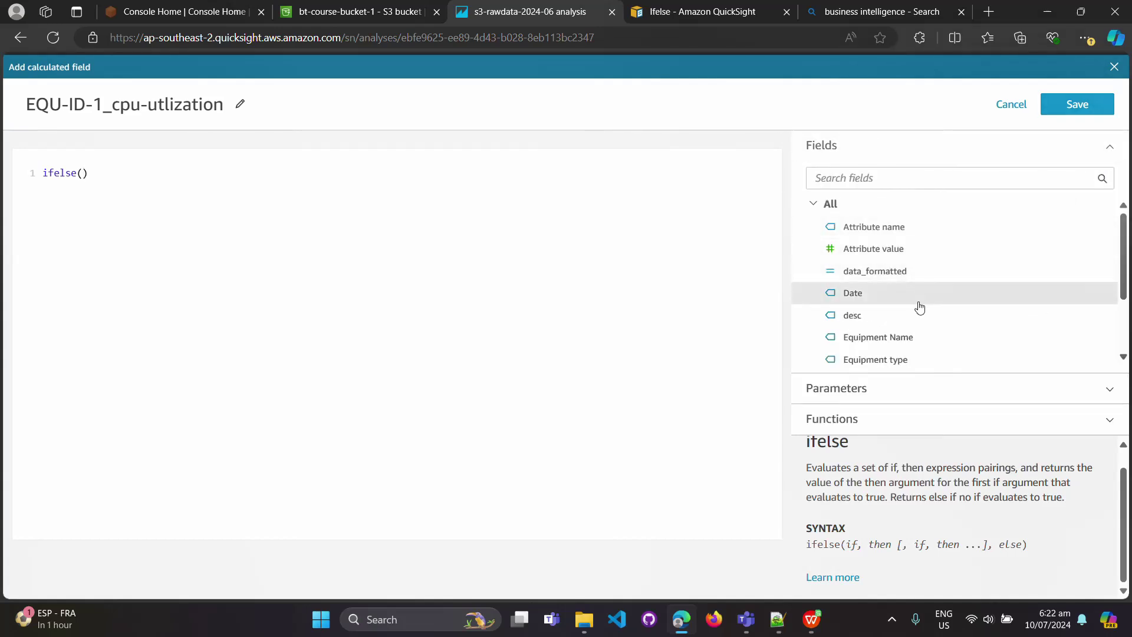
pyautogui.scroll(-2, 918, 306)
# - Write the condition Euipment ID="EQU-ID-1" AND Attribute name="CPUUtlization", returning Attribute value, else 0
pyautogui.click(886, 292)
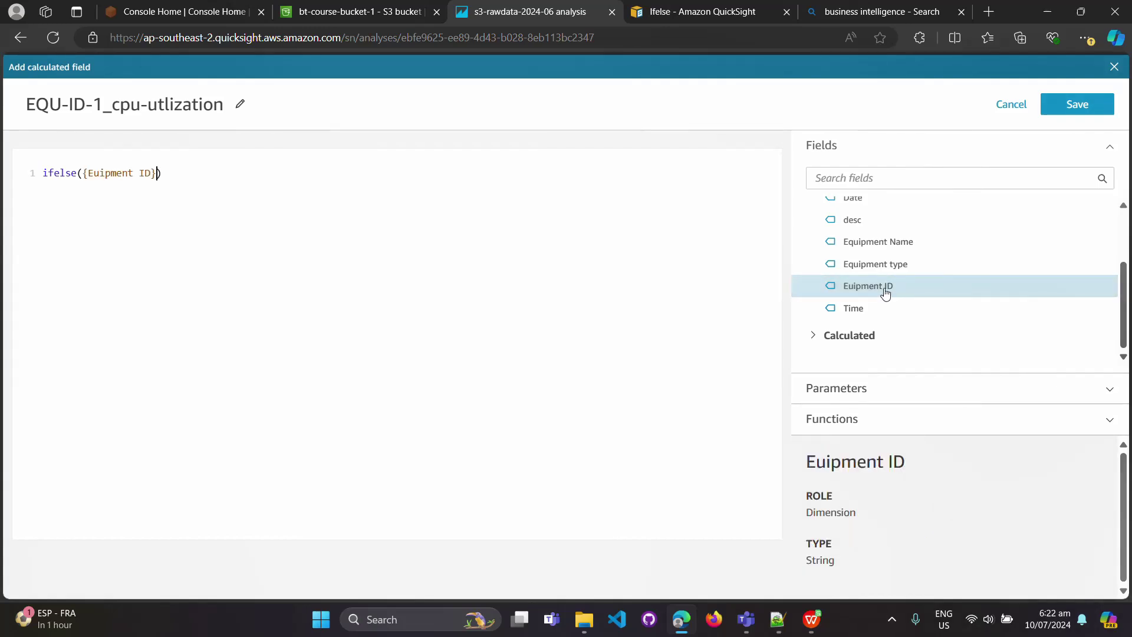
pyautogui.write('=')
pyautogui.write('""')
pyautogui.write('EQ')
pyautogui.write('U')
pyautogui.write('-')
pyautogui.write('ID')
pyautogui.write('-1')
pyautogui.write(' AND')
pyautogui.scroll(2, 958, 264)
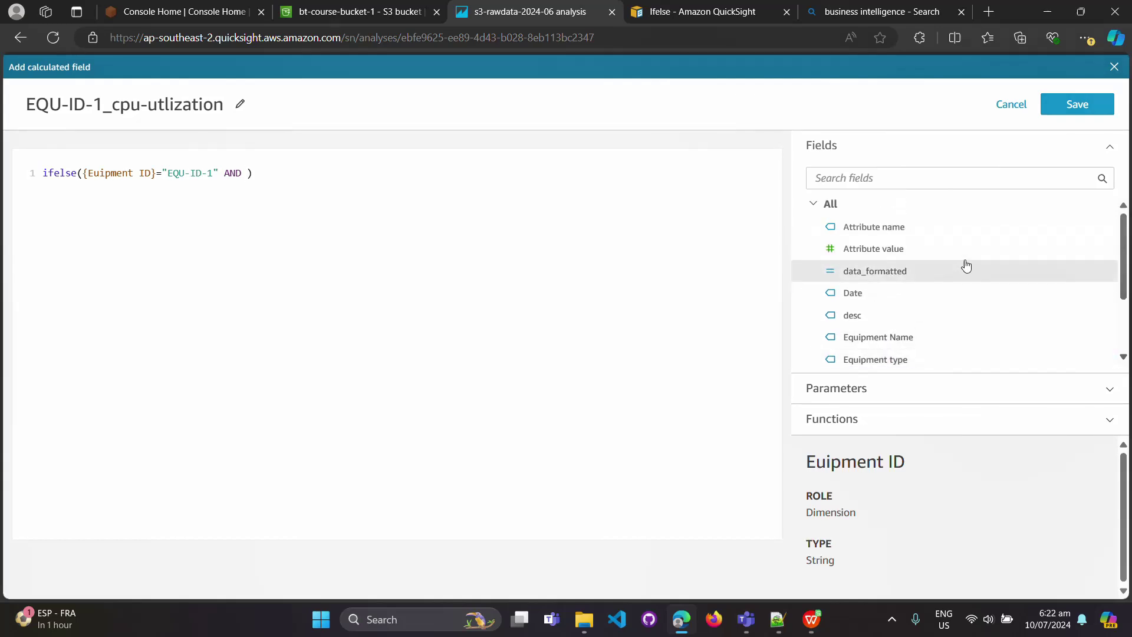
pyautogui.click(904, 229)
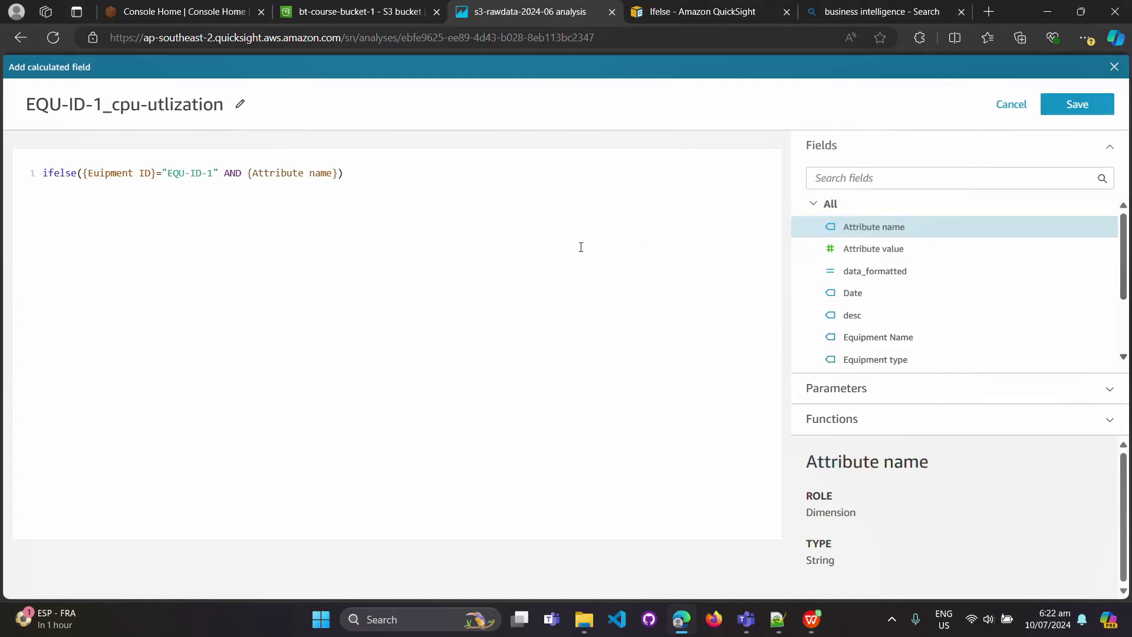
pyautogui.write('=""CPUUtlization')
pyautogui.write(',')
pyautogui.click(904, 249)
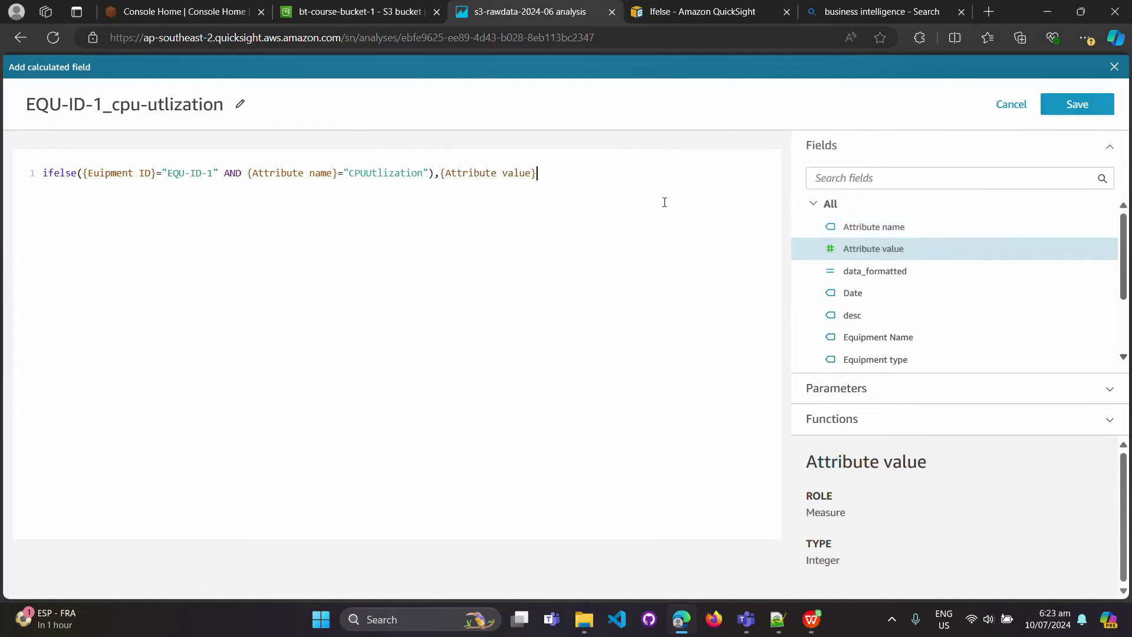
pyautogui.write(',0)')
# - Add the missing '(' after ifelse( to balance the parentheses, then save the field
pyautogui.click(1088, 110)
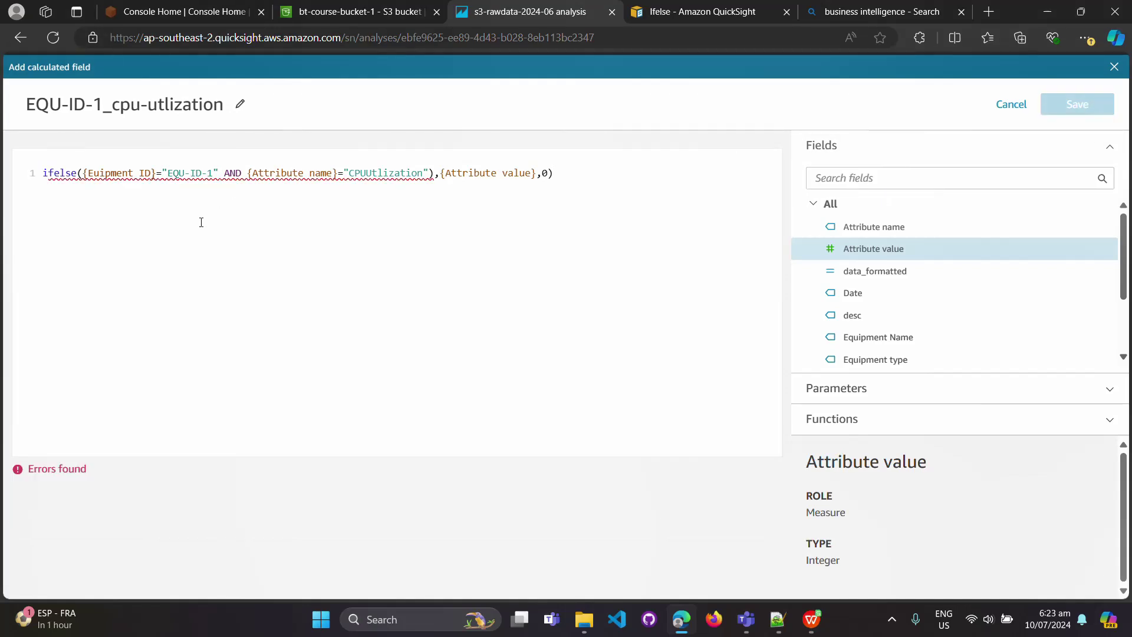
pyautogui.click(83, 173)
pyautogui.moveTo(119, 172)
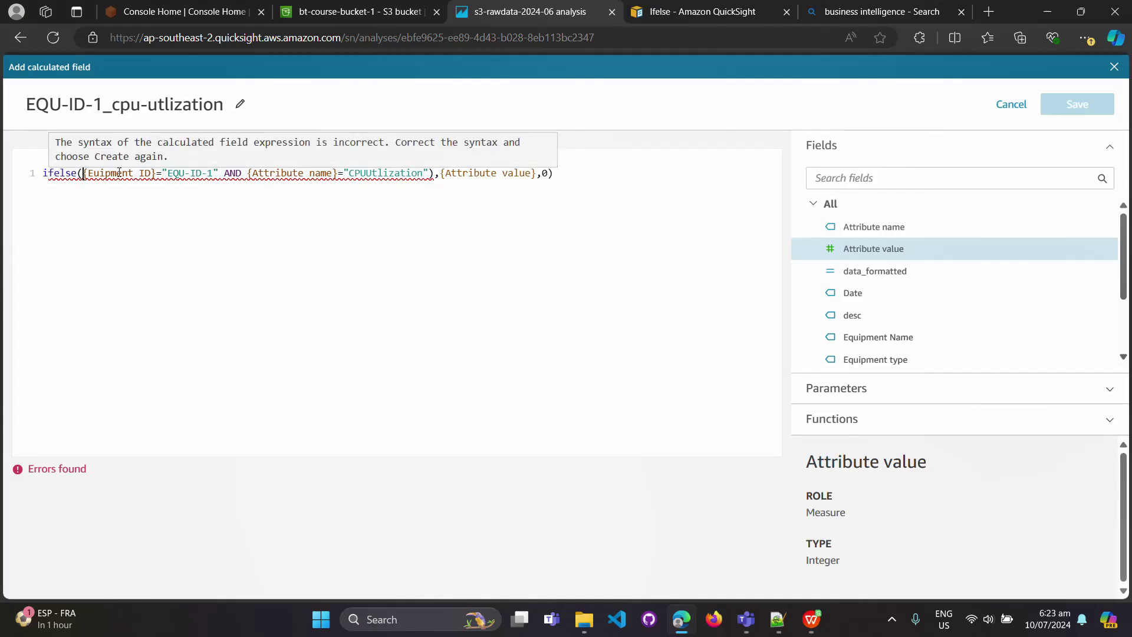
pyautogui.write('(')
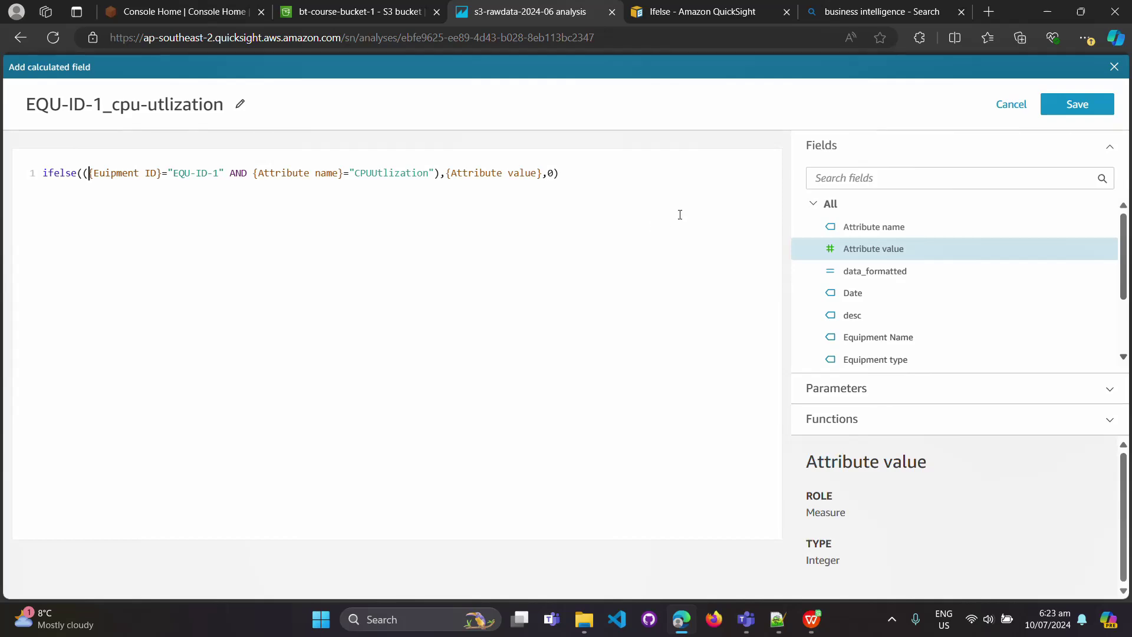
pyautogui.click(1076, 104)
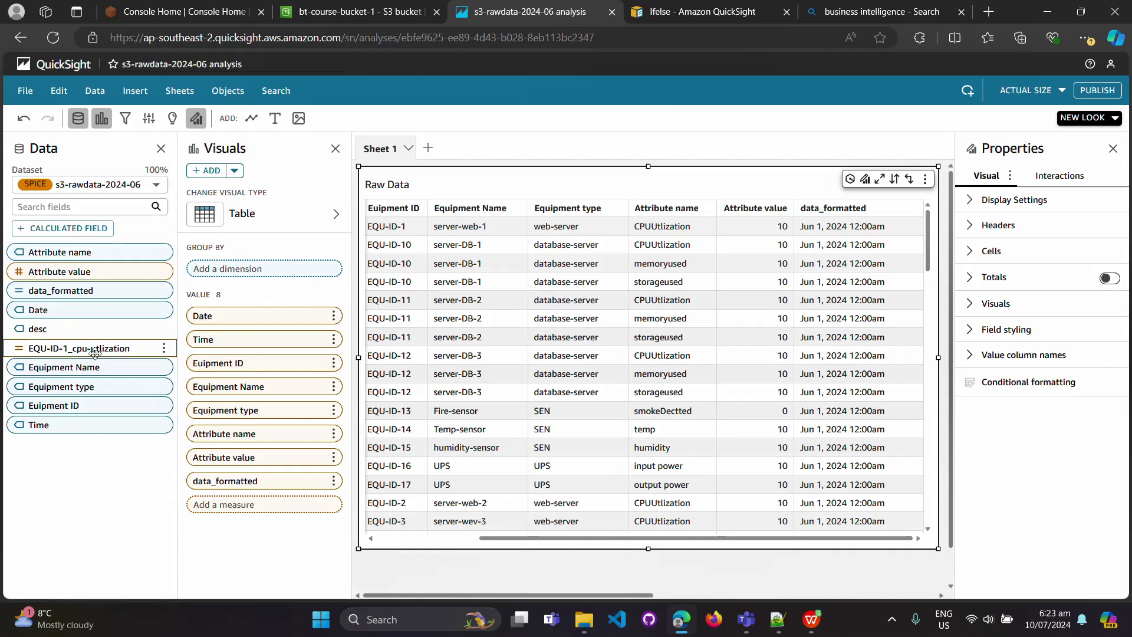
# - Add EQU-ID-1_cpu-utlization as a column in the Raw Data table
pyautogui.moveTo(94, 353); pyautogui.dragTo(265, 520)
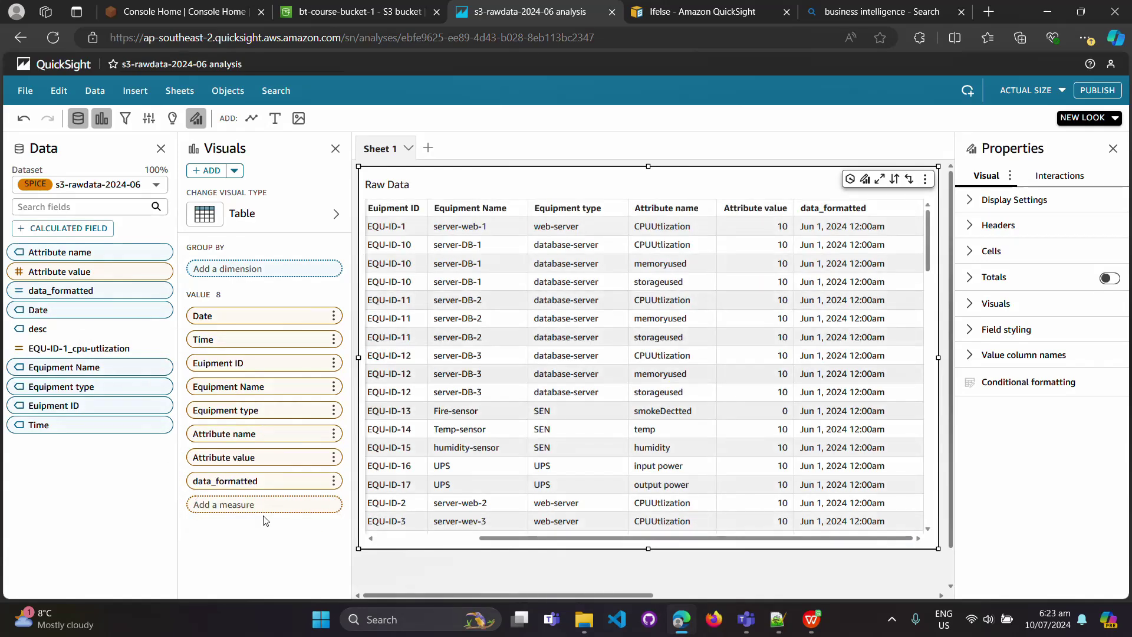
pyautogui.moveTo(83, 349); pyautogui.dragTo(271, 510)
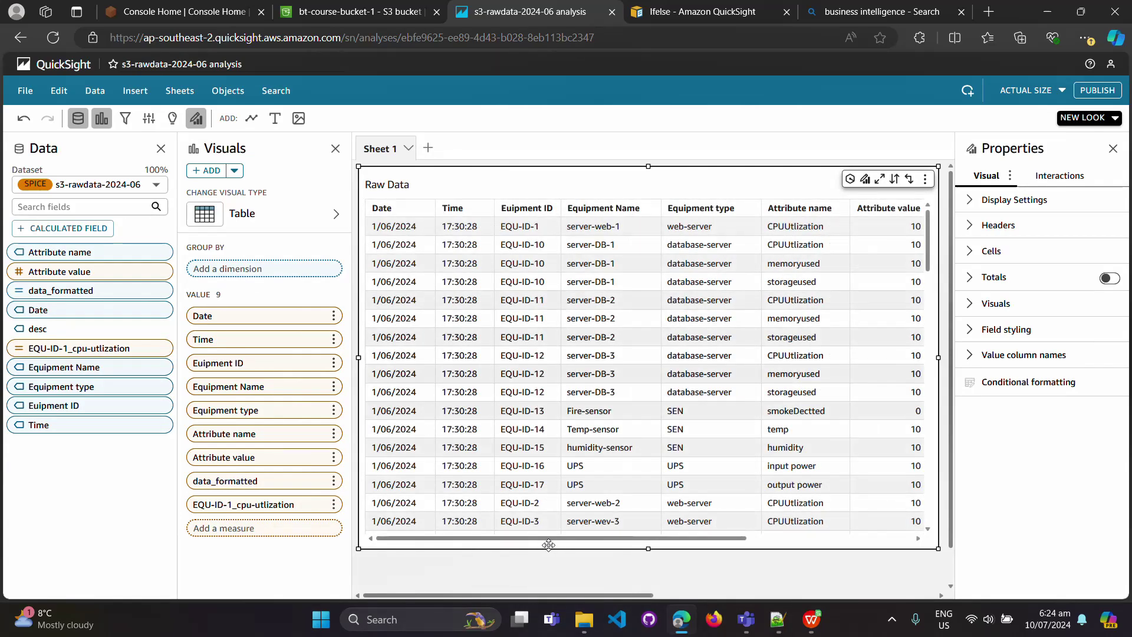
pyautogui.moveTo(544, 542)
pyautogui.mouseDown()
pyautogui.moveTo(753, 550)
pyautogui.moveTo(532, 551)
pyautogui.mouseUp()
# - Sort the table by Euipment ID ascending and scroll to check the new column's values
pyautogui.click(534, 210)
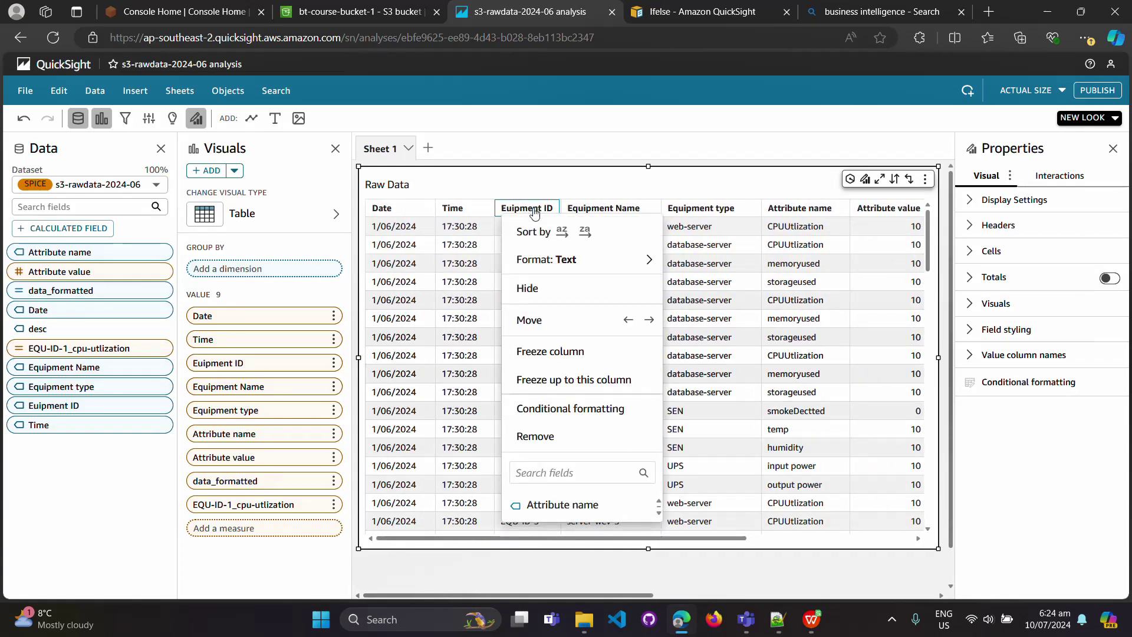
pyautogui.click(562, 231)
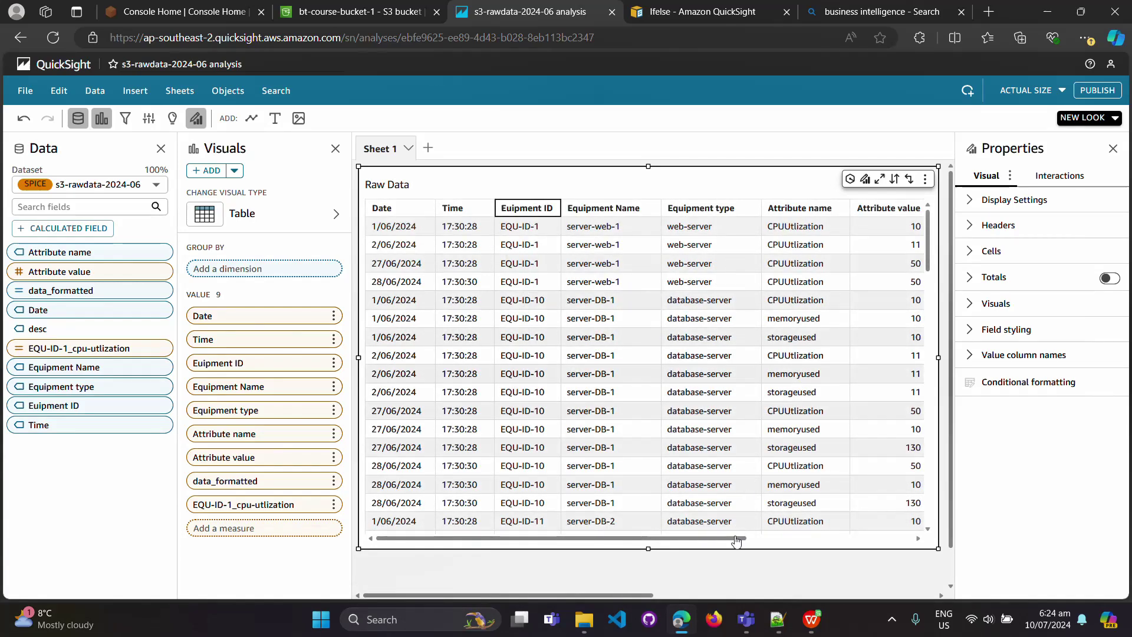
pyautogui.moveTo(737, 538); pyautogui.dragTo(923, 535)
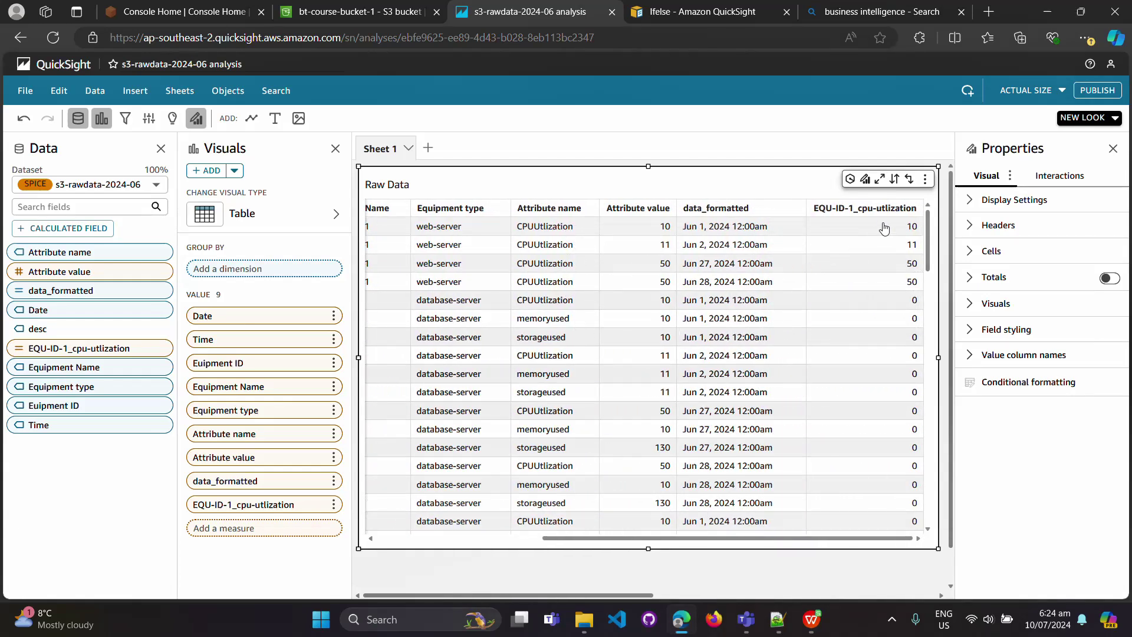
pyautogui.scroll(-4, 931, 280)
pyautogui.scroll(10, 846, 518)
pyautogui.moveTo(848, 538); pyautogui.dragTo(660, 537)
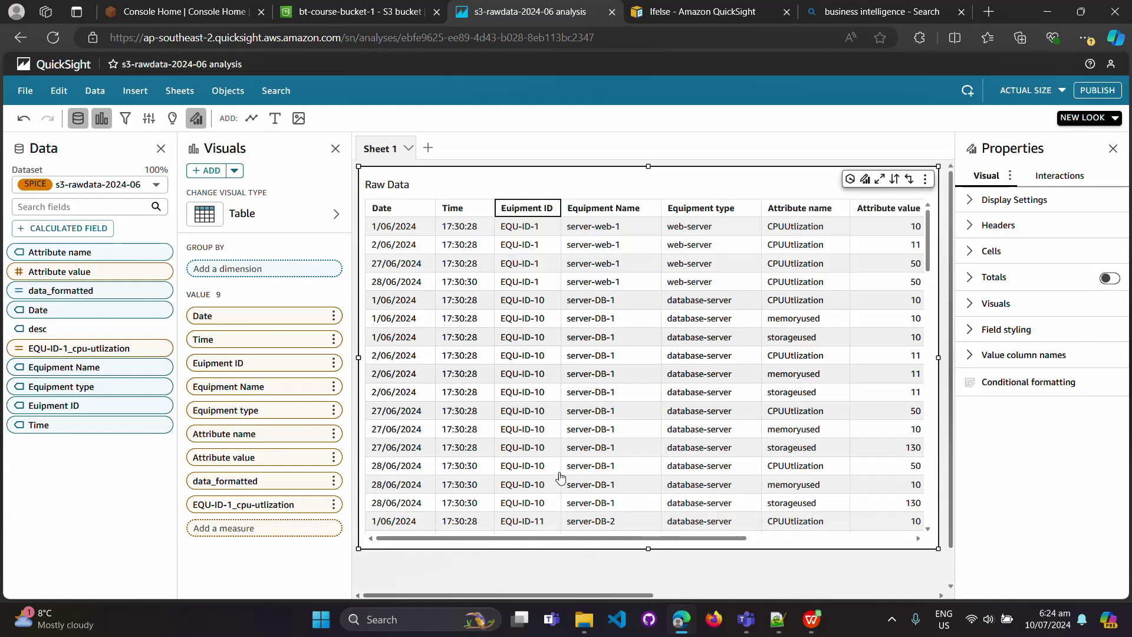
pyautogui.moveTo(562, 538); pyautogui.dragTo(729, 538)
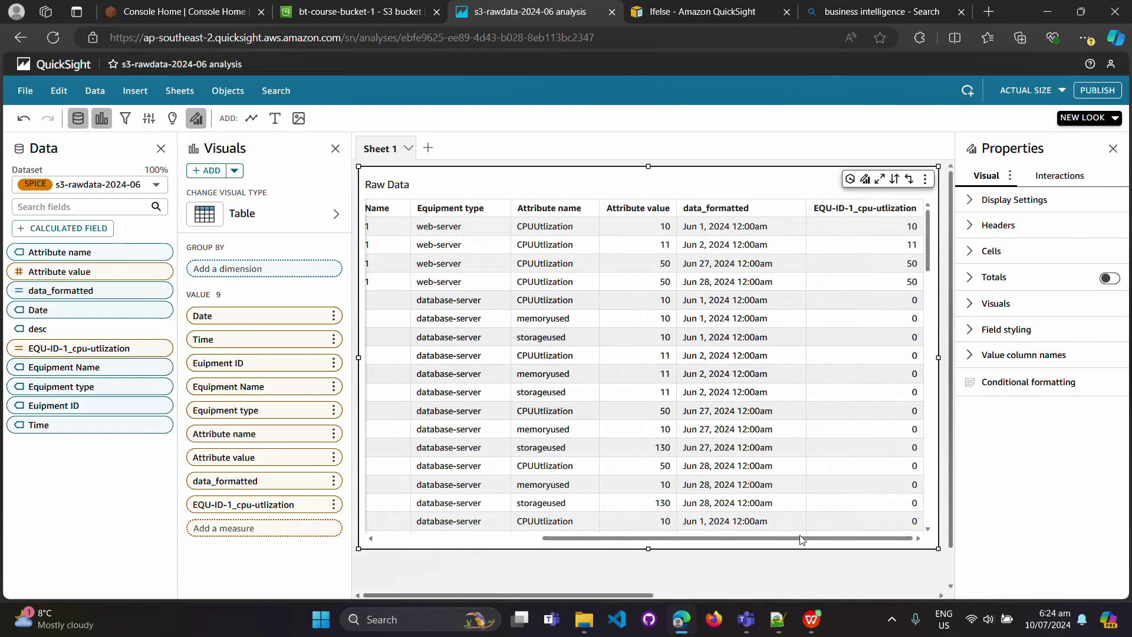
# - Reopen EQU-ID-1_cpu-utlization for editing and show ifelse's description by searching 'if'
pyautogui.click(164, 353)
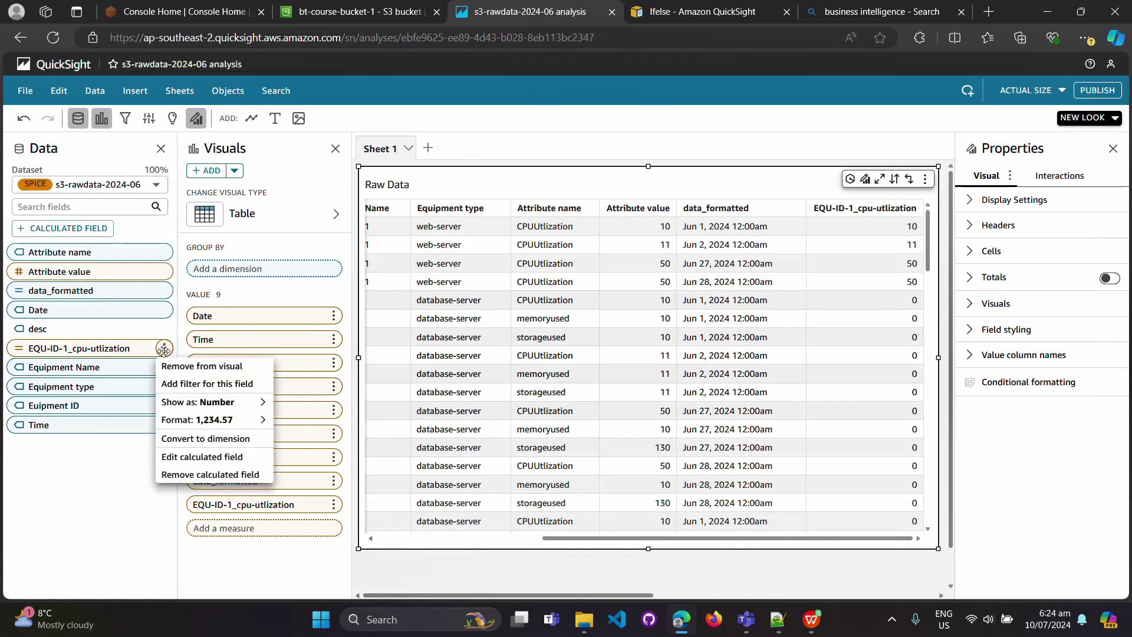
pyautogui.click(201, 457)
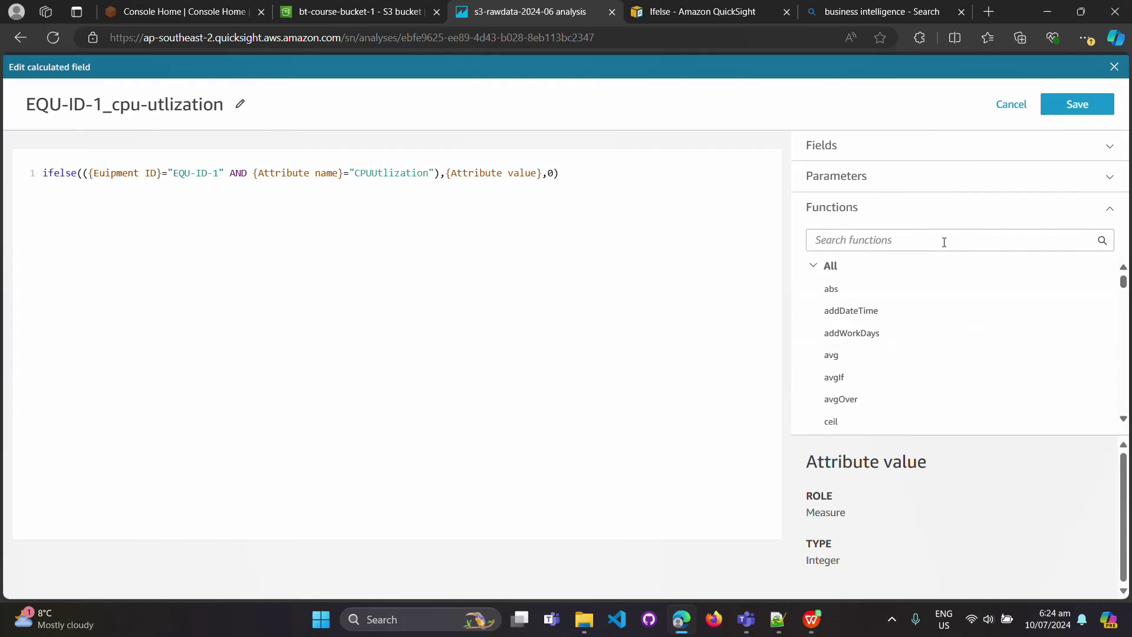
pyautogui.click(946, 245)
pyautogui.write('if')
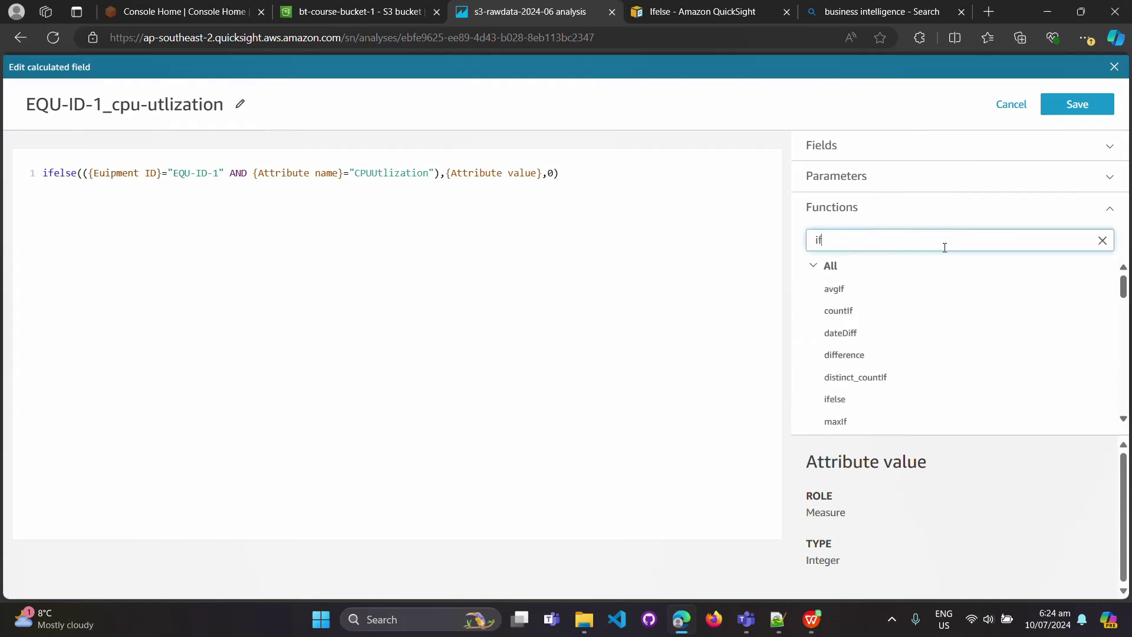
pyautogui.click(916, 413)
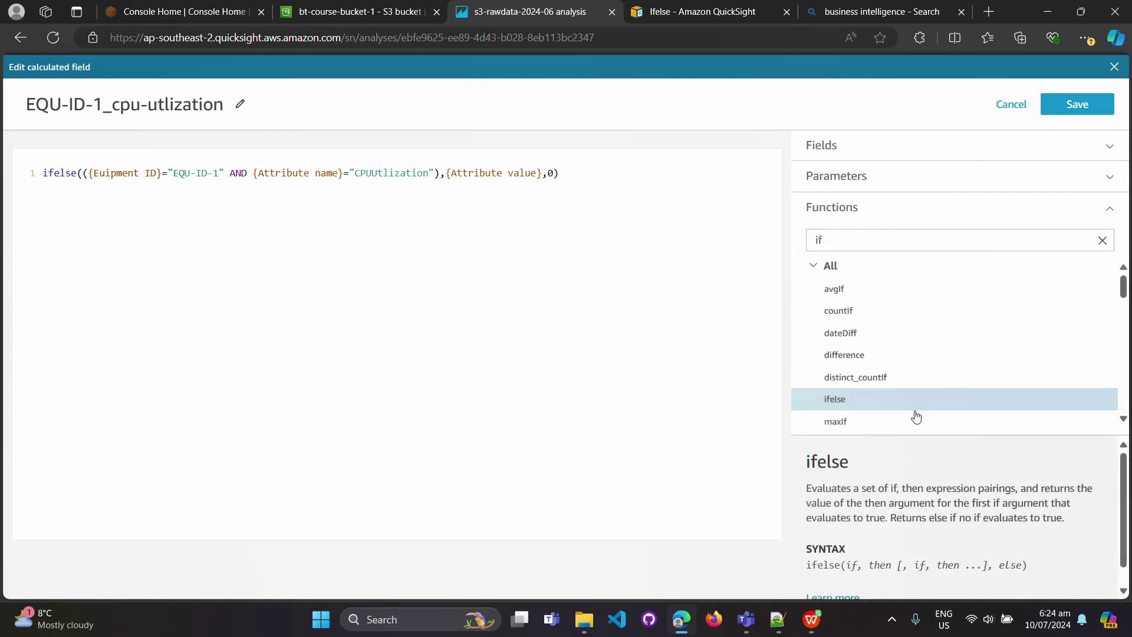
pyautogui.scroll(-1, 979, 465)
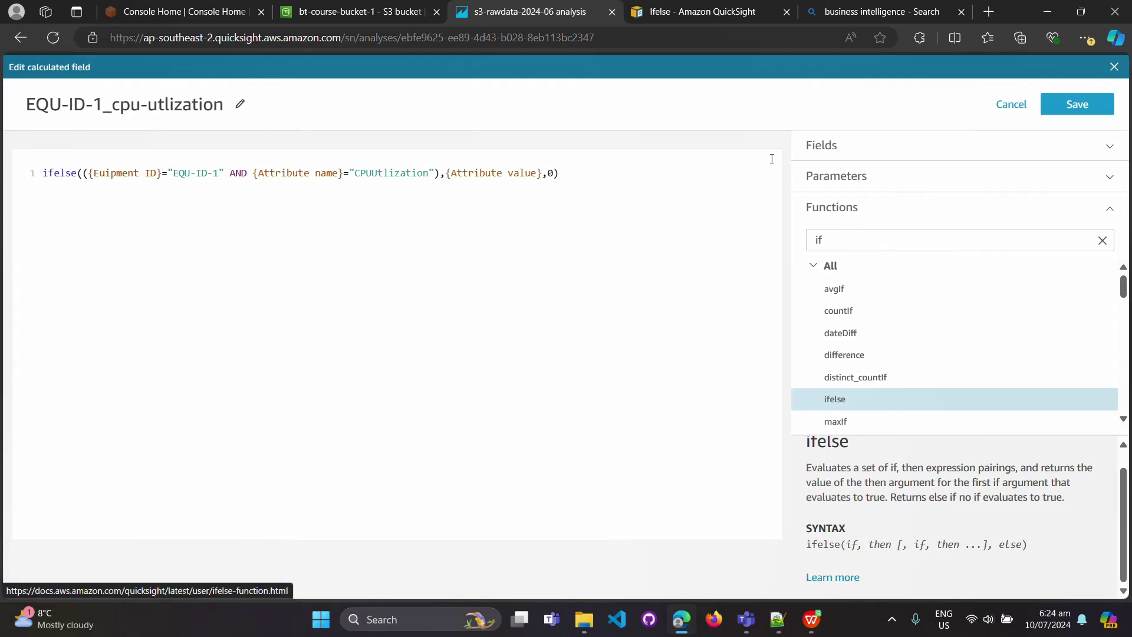
# - In the ifelse docs, scroll to Arguments and select the example's parenthesised AND/OR if-expression
pyautogui.click(712, 14)
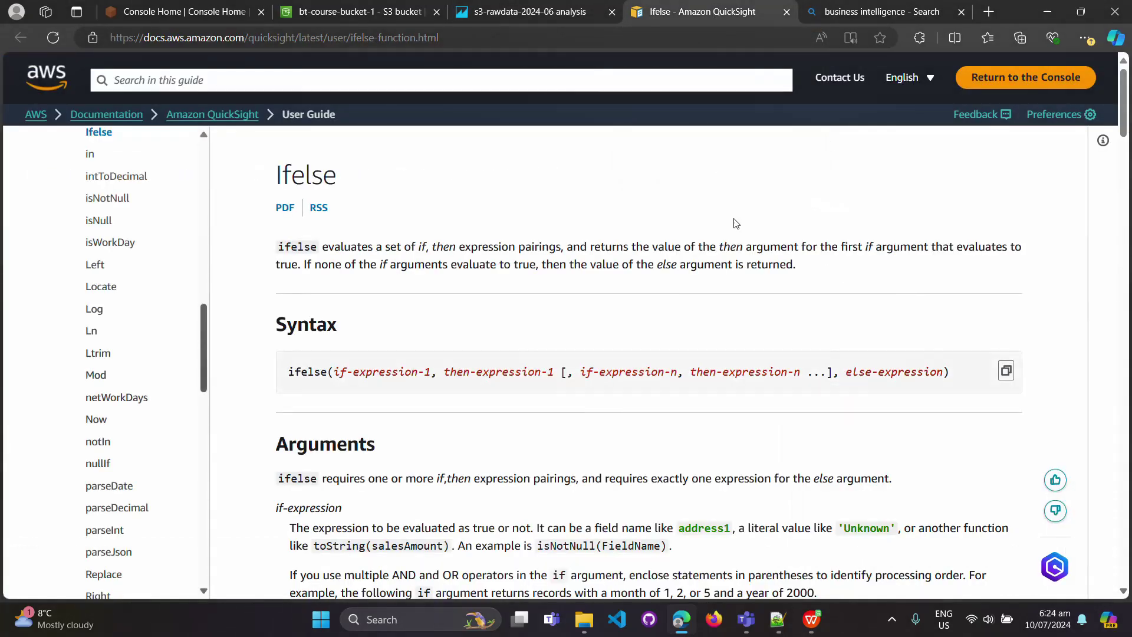
pyautogui.scroll(-15, 792, 305)
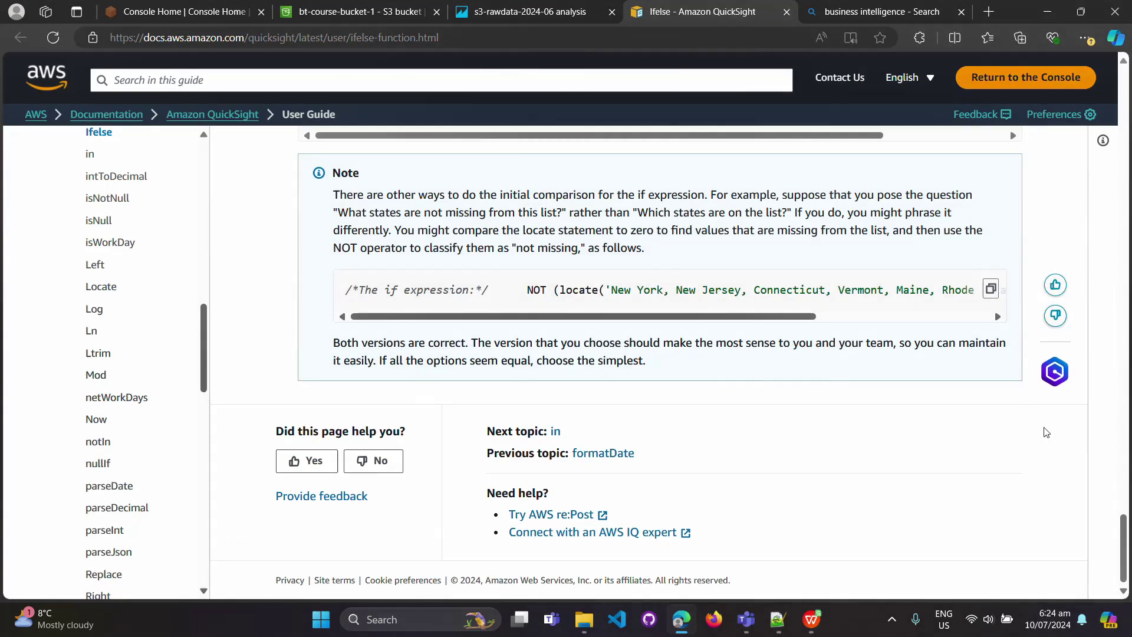
pyautogui.moveTo(1128, 557); pyautogui.dragTo(1129, 145)
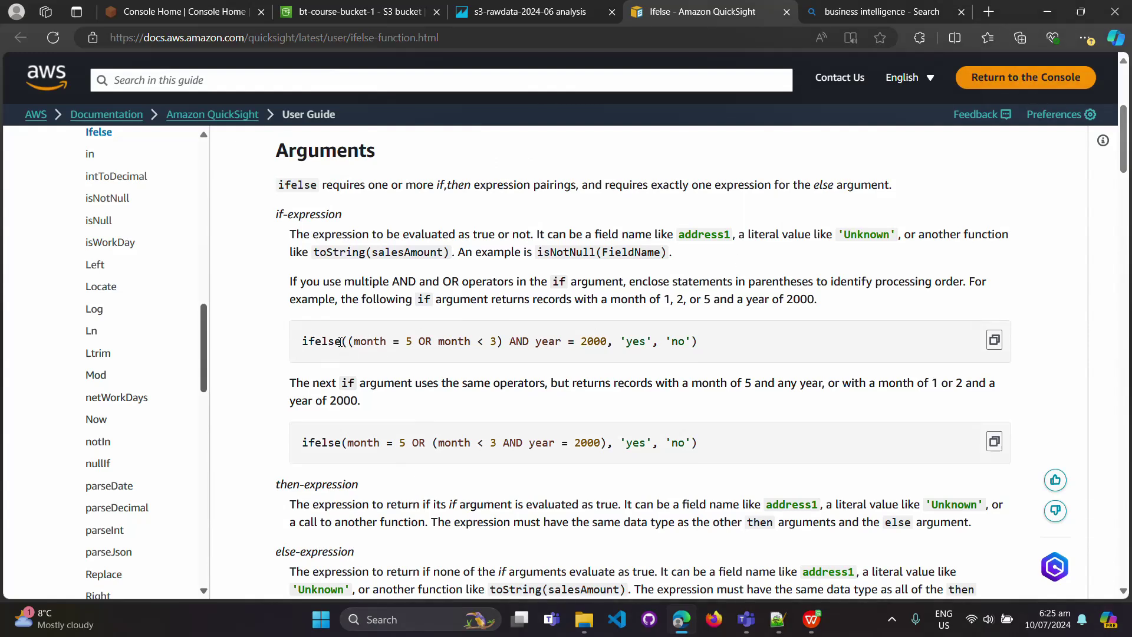
pyautogui.moveTo(351, 342); pyautogui.dragTo(507, 347)
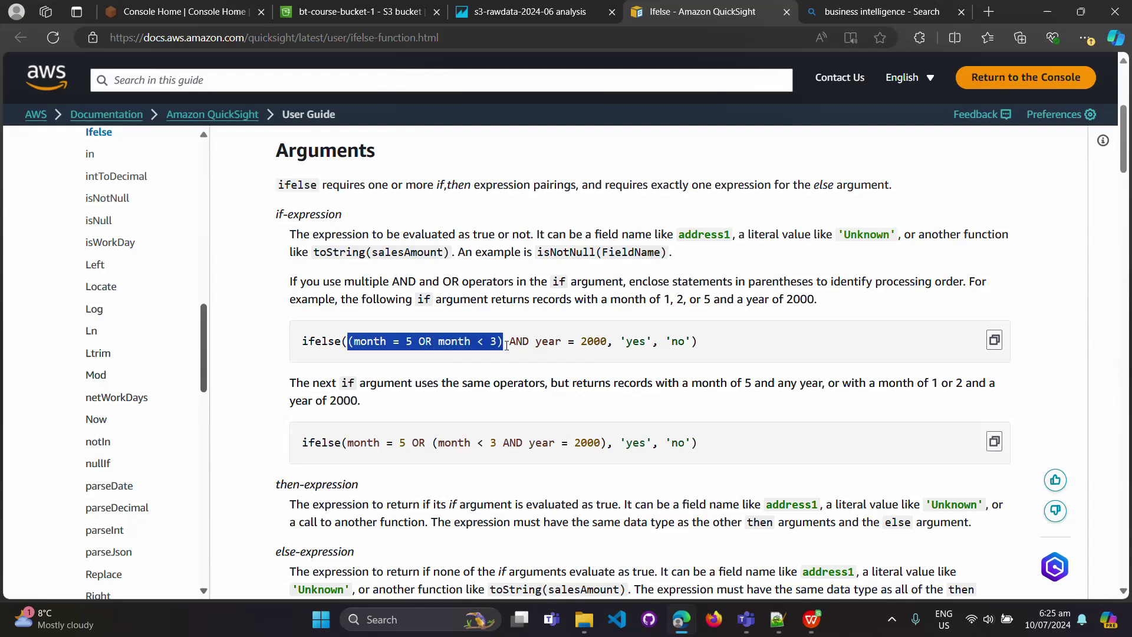
pyautogui.moveTo(506, 347); pyautogui.dragTo(693, 346)
pyautogui.click(417, 342)
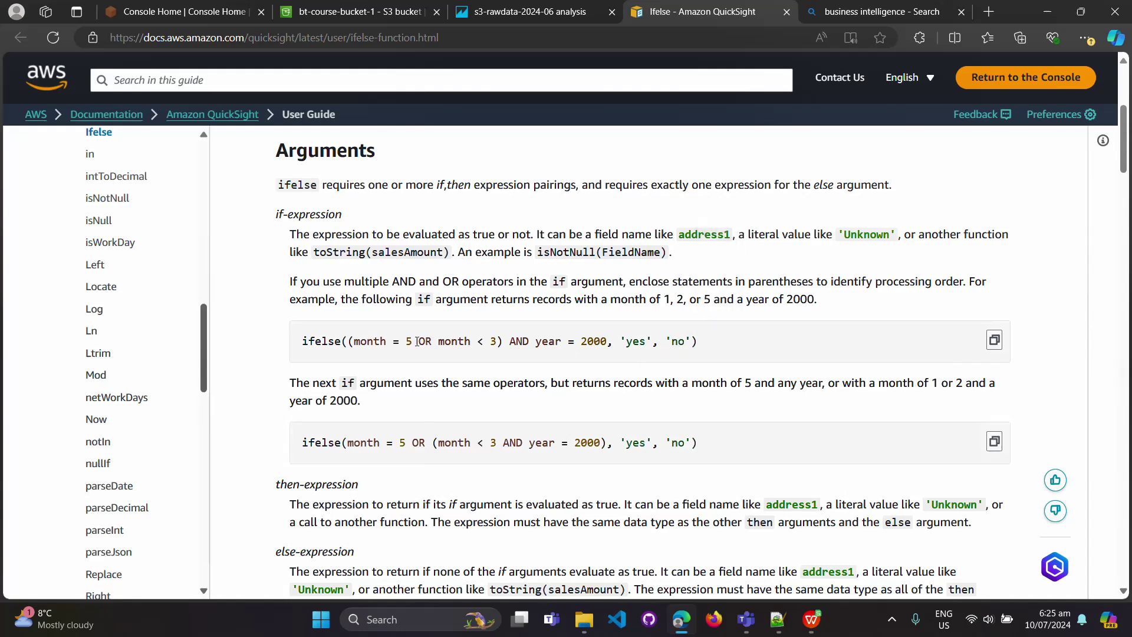
pyautogui.moveTo(352, 344); pyautogui.dragTo(615, 348)
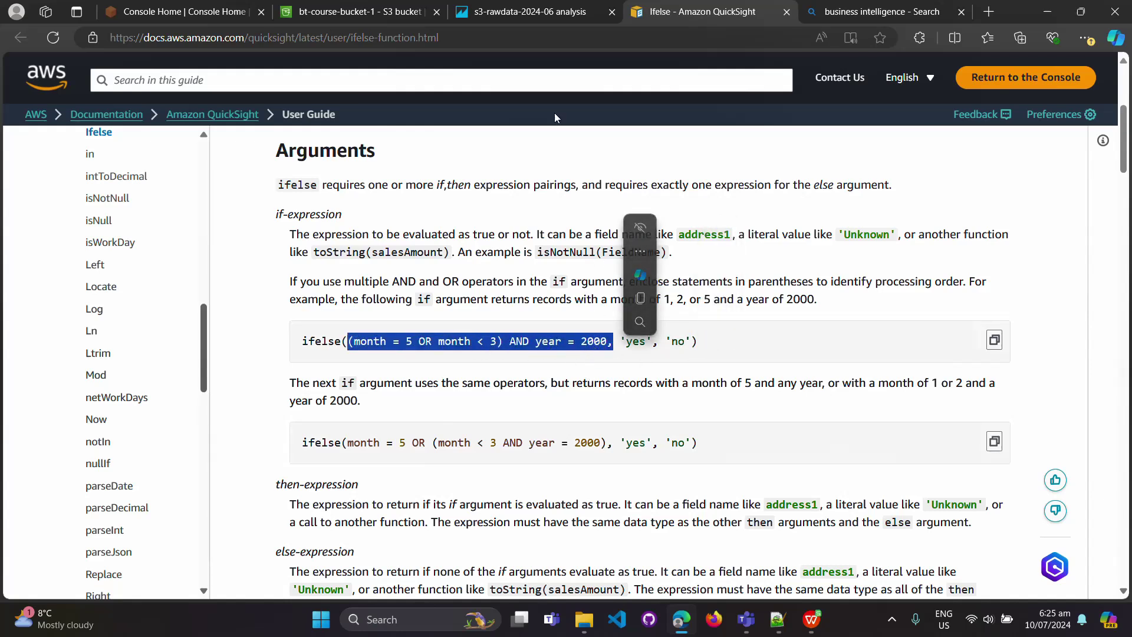
# - Save the edited EQU-ID-1_cpu-utlization field, check its column values, then return to the ifelse docs
pyautogui.click(382, 13)
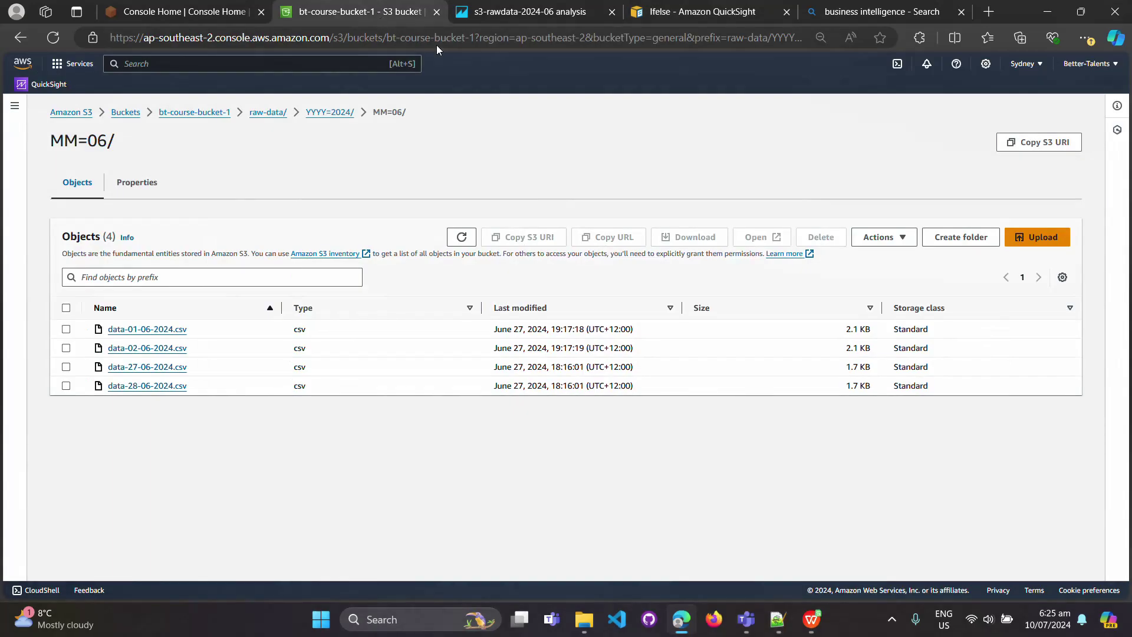
pyautogui.click(511, 13)
pyautogui.click(1090, 109)
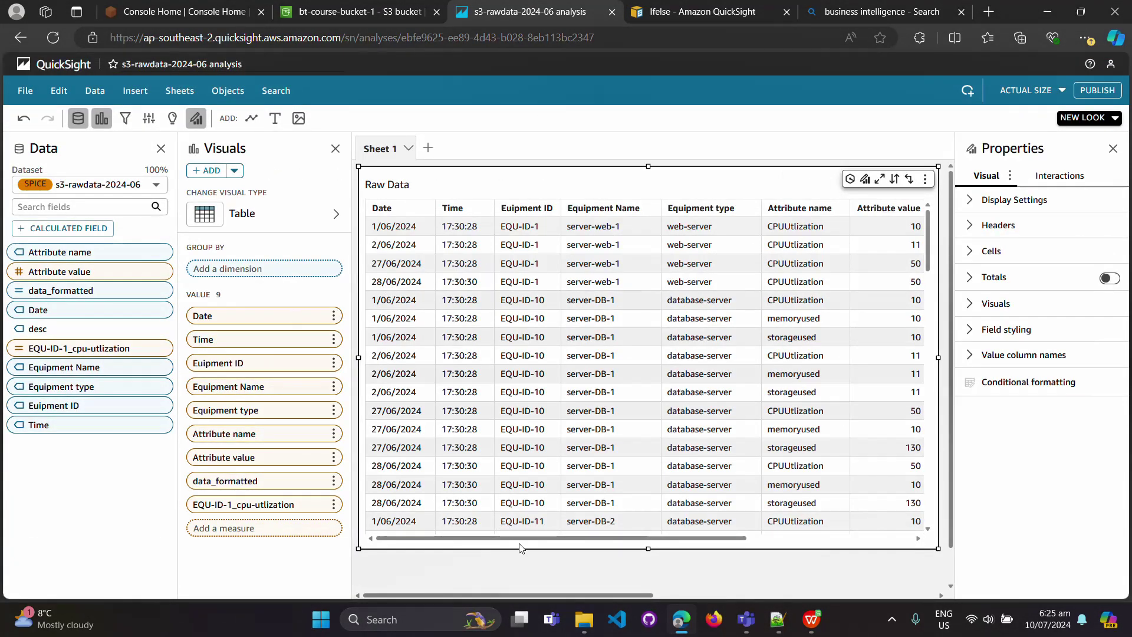
pyautogui.moveTo(521, 542); pyautogui.dragTo(688, 542)
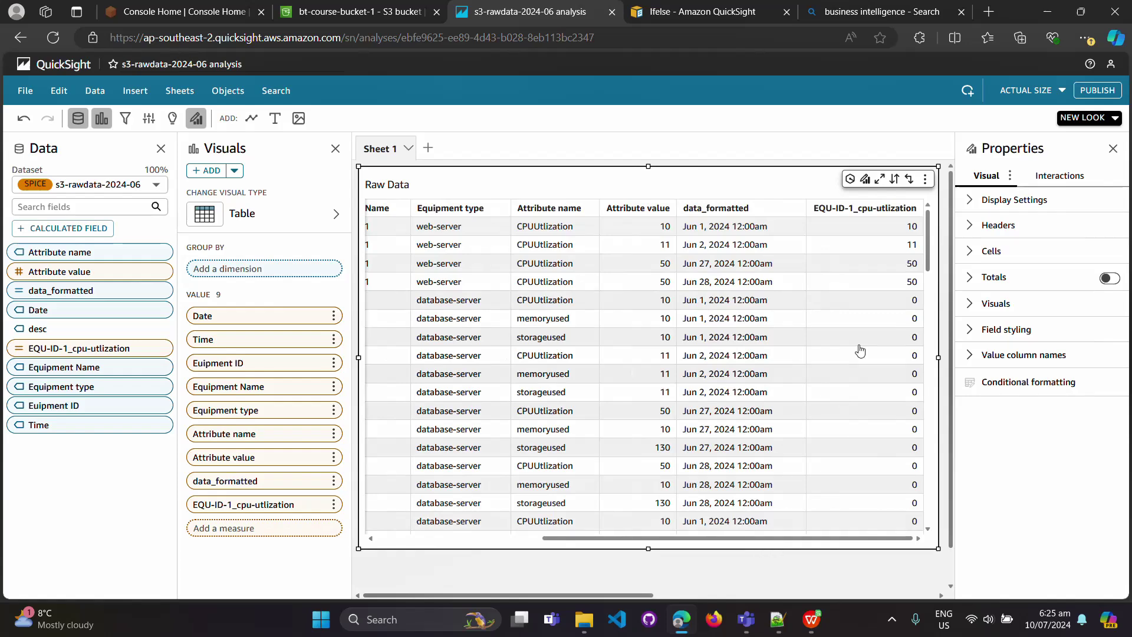
pyautogui.click(716, 13)
pyautogui.moveTo(210, 261); pyautogui.dragTo(333, 217)
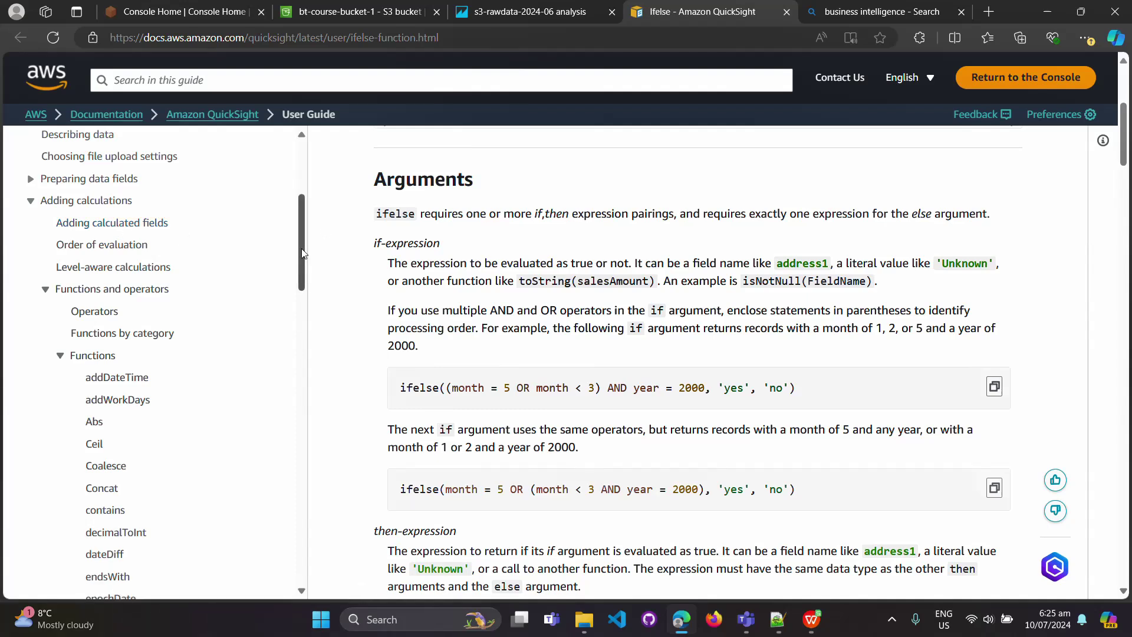
# - Open the toLower function reference and select its example turning 'Seattle Store #14' into lowercase
pyautogui.moveTo(303, 262); pyautogui.dragTo(298, 445)
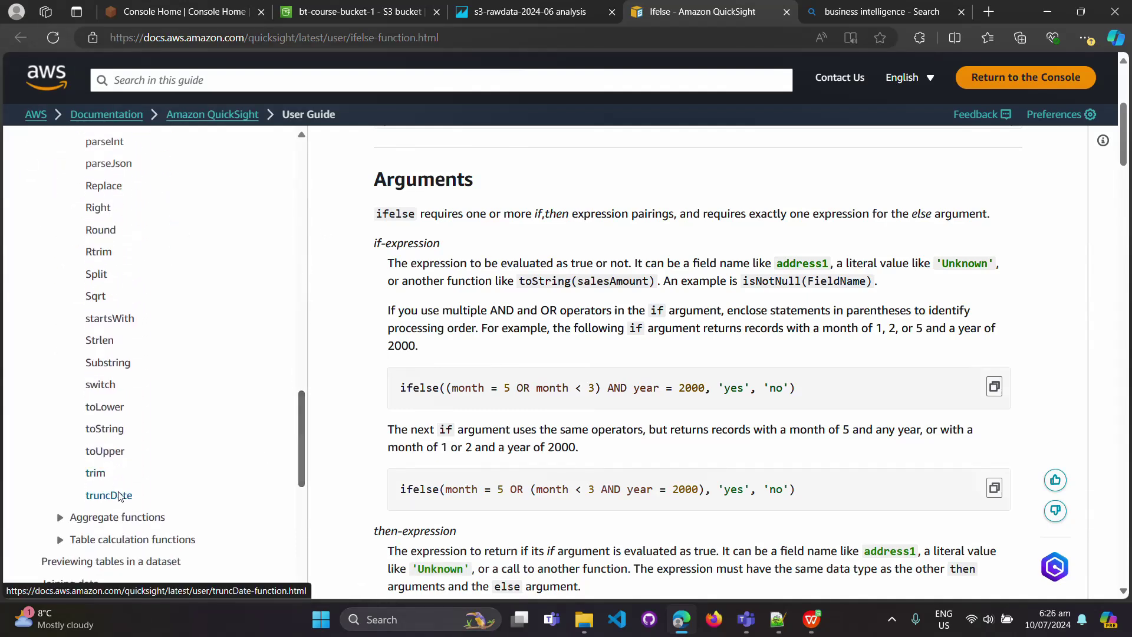
pyautogui.click(105, 408)
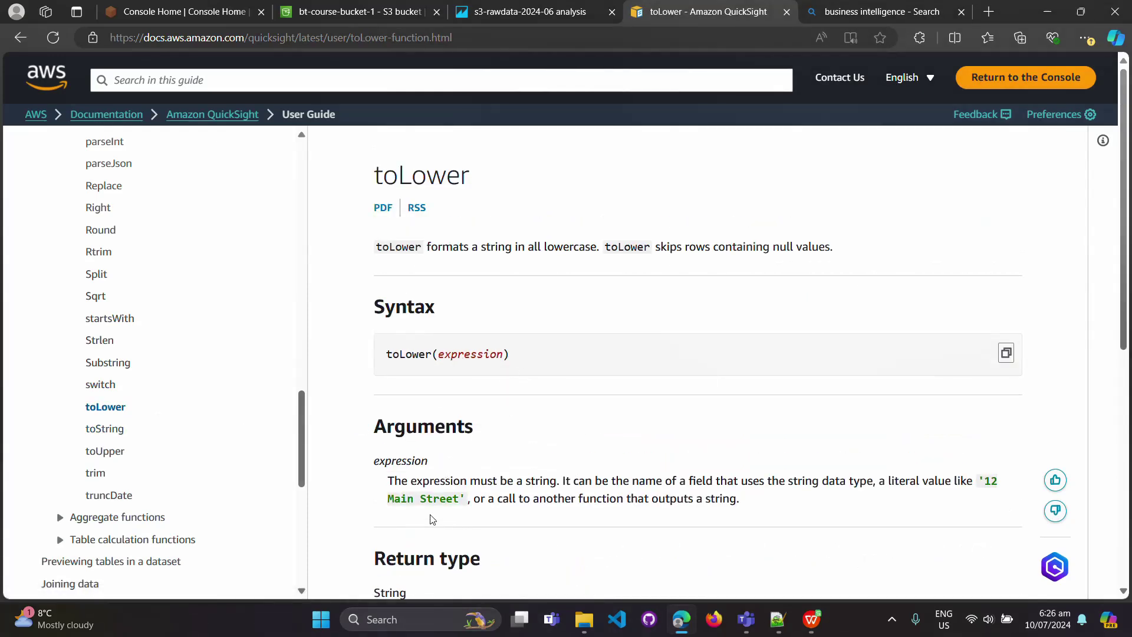
pyautogui.moveTo(1123, 315); pyautogui.dragTo(1128, 474)
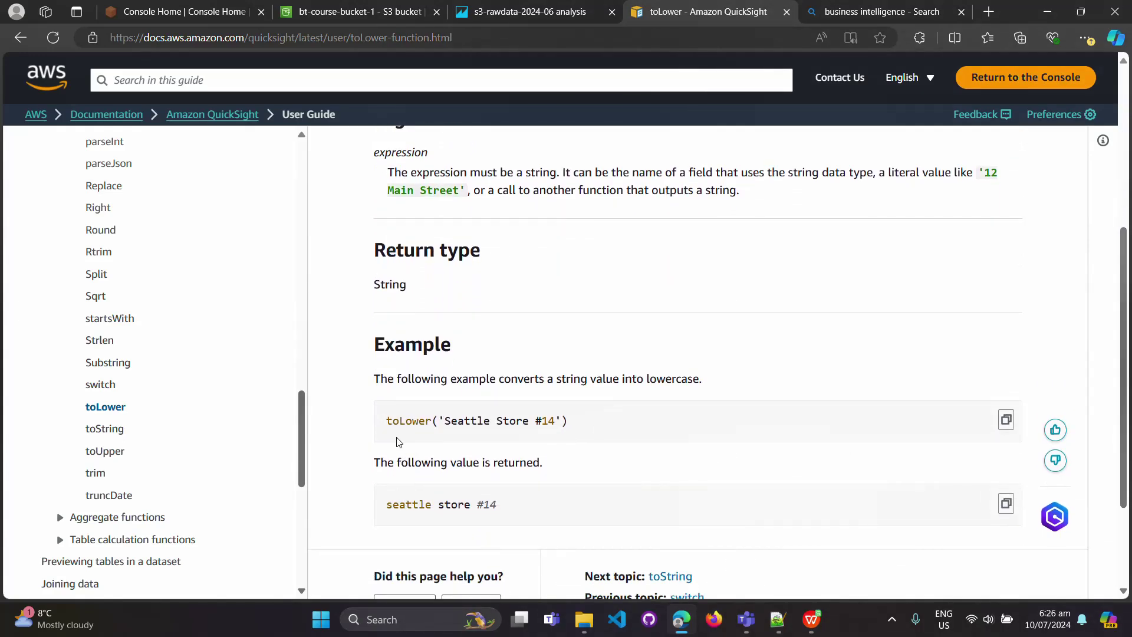
pyautogui.moveTo(387, 421); pyautogui.dragTo(569, 423)
pyautogui.moveTo(531, 508); pyautogui.dragTo(426, 421)
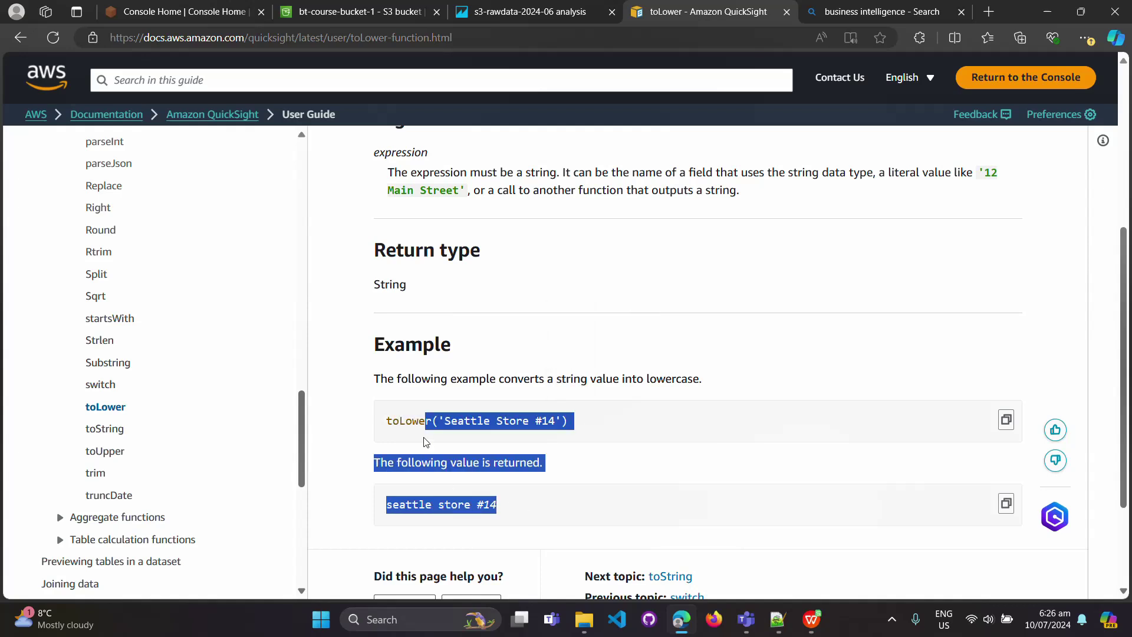